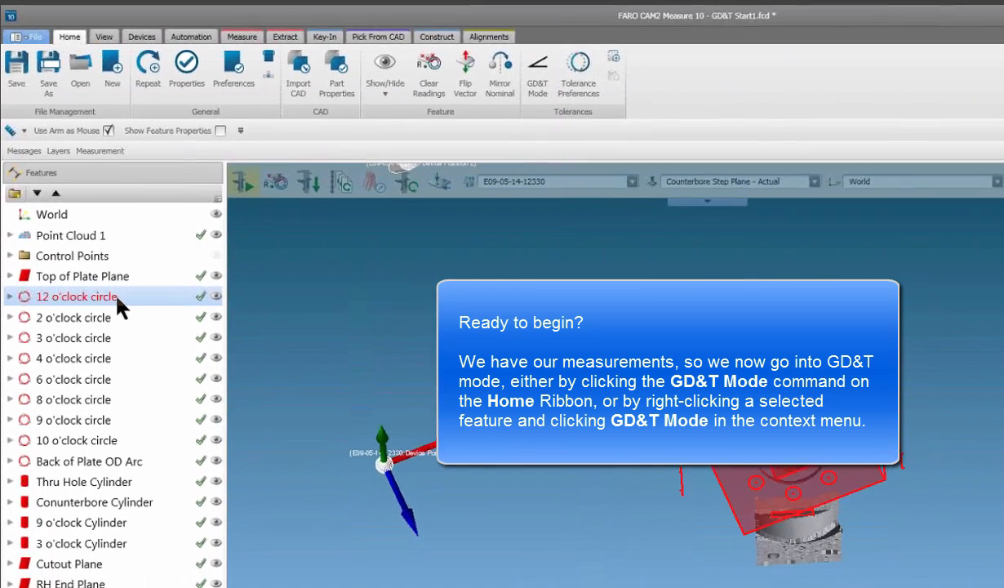
Enter GD&T mode with the 12 o'clock circle as the selected feature
{"action": "right_click", "coordinate": [117, 298]}
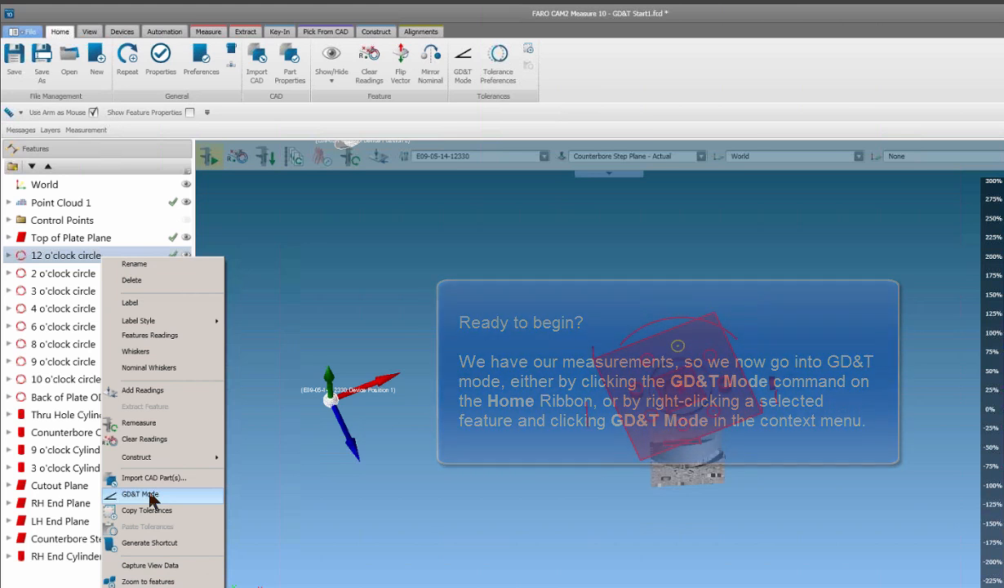
{"action": "left_click", "coordinate": [490, 209]}
{"action": "left_click", "coordinate": [466, 66]}
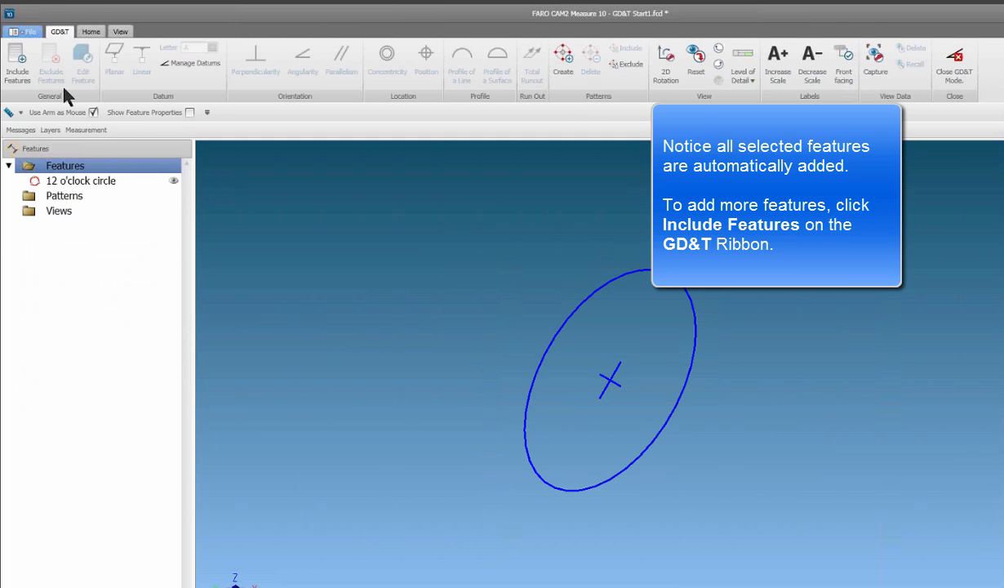
Include the Top of Plate Plane and the Thru Hole, Conunterbore, 9 o'clock and 3 o'clock Cylinders in the GD&T features
{"action": "left_click", "coordinate": [19, 69]}
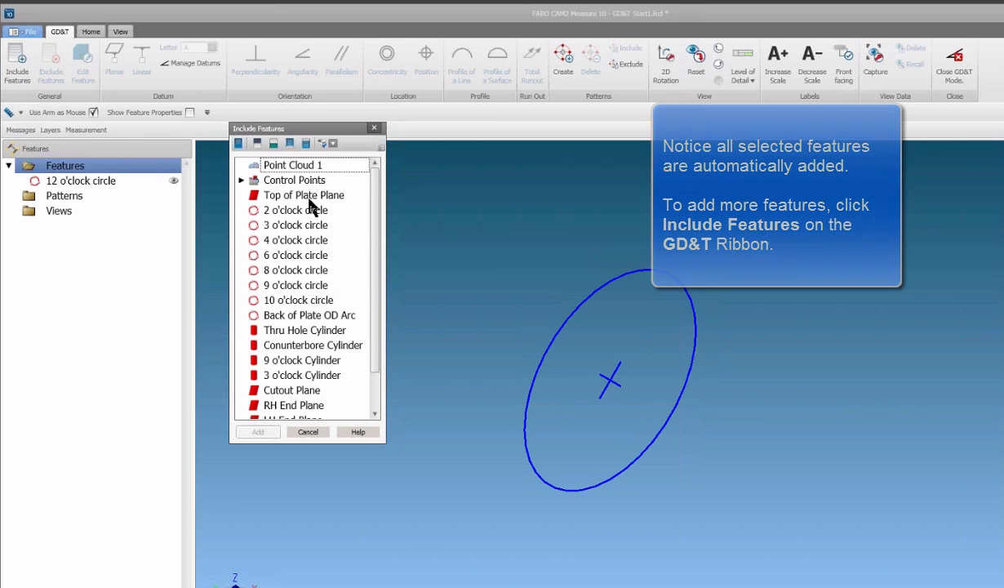
{"action": "left_click", "coordinate": [308, 200]}
{"action": "scroll", "coordinate": [380, 278], "scroll_direction": "down", "scroll_amount": 1}
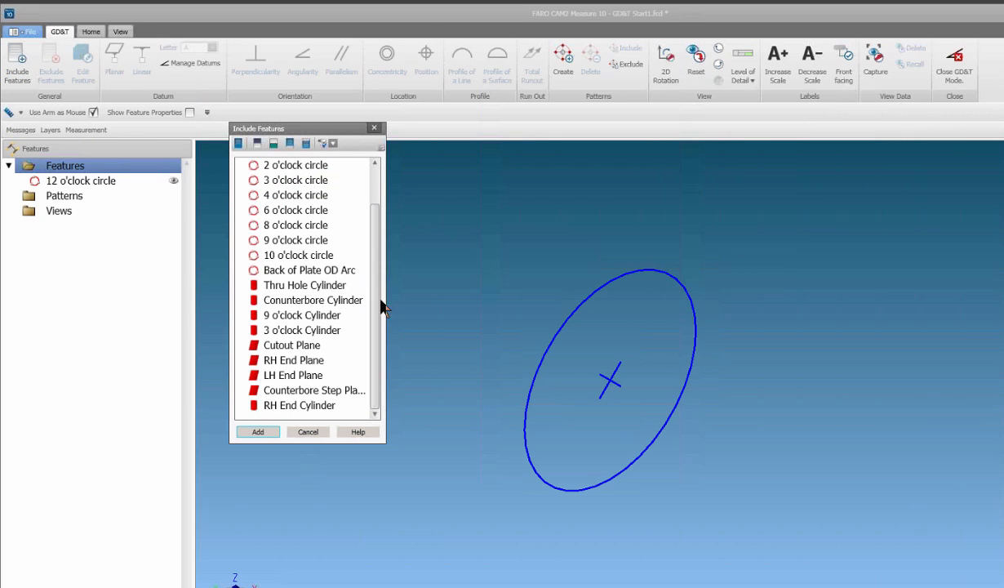
{"action": "left_click", "coordinate": [292, 286]}
{"action": "left_click_drag", "start_coordinate": [292, 304], "coordinate": [294, 330]}
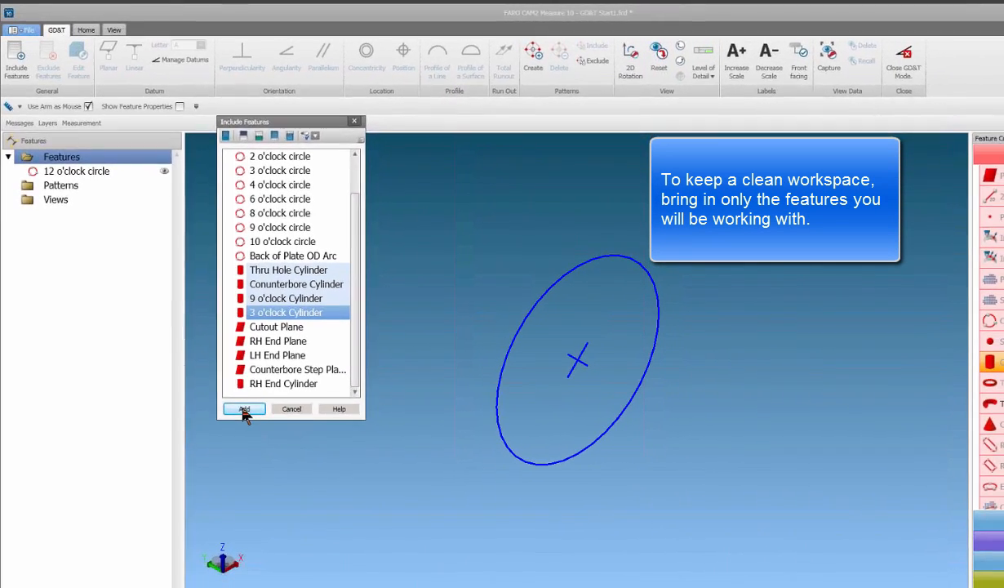
{"action": "left_click", "coordinate": [244, 408]}
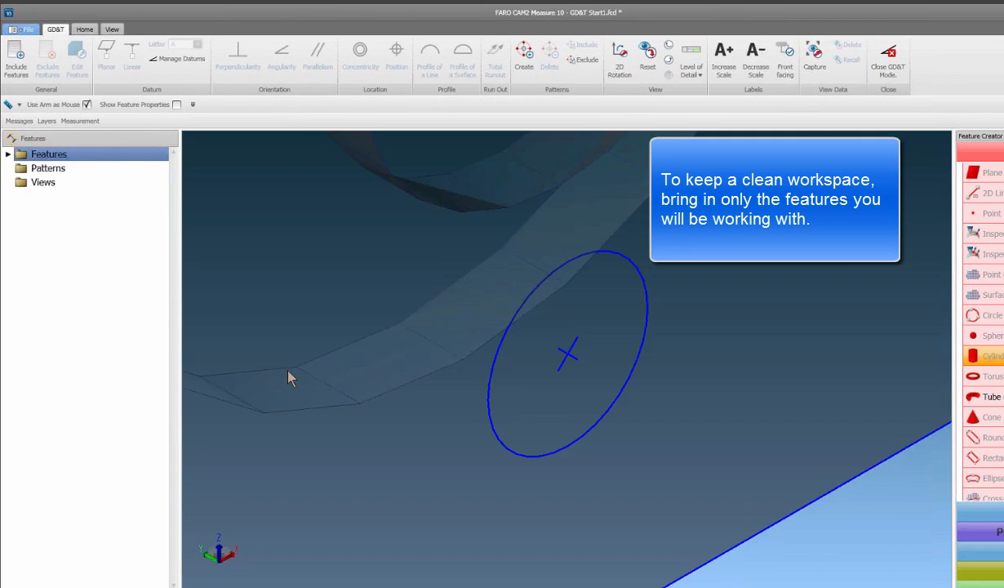
Review the form callouts of the 12 o'clock circle, Top of Plate Plane, Thru Hole Cylinder and 9 o'clock Cylinder
{"action": "left_click_drag", "start_coordinate": [665, 412], "coordinate": [789, 456]}
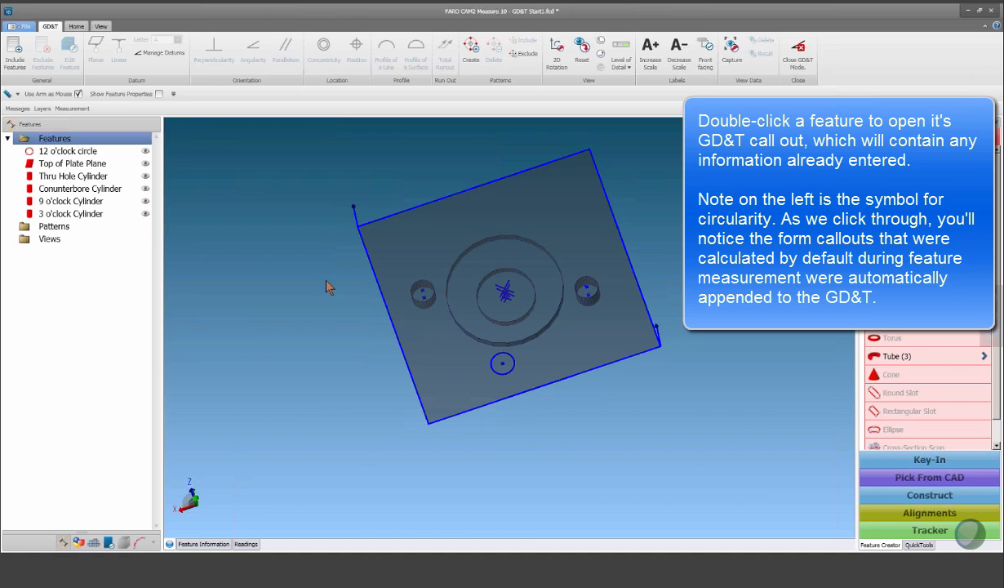
{"action": "mouse_move", "coordinate": [327, 281]}
{"action": "left_mouse_down"}
{"action": "mouse_move", "coordinate": [316, 274]}
{"action": "mouse_move", "coordinate": [314, 282]}
{"action": "left_mouse_up"}
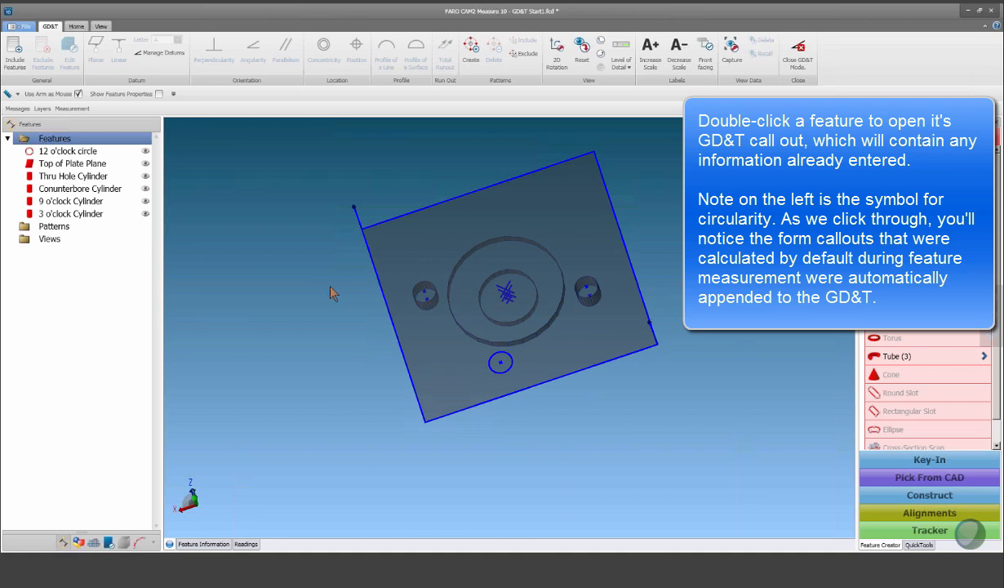
{"action": "left_click", "coordinate": [71, 153]}
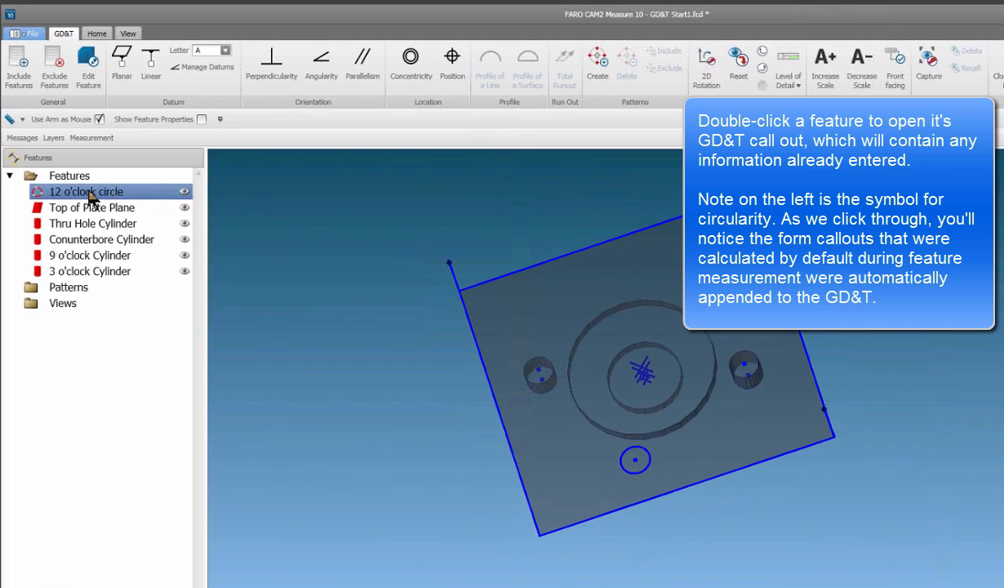
{"action": "double_click", "coordinate": [70, 153]}
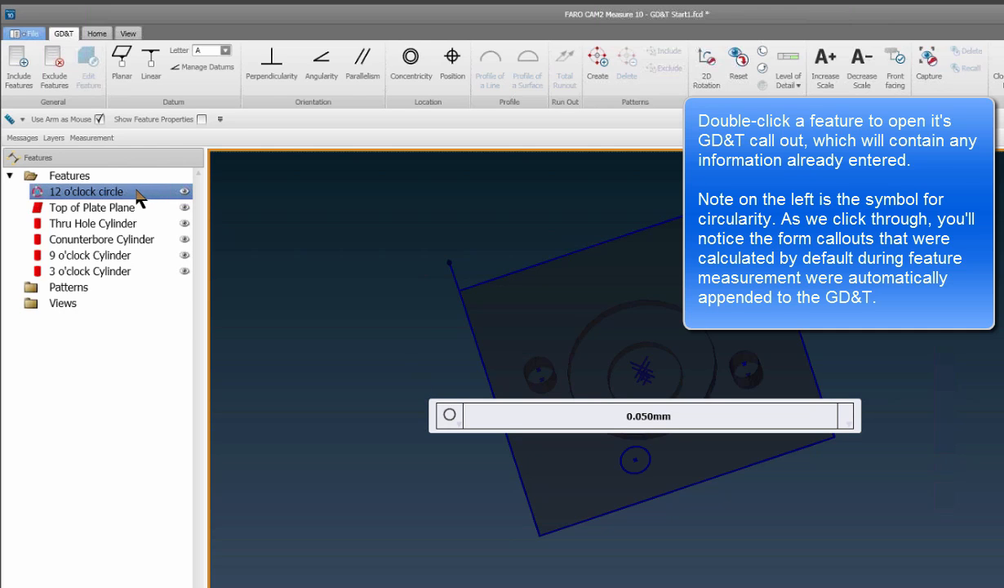
{"action": "left_click", "coordinate": [103, 211]}
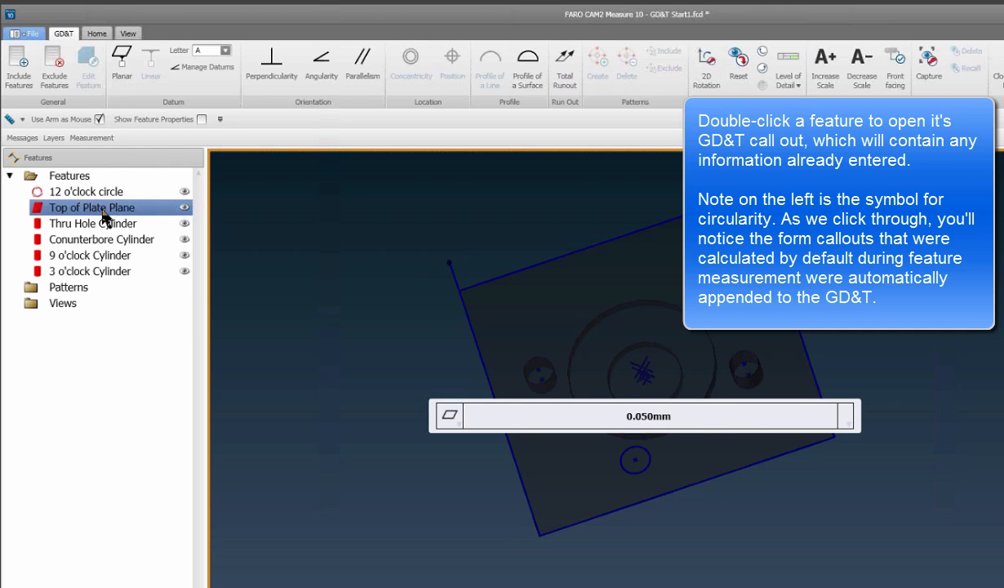
{"action": "left_click", "coordinate": [102, 224]}
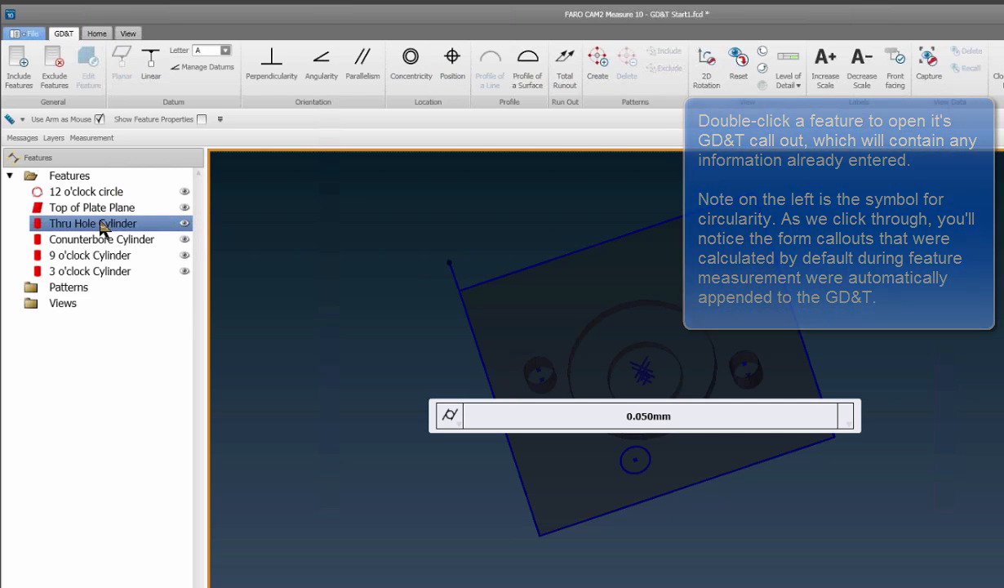
{"action": "left_click", "coordinate": [110, 254]}
Set the 12 o'clock circle's circularity tolerance to 0.100 mm and check it in the feature information
{"action": "left_click", "coordinate": [88, 193]}
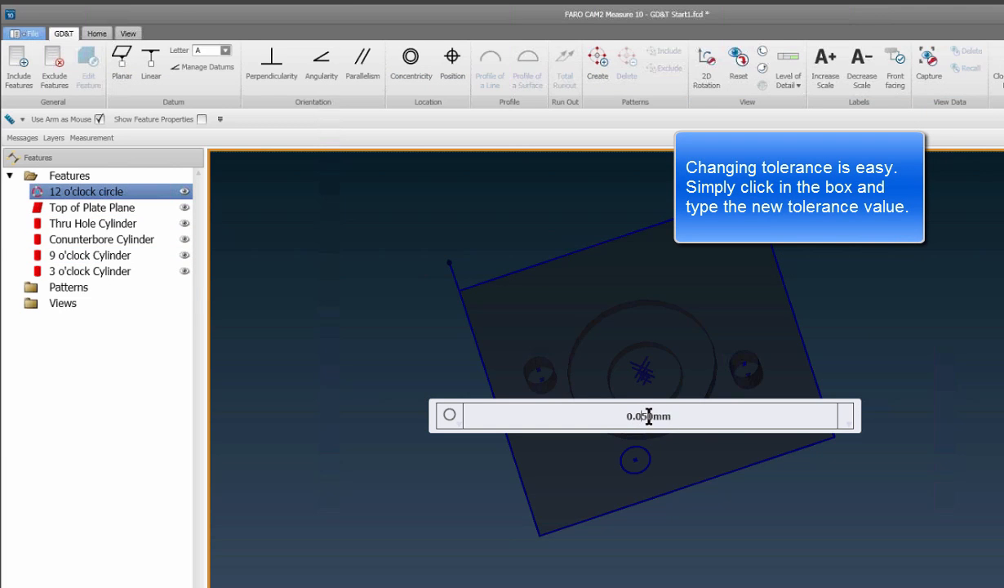
{"action": "left_click_drag", "start_coordinate": [634, 415], "coordinate": [647, 413]}
{"action": "type", "text": "1"}
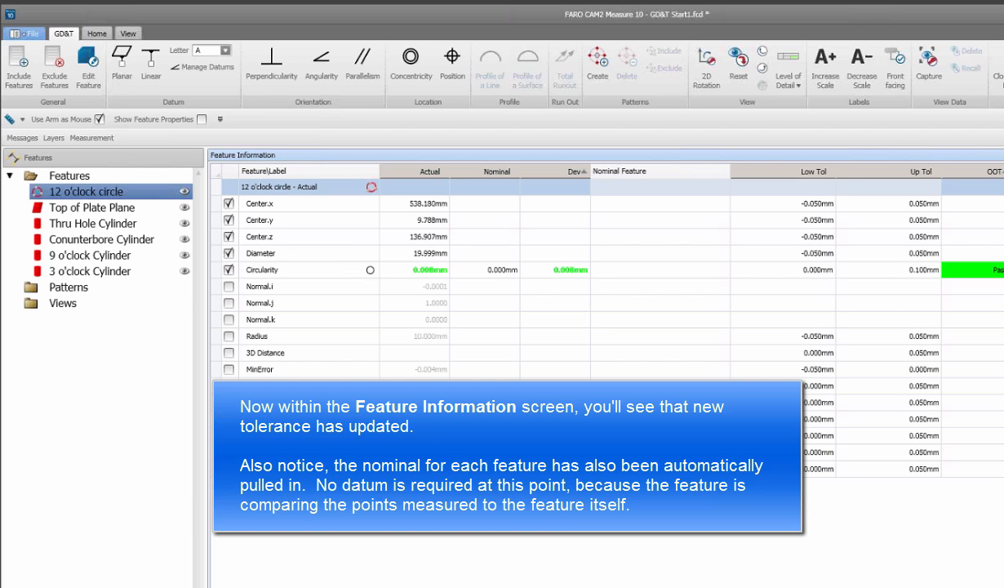
{"action": "key", "text": "Escape"}
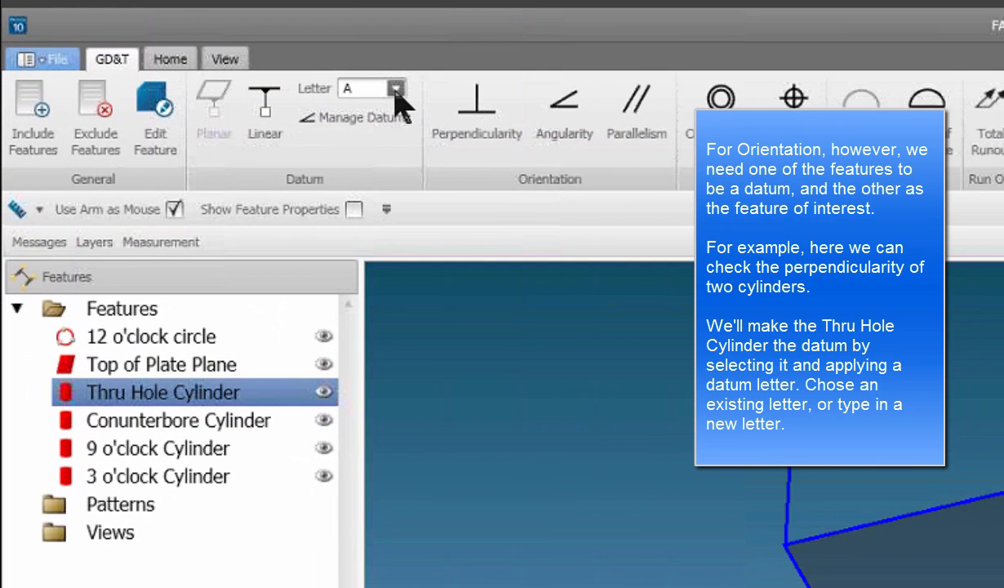
Make the Thru Hole Cylinder a linear datum with the letter F
{"action": "left_click", "coordinate": [225, 50]}
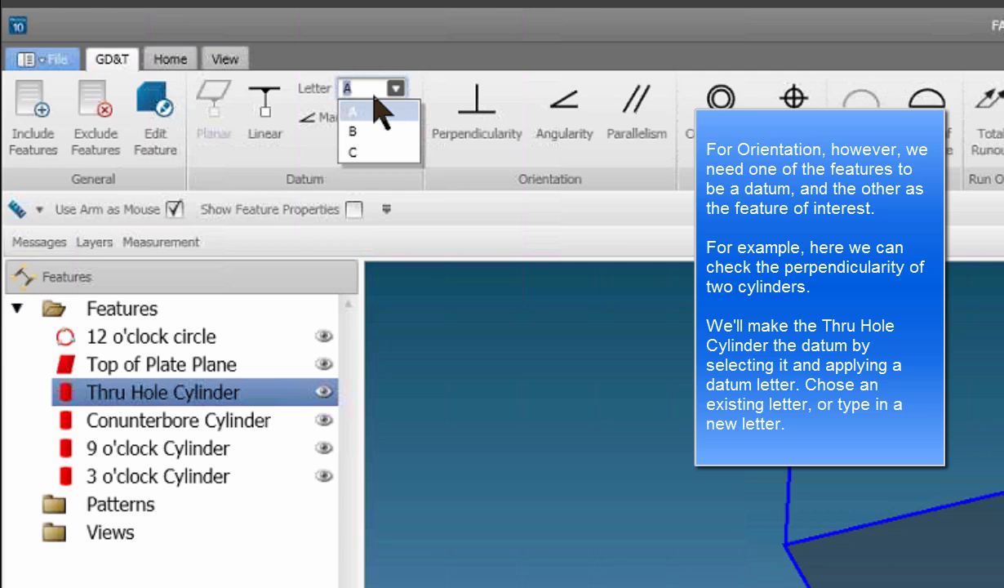
{"action": "type", "text": "AF"}
{"action": "key", "text": "BackSpace"}
{"action": "key", "text": "BackSpace"}
{"action": "type", "text": "F"}
{"action": "left_click", "coordinate": [439, 58]}
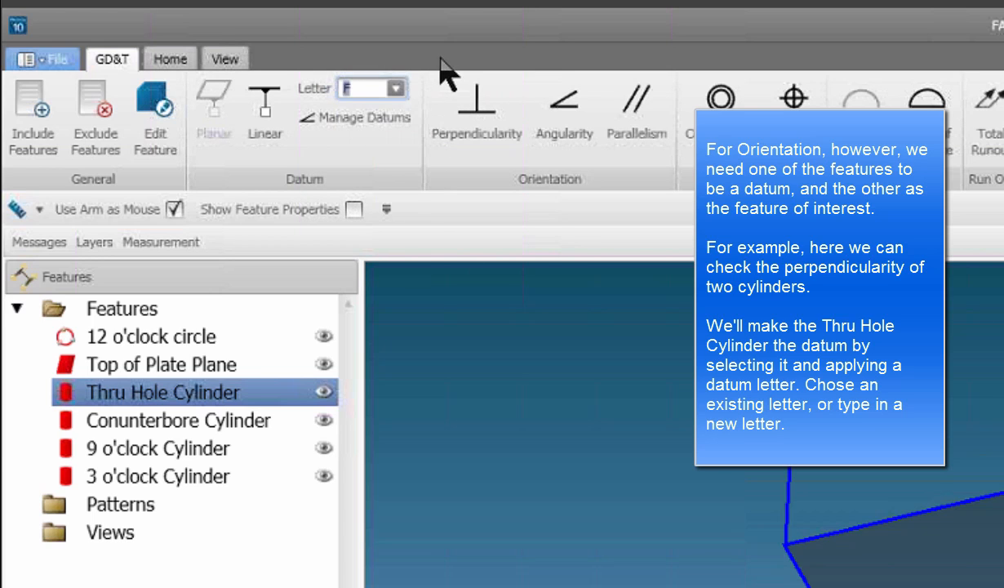
{"action": "left_click", "coordinate": [270, 133]}
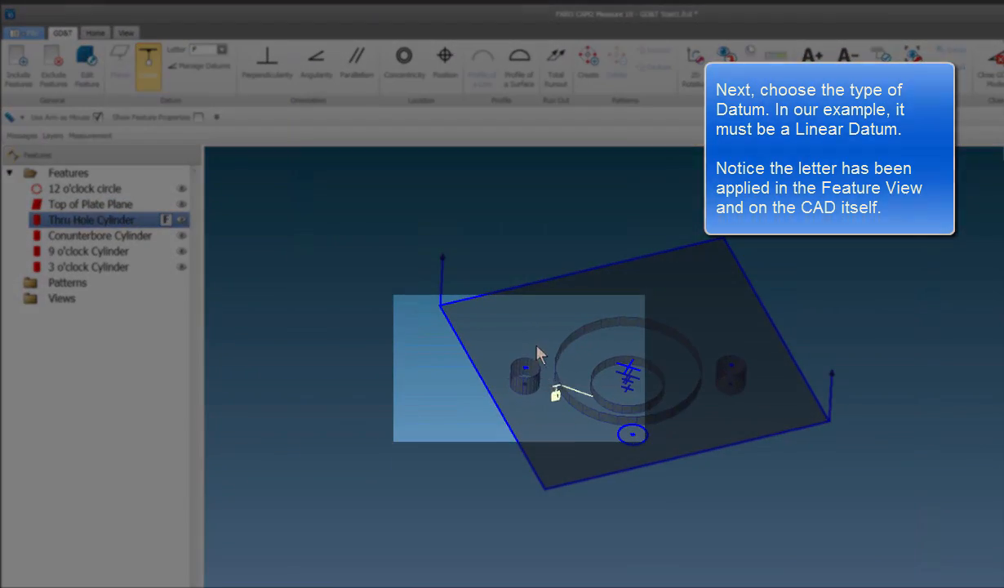
Increase the label scale to its maximum and reposition the datum F label outside the plate
{"action": "left_click_drag", "start_coordinate": [536, 346], "coordinate": [795, 257]}
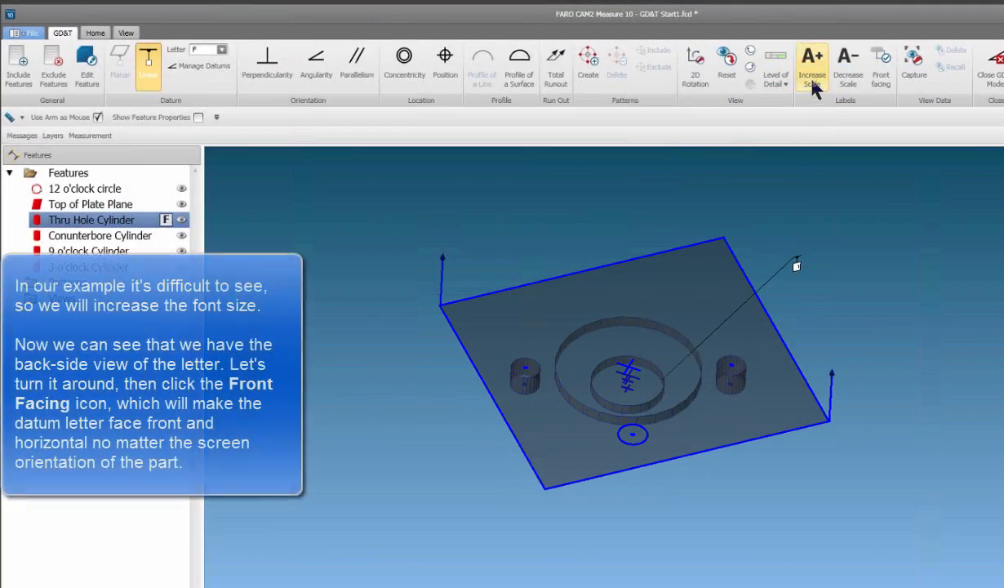
{"action": "left_click", "coordinate": [814, 85]}
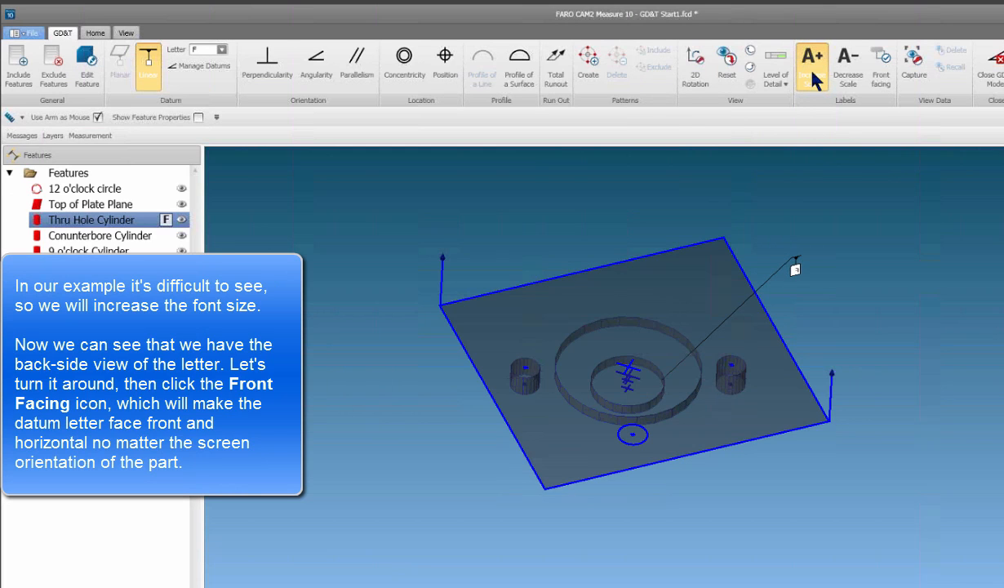
{"action": "left_click", "coordinate": [811, 72]}
{"action": "left_click", "coordinate": [811, 72]}
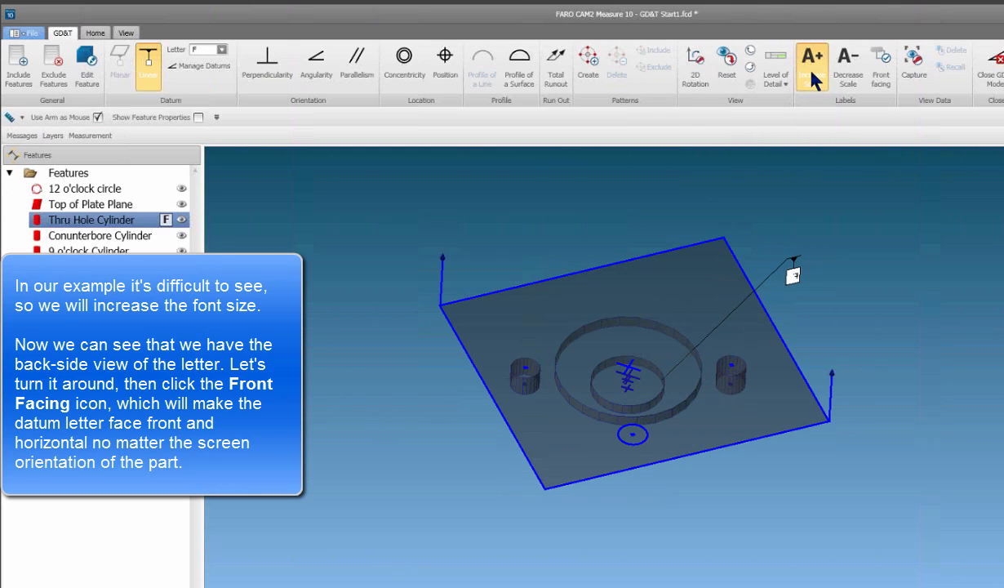
{"action": "left_click_drag", "start_coordinate": [791, 271], "coordinate": [424, 406]}
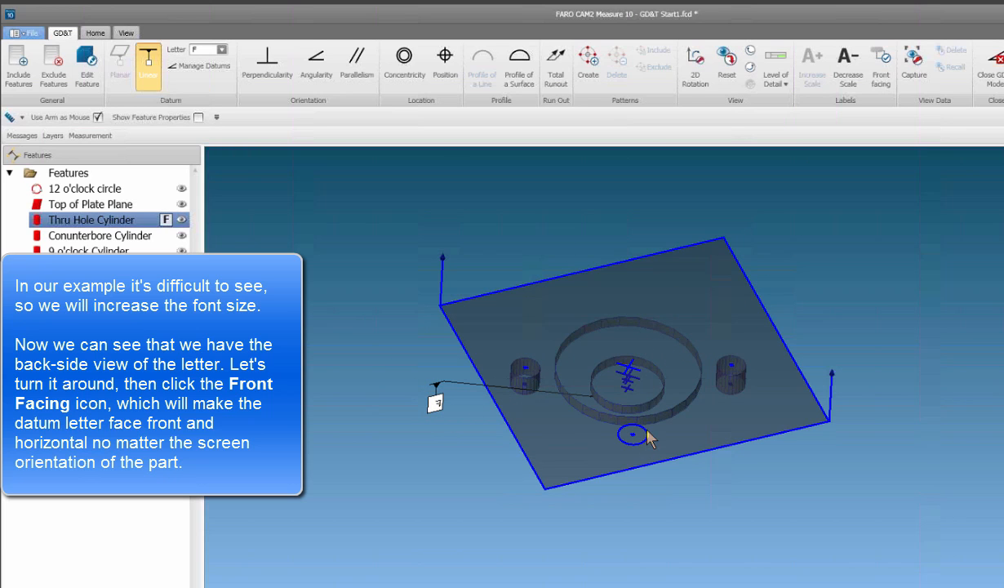
Turn the part around to see the front of the datum letter and make the labels front facing
{"action": "middle_click_drag", "start_coordinate": [646, 427], "coordinate": [663, 400]}
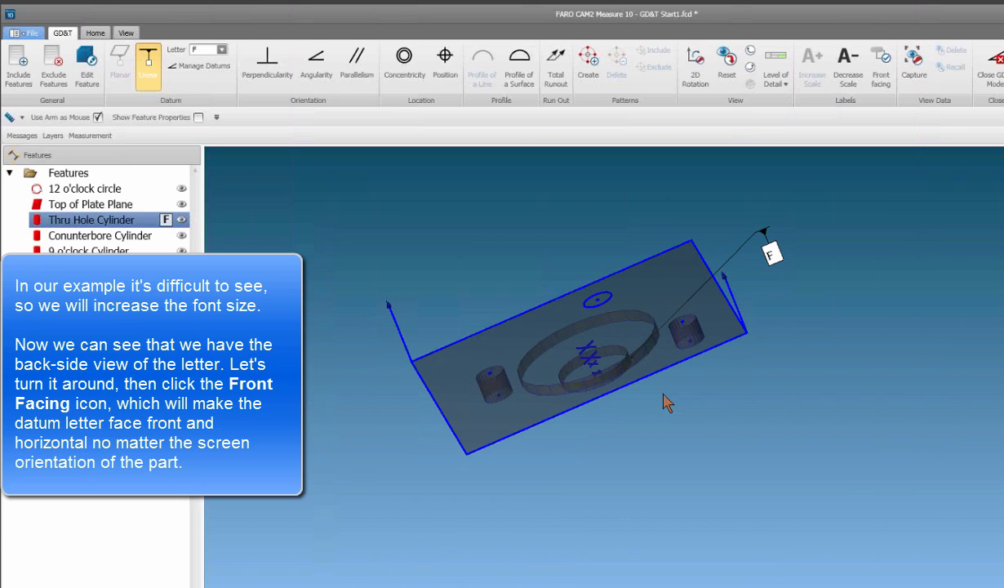
{"action": "left_click", "coordinate": [885, 69]}
{"action": "middle_click_drag", "start_coordinate": [811, 383], "coordinate": [737, 439]}
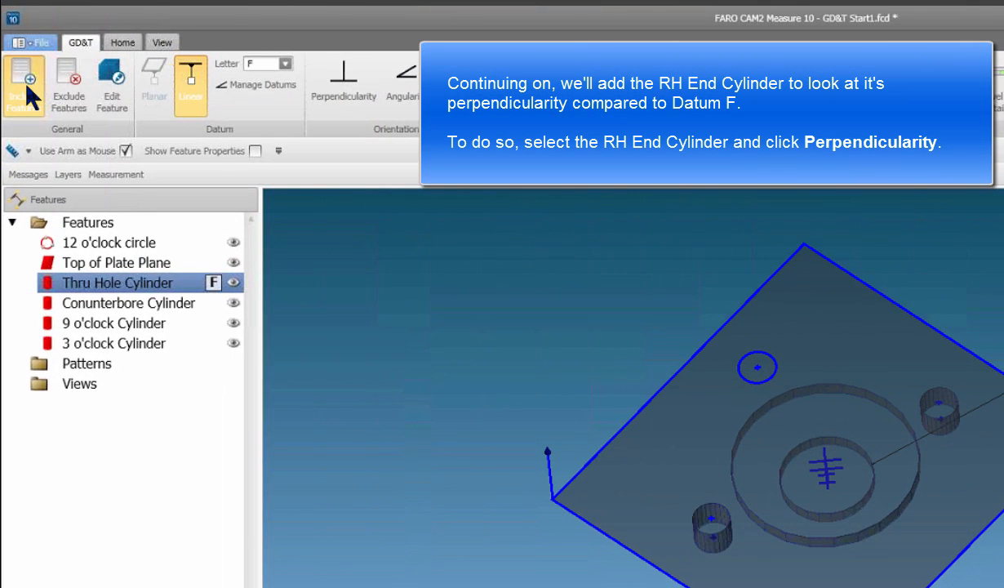
Include the RH End Cylinder in the GD&T features
{"action": "left_click", "coordinate": [24, 79]}
{"action": "left_click", "coordinate": [425, 506]}
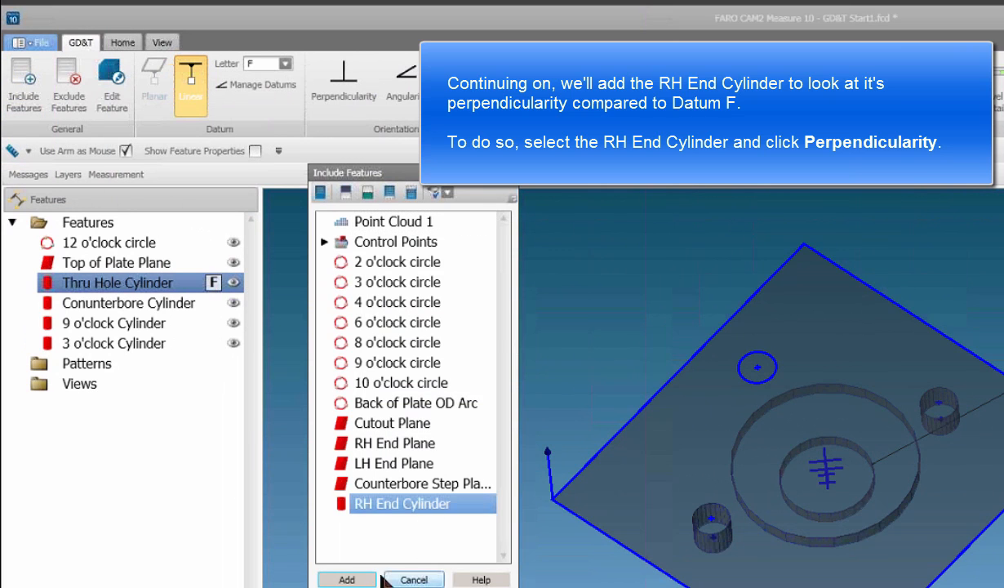
{"action": "left_click", "coordinate": [347, 579]}
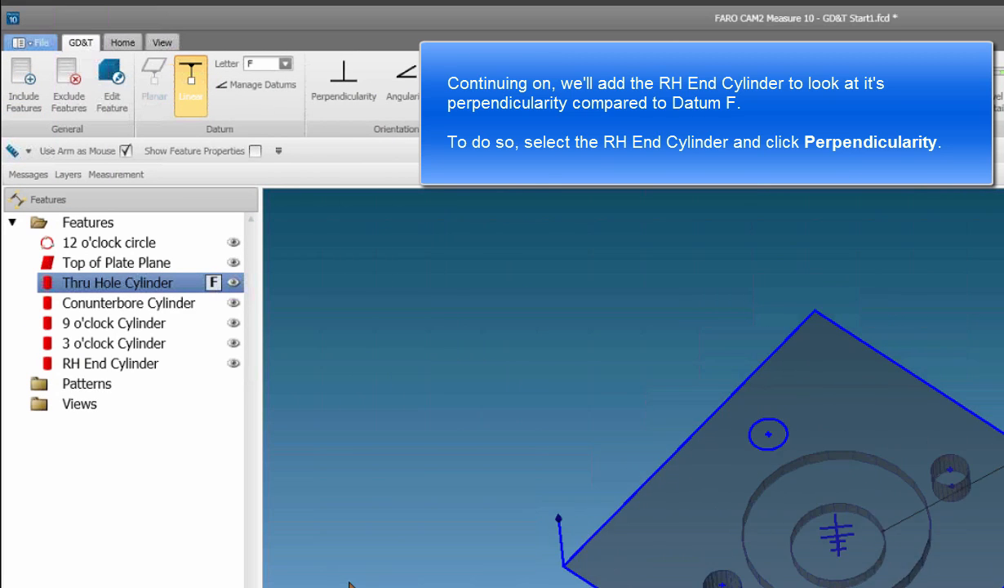
Add a perpendicularity tolerance to the RH End Cylinder against datum F and move its callout clear of the datum label
{"action": "left_click", "coordinate": [132, 362]}
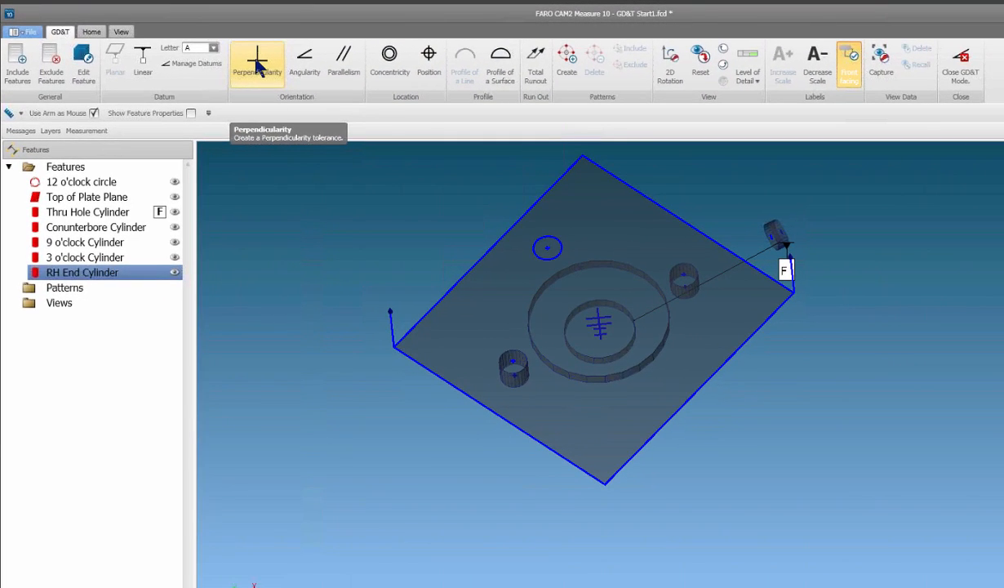
{"action": "left_click", "coordinate": [257, 65]}
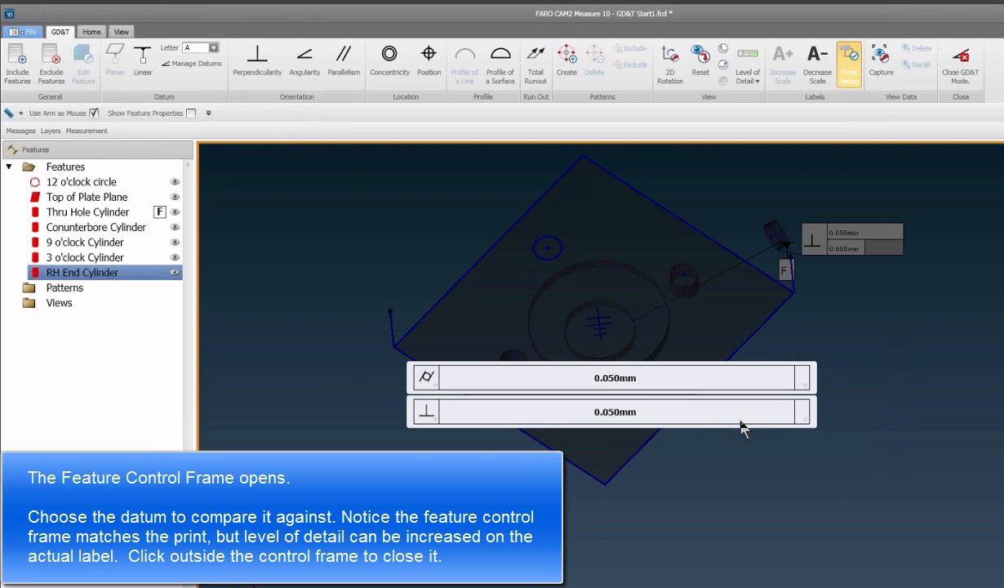
{"action": "left_click", "coordinate": [802, 412]}
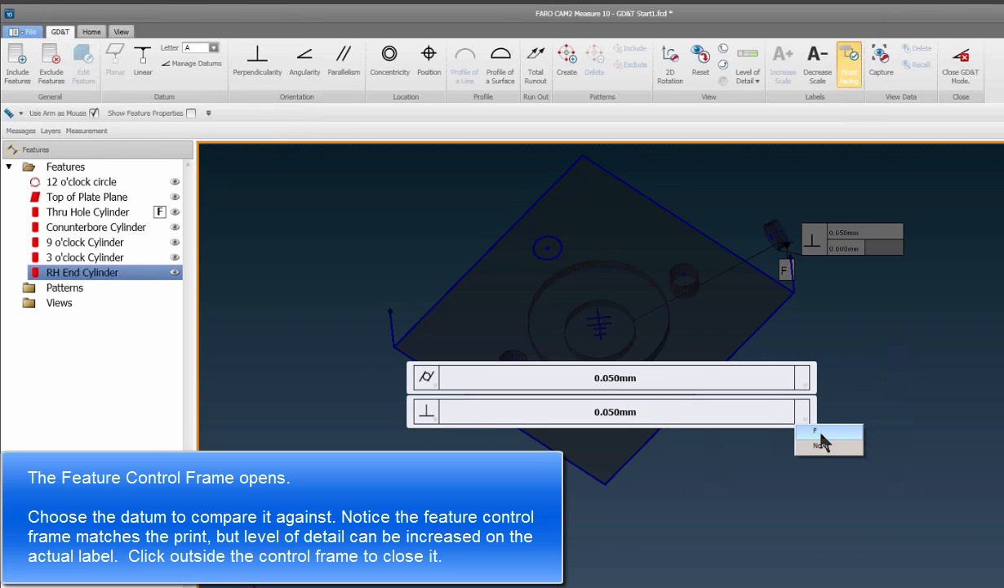
{"action": "left_click", "coordinate": [818, 432]}
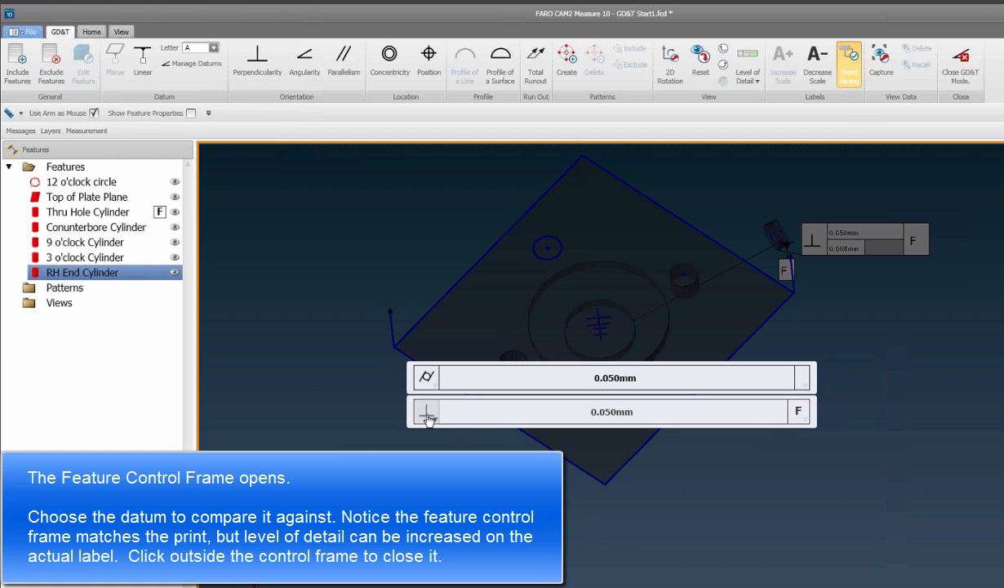
{"action": "left_click", "coordinate": [731, 450]}
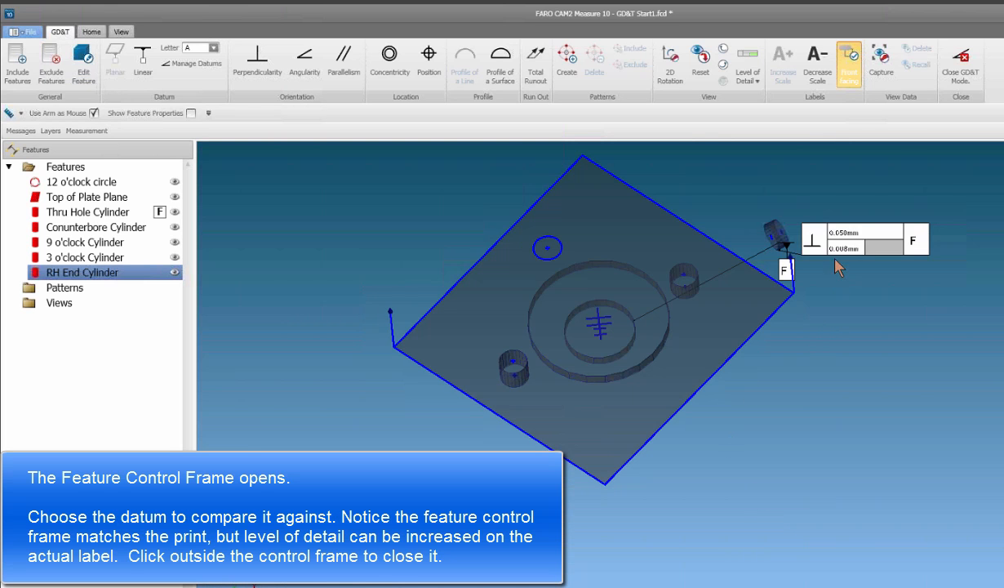
{"action": "left_click_drag", "start_coordinate": [873, 243], "coordinate": [897, 291]}
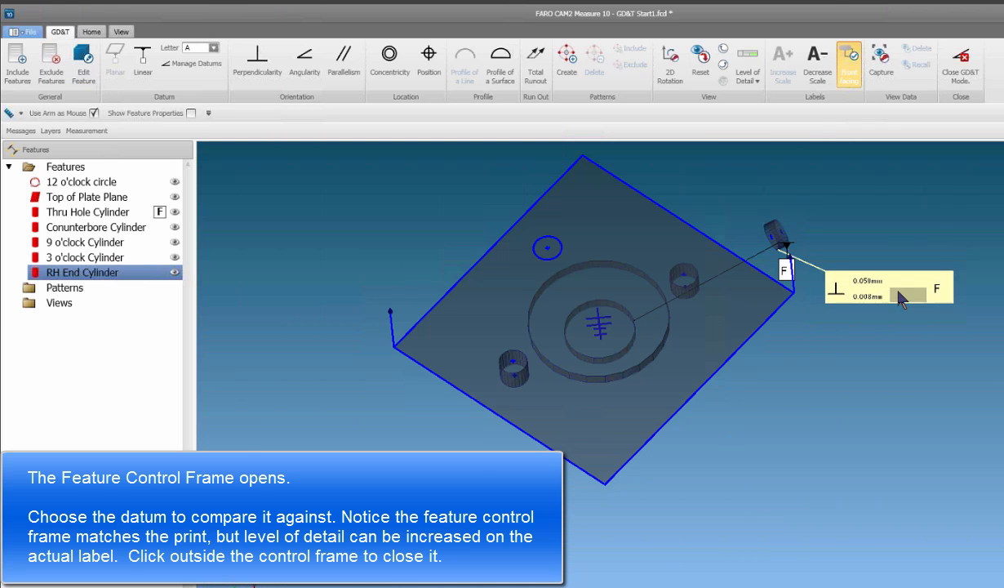
Cycle the label detail through Simple and With Tolerance Bar back to Full Detail, and move the perpendicularity callout farther from the part
{"action": "left_click", "coordinate": [748, 72]}
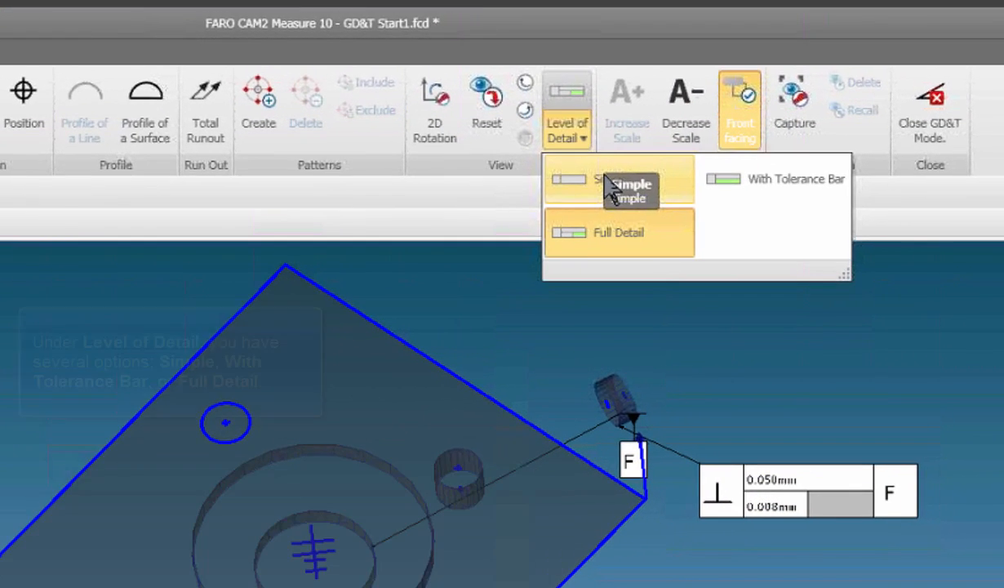
{"action": "left_click", "coordinate": [608, 186]}
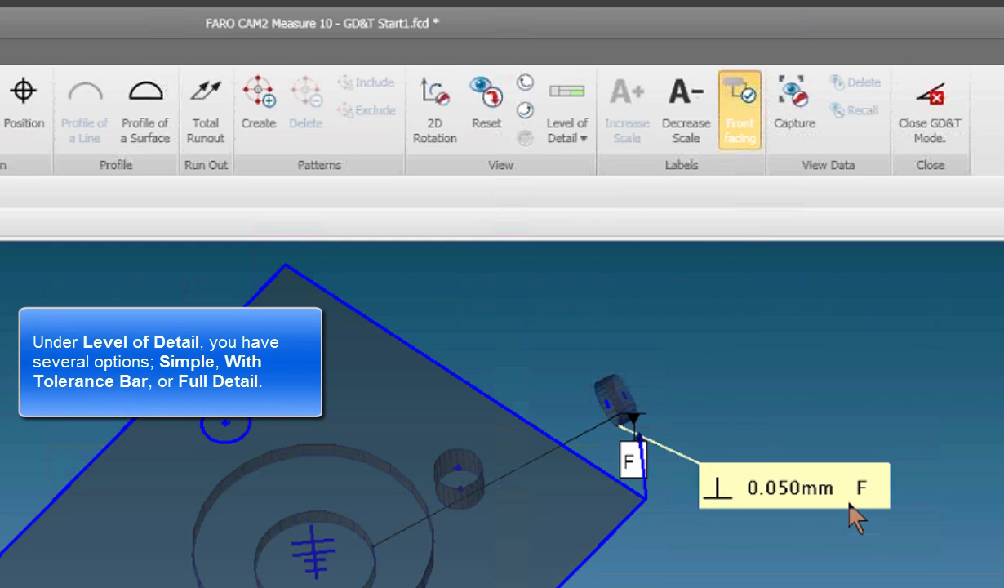
{"action": "left_click", "coordinate": [569, 134]}
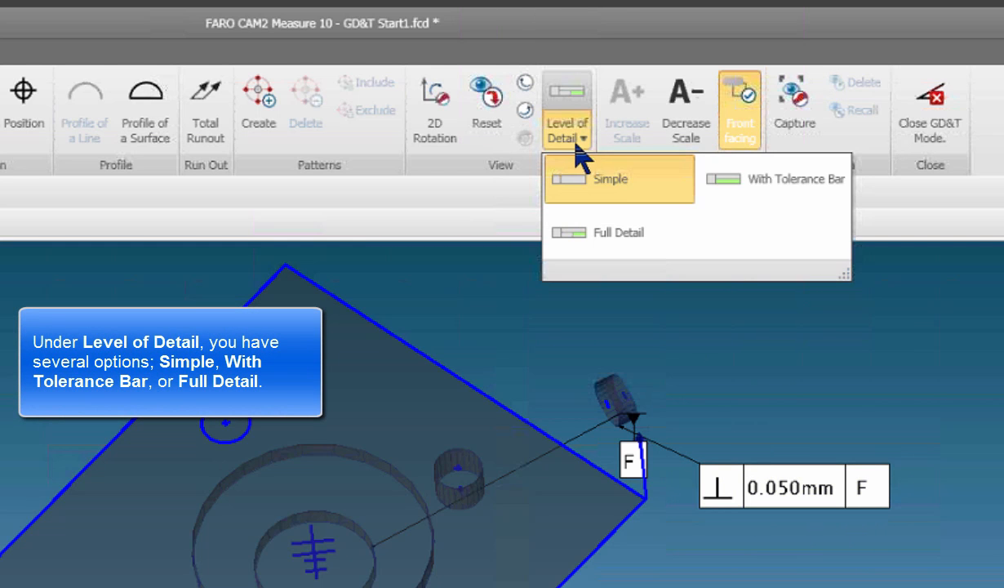
{"action": "left_click", "coordinate": [726, 183]}
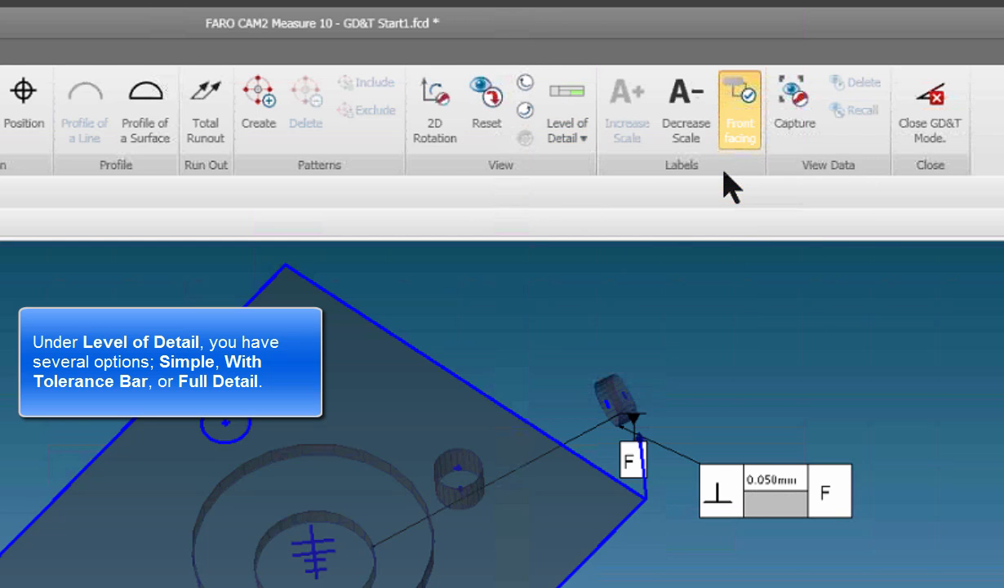
{"action": "left_click", "coordinate": [571, 134]}
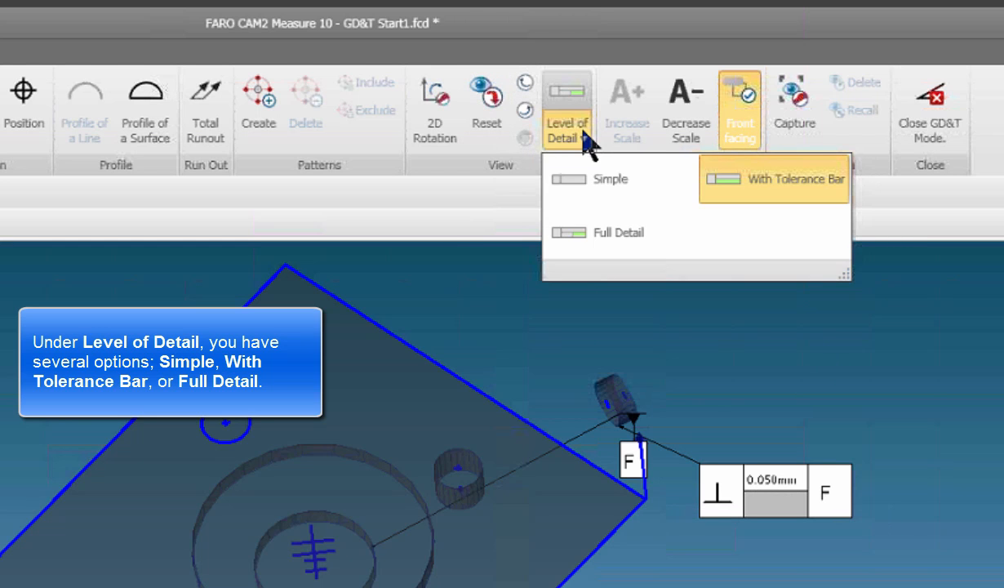
{"action": "left_click", "coordinate": [590, 230]}
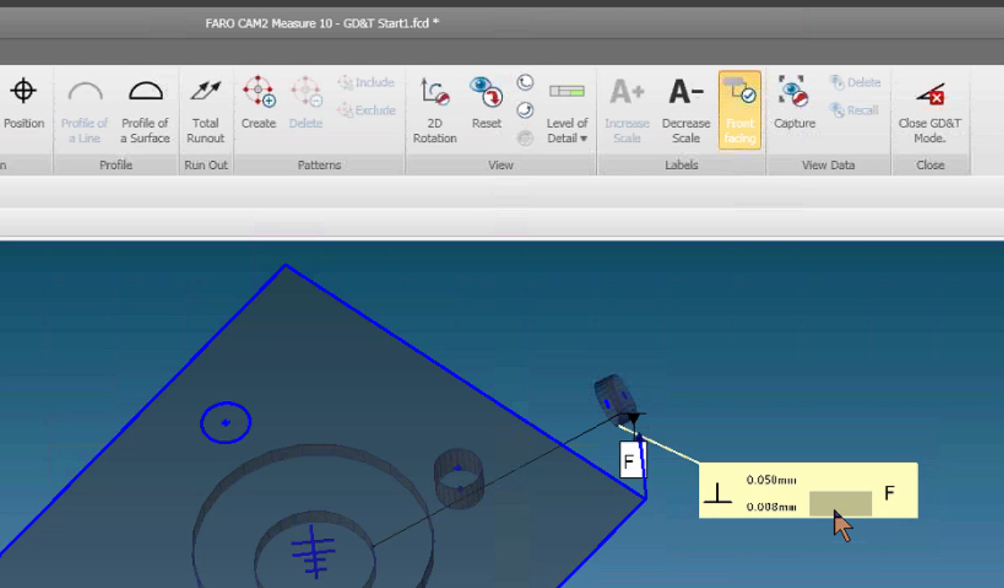
{"action": "left_click_drag", "start_coordinate": [834, 510], "coordinate": [860, 472]}
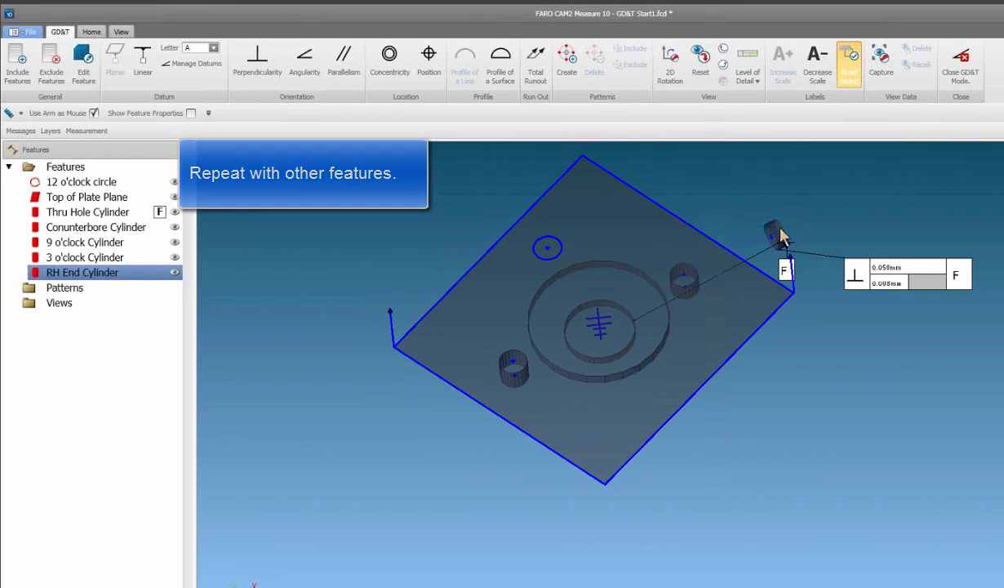
Add a concentricity tolerance to the Conunterbore Cylinder against datum F and move its callout clear of the plate
{"action": "left_click", "coordinate": [87, 229]}
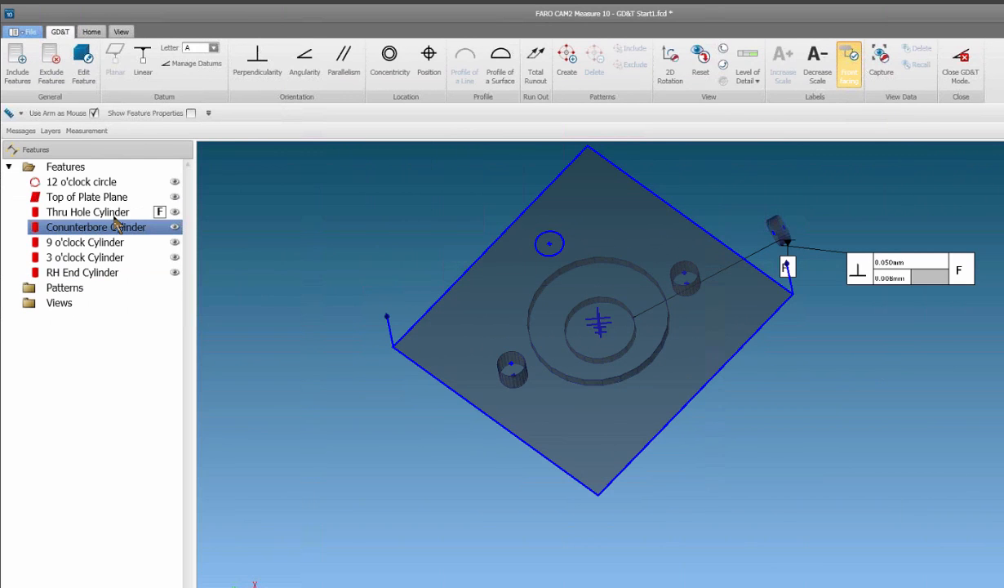
{"action": "left_click", "coordinate": [390, 64]}
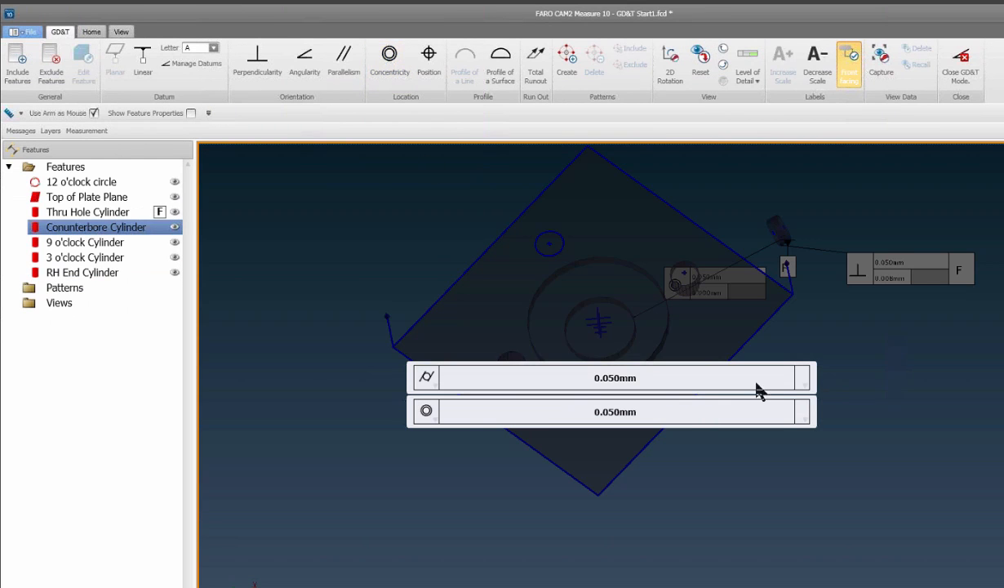
{"action": "left_click", "coordinate": [805, 416]}
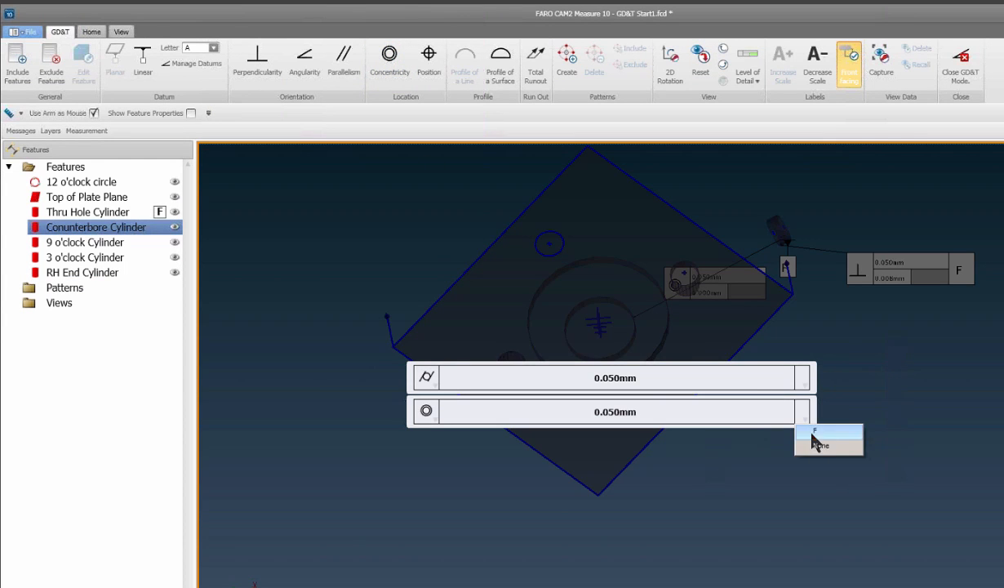
{"action": "left_click", "coordinate": [812, 432]}
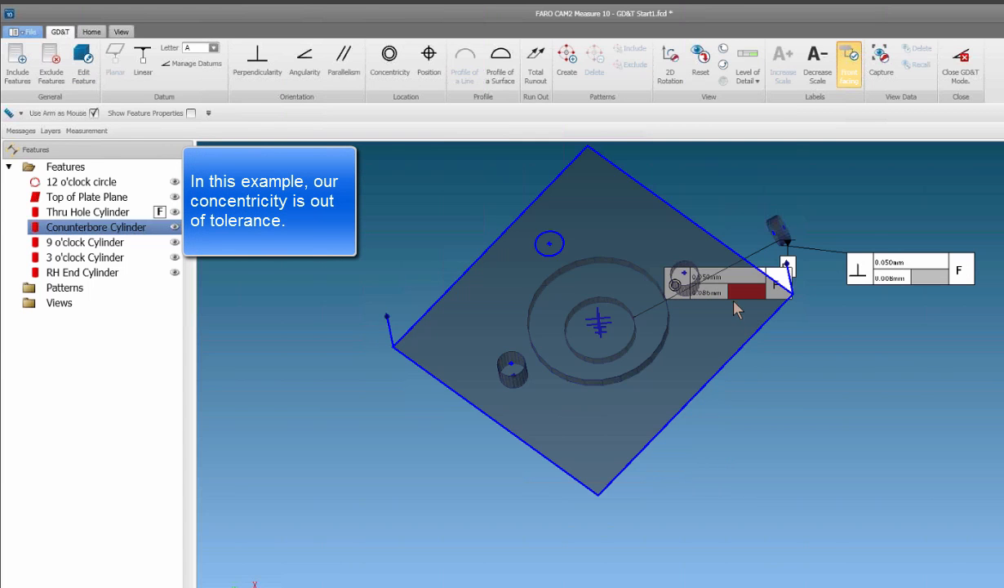
{"action": "left_click_drag", "start_coordinate": [773, 303], "coordinate": [844, 432]}
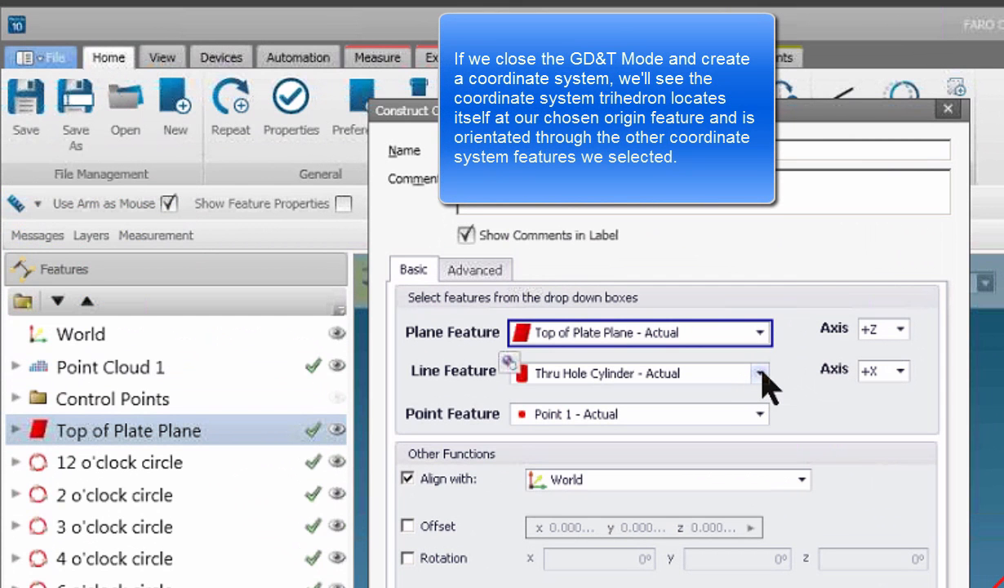
Use the advanced coordinate system definition with Top of Plate Plane - Actual as the primary feature
{"action": "left_click", "coordinate": [482, 271]}
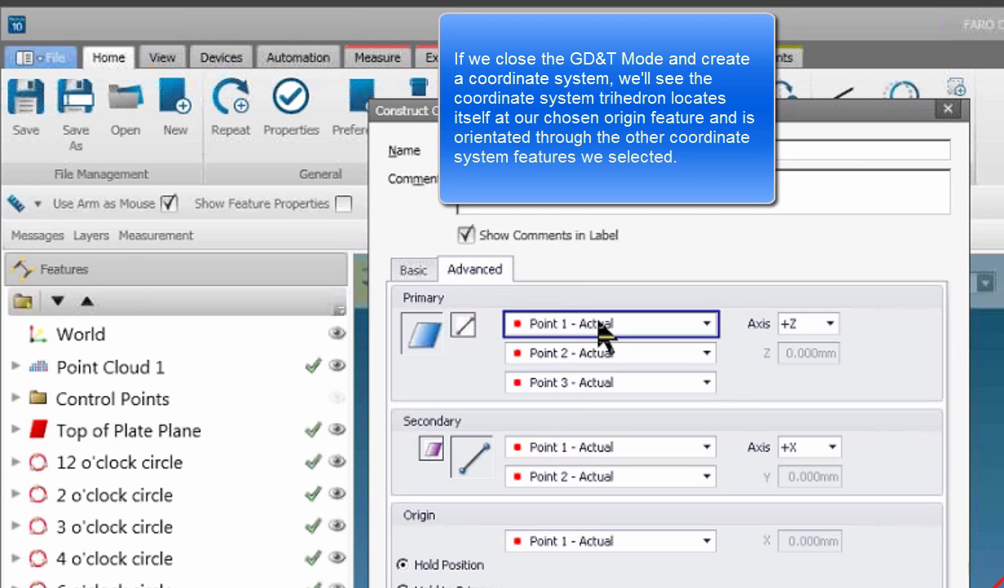
{"action": "left_click", "coordinate": [703, 323]}
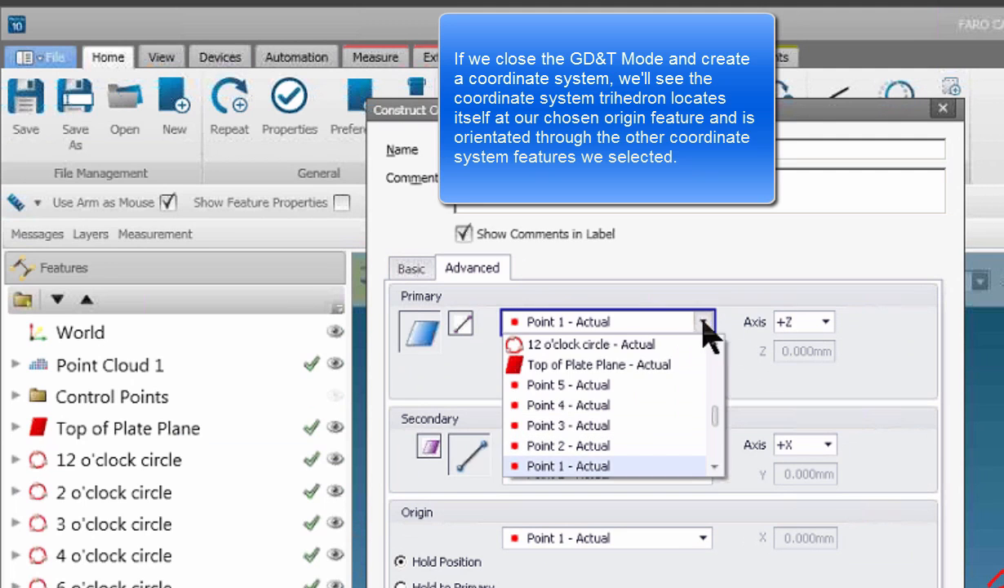
{"action": "left_click", "coordinate": [614, 365]}
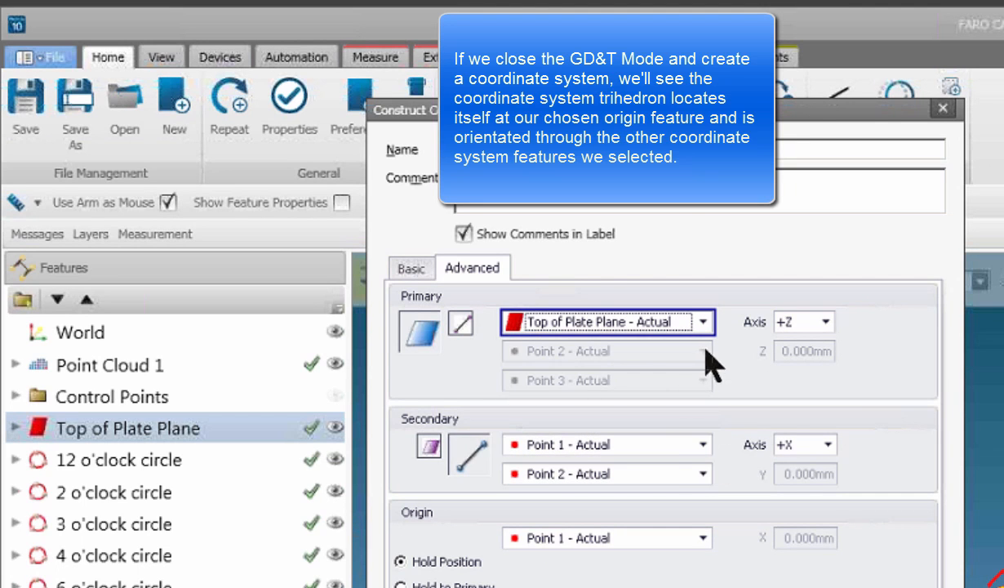
Define the secondary line from Back of Plate OD Arc - Actual to 3 o'clock circle - Actual
{"action": "left_click", "coordinate": [701, 444]}
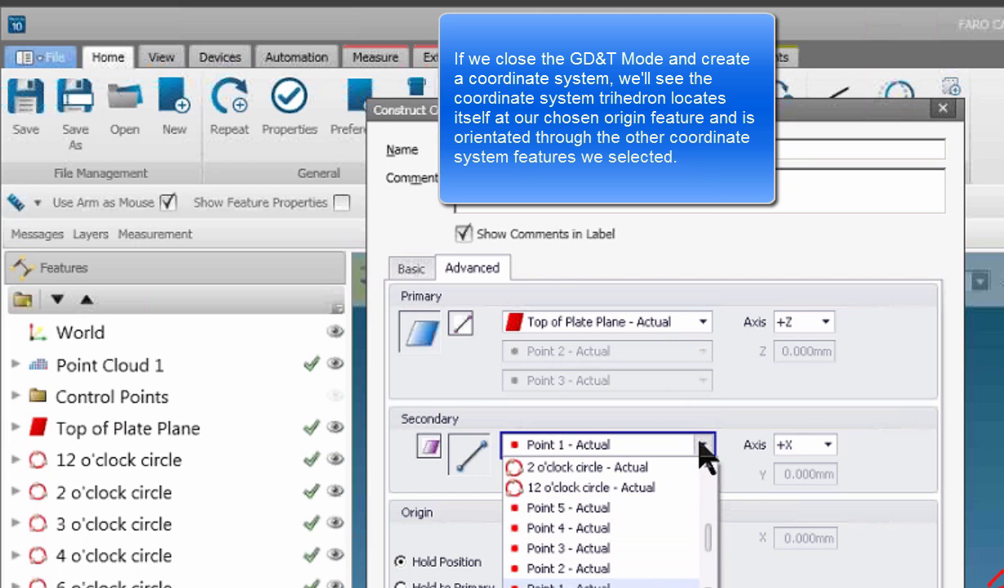
{"action": "left_click_drag", "start_coordinate": [711, 526], "coordinate": [713, 491]}
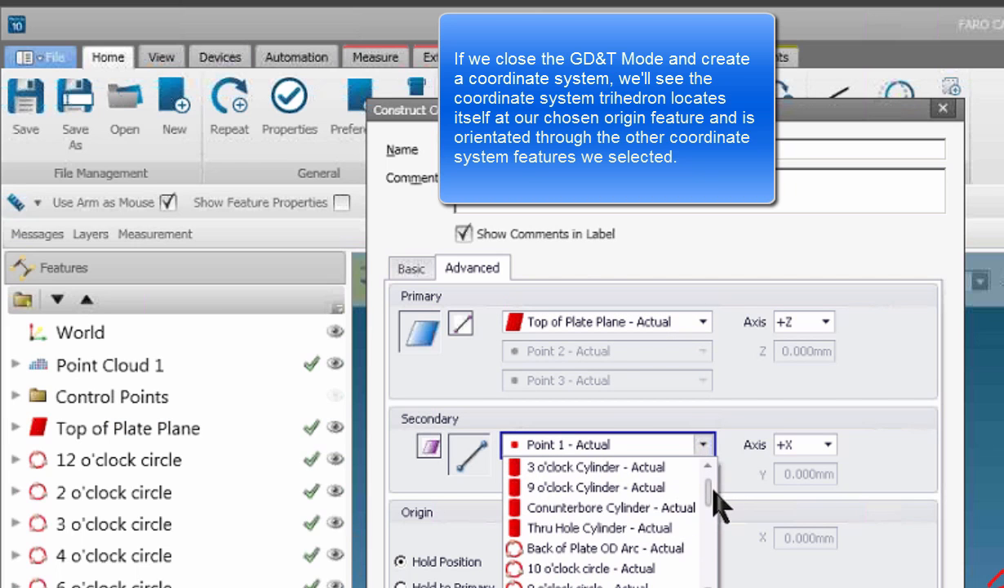
{"action": "left_click", "coordinate": [644, 550]}
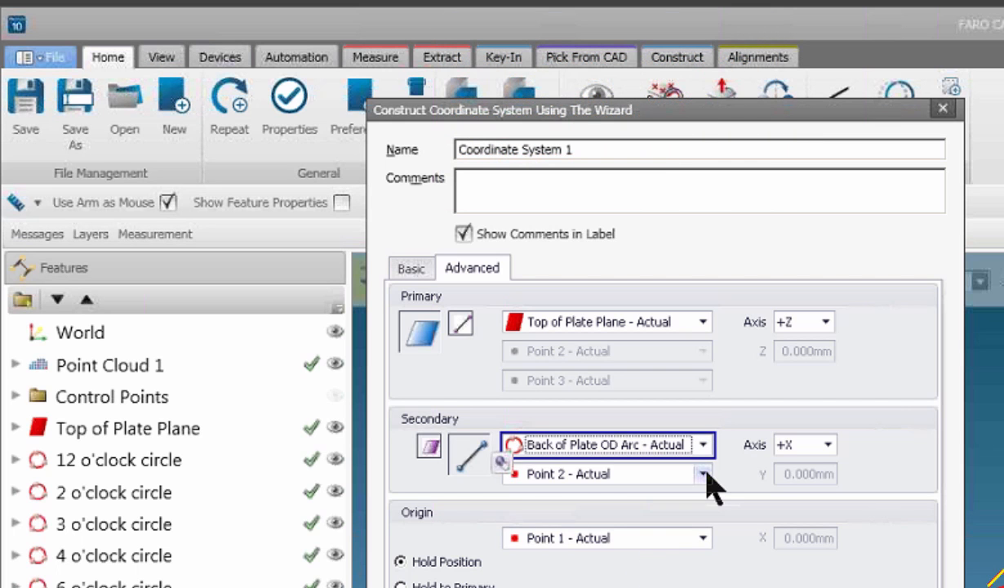
{"action": "left_click", "coordinate": [702, 474]}
{"action": "left_click", "coordinate": [563, 497]}
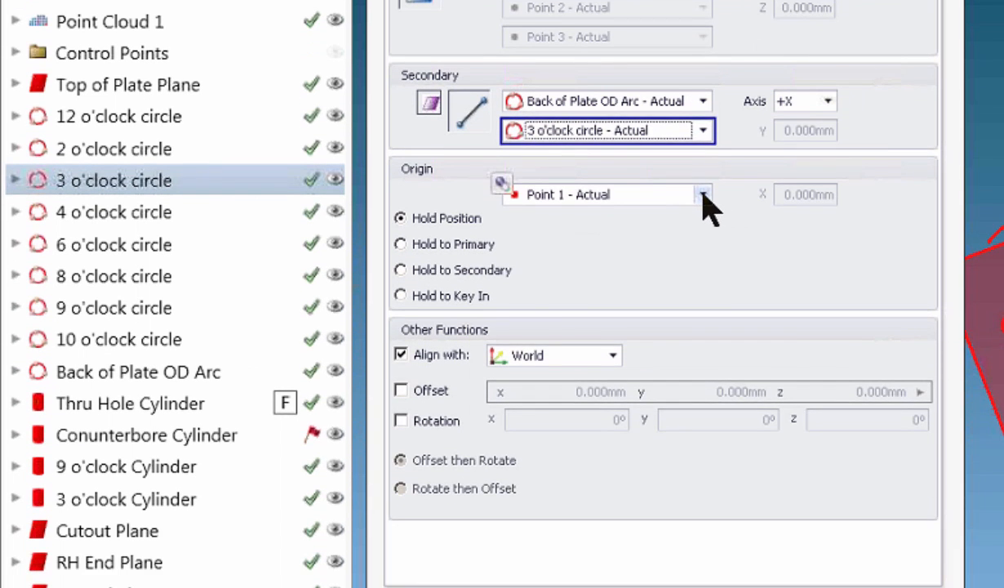
Set the origin to Back of Plate OD Arc - Actual and create the coordinate system
{"action": "left_click", "coordinate": [702, 194]}
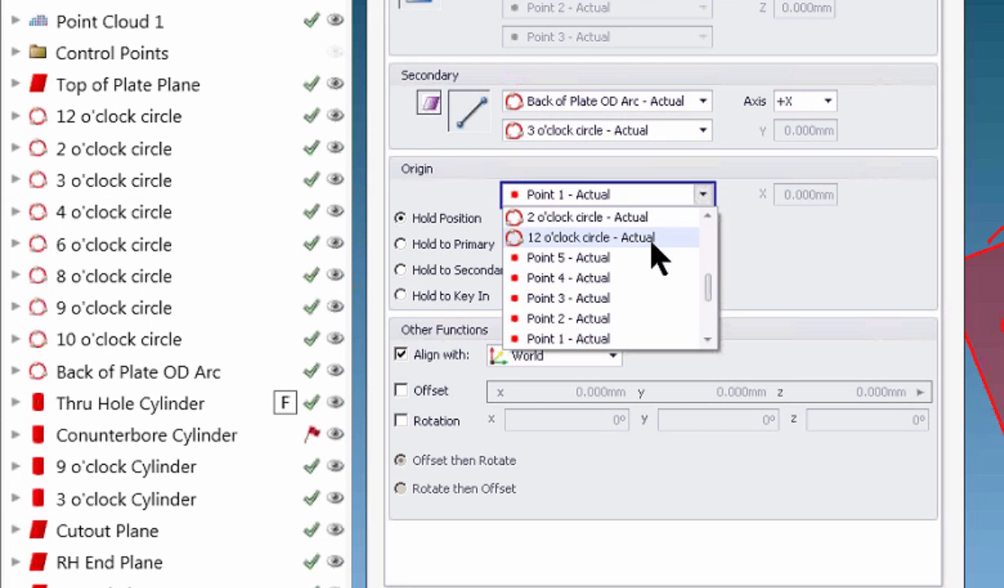
{"action": "left_click_drag", "start_coordinate": [708, 291], "coordinate": [708, 245]}
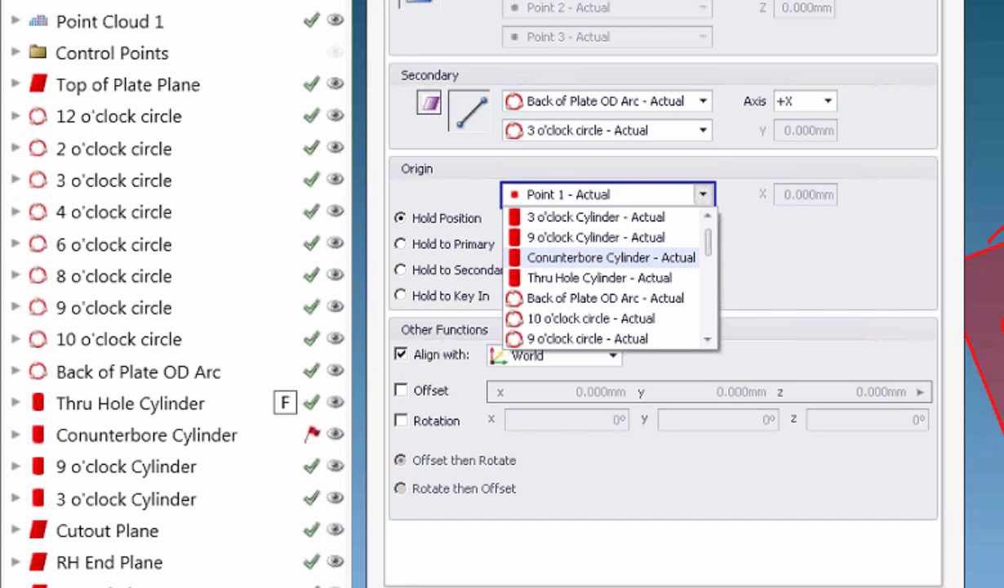
{"action": "left_click", "coordinate": [605, 298]}
{"action": "left_click", "coordinate": [557, 511]}
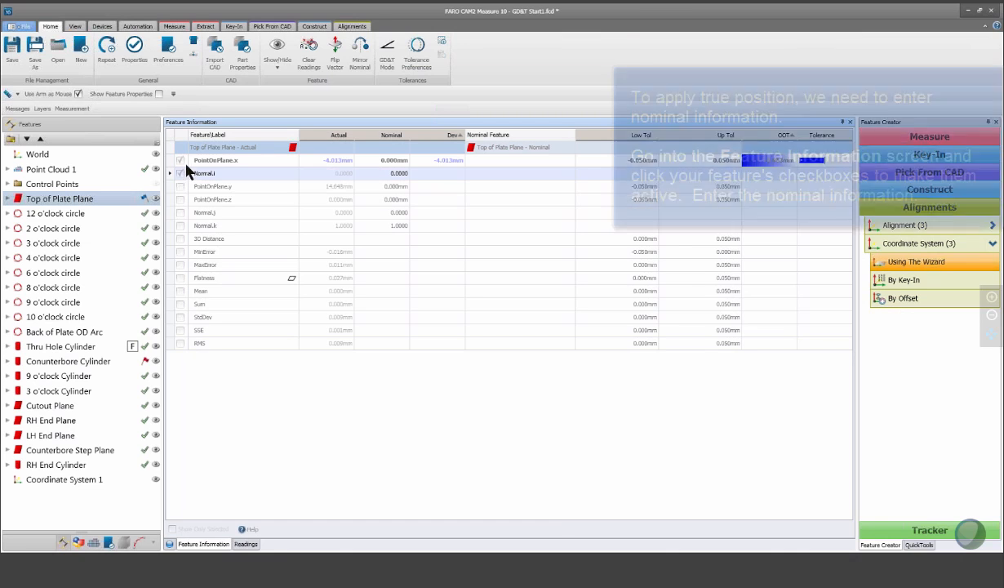
Activate the PointOnPlane coordinates and Normal.i of the Top of Plate Plane for nominal entry
{"action": "left_click", "coordinate": [179, 173]}
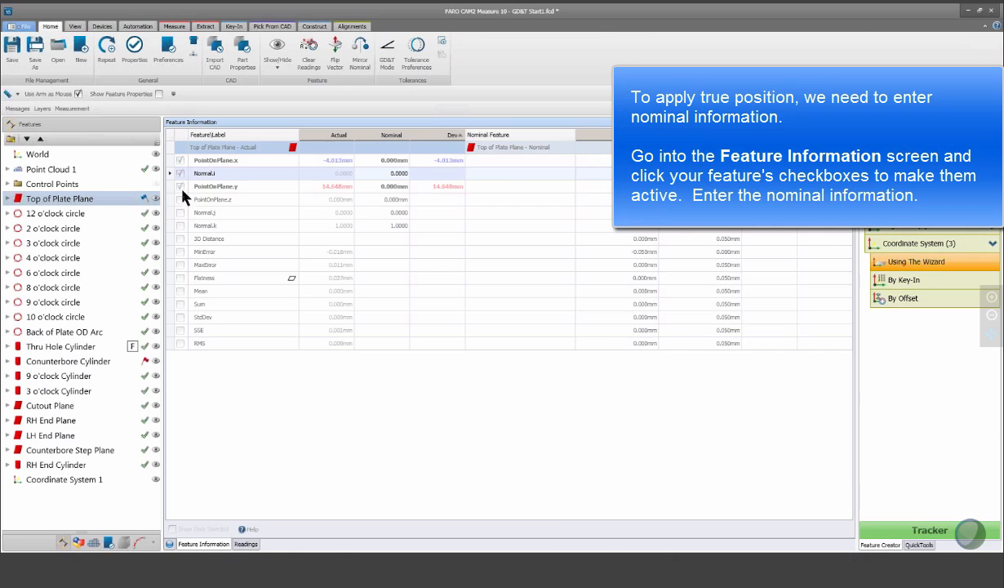
{"action": "left_click", "coordinate": [180, 187]}
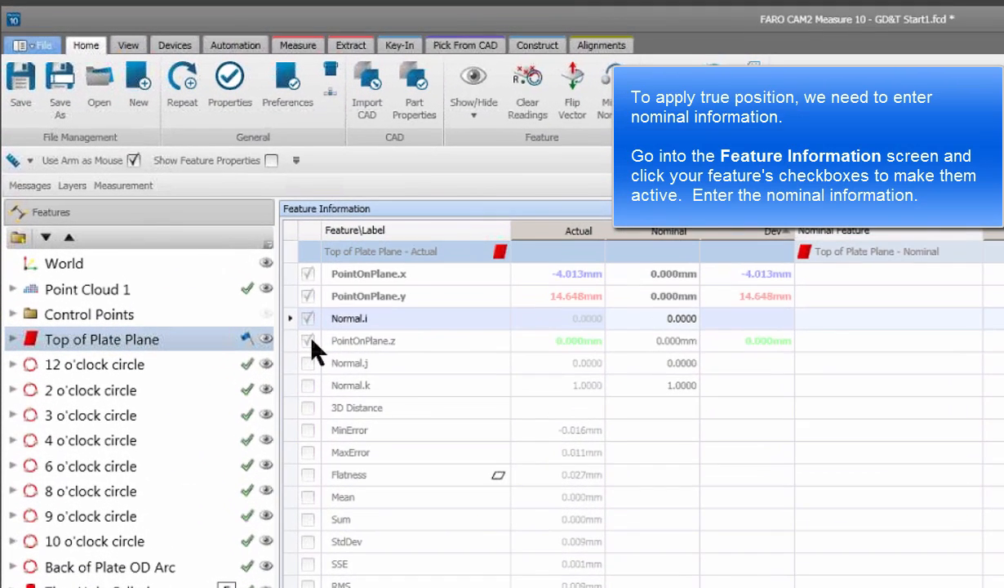
{"action": "left_click", "coordinate": [253, 279]}
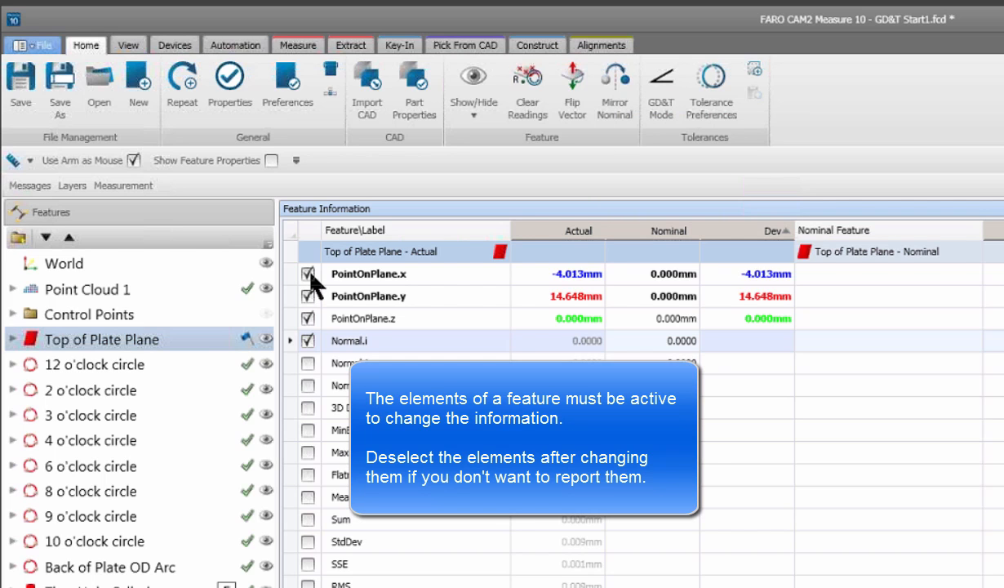
Deactivate the PointOnPlane x, y and z elements of the Top of Plate Plane so they are not reported
{"action": "left_click", "coordinate": [308, 275]}
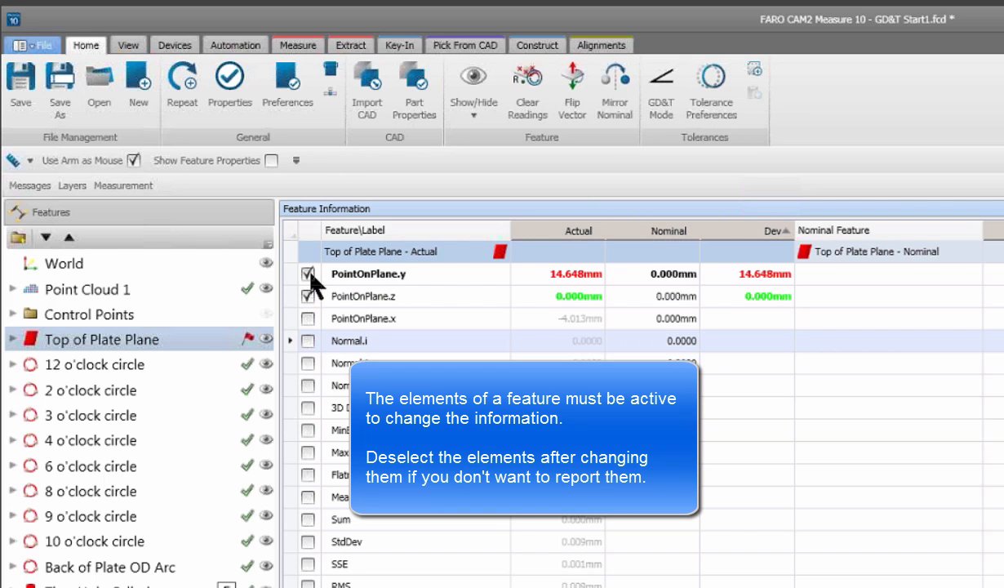
{"action": "left_click", "coordinate": [309, 274]}
{"action": "left_click", "coordinate": [308, 274]}
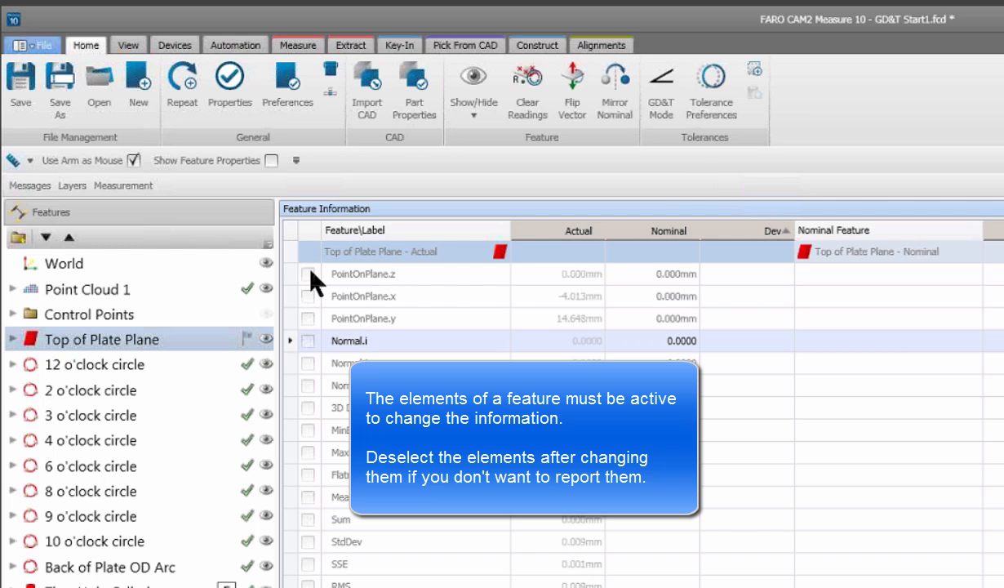
Activate only Normal.i of the Top of Plate Plane and set its nominal vector to 0, 0, 1
{"action": "left_click", "coordinate": [308, 341]}
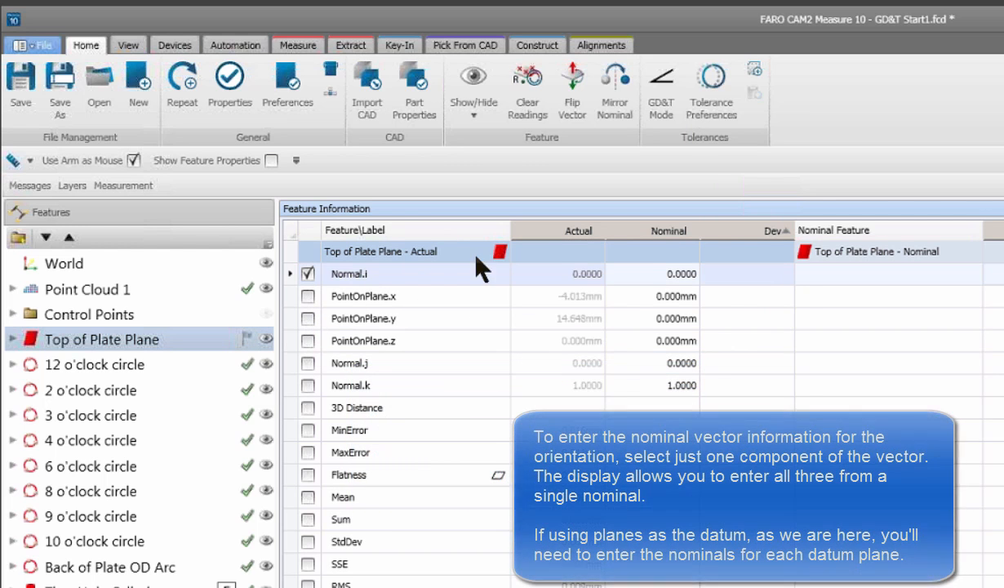
{"action": "left_click", "coordinate": [667, 276]}
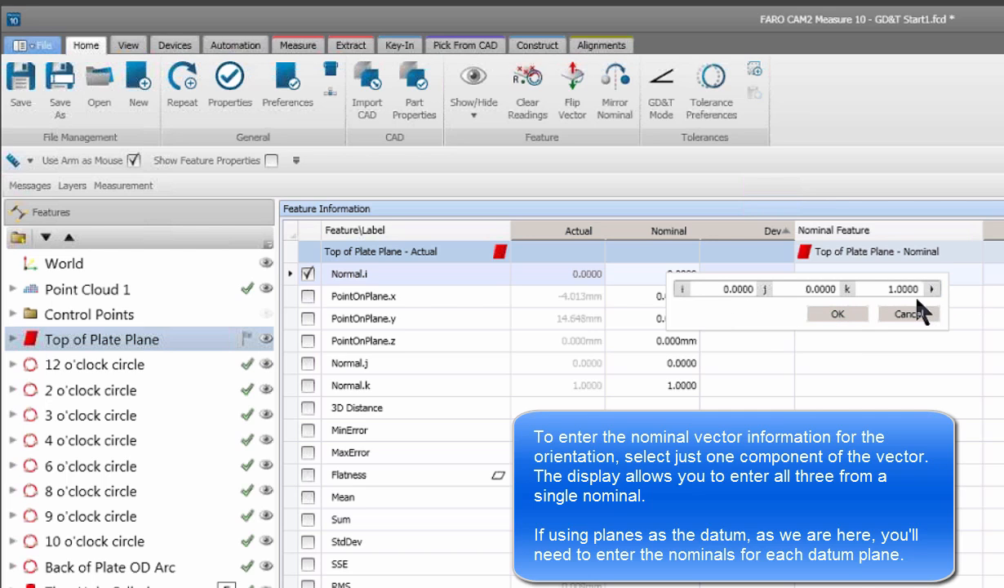
{"action": "left_click", "coordinate": [838, 314]}
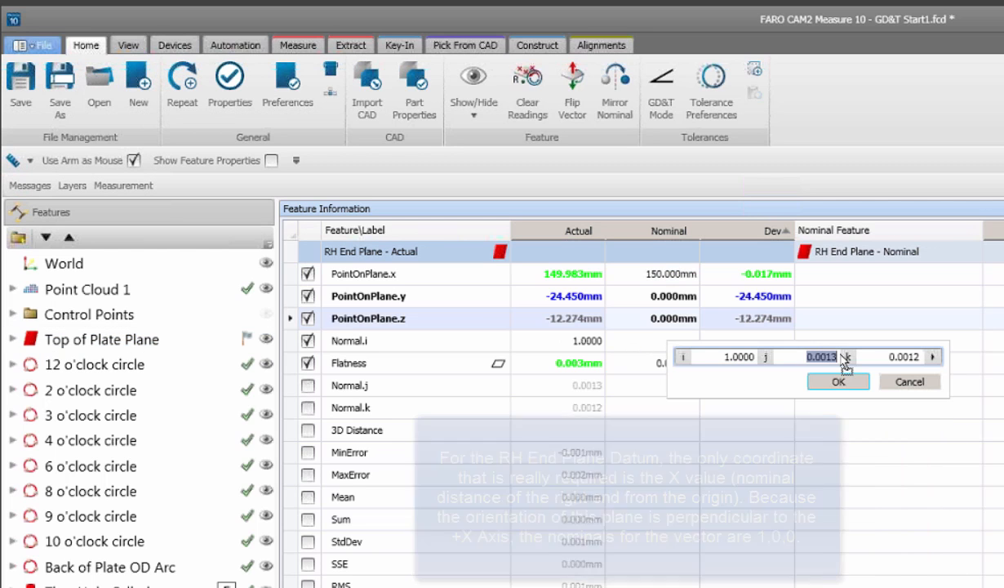
Set the j and k components of the RH End Plane's nominal normal vector to 0
{"action": "type", "text": "0"}
{"action": "left_click", "coordinate": [906, 356]}
{"action": "left_click", "coordinate": [915, 354]}
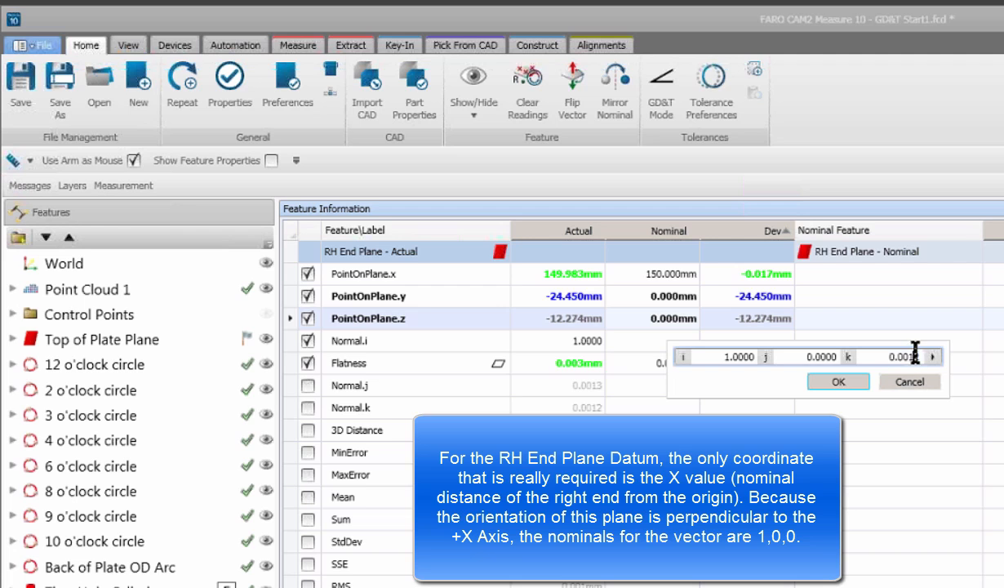
{"action": "left_click_drag", "start_coordinate": [900, 357], "coordinate": [928, 354]}
{"action": "type", "text": "0"}
{"action": "left_click", "coordinate": [840, 382]}
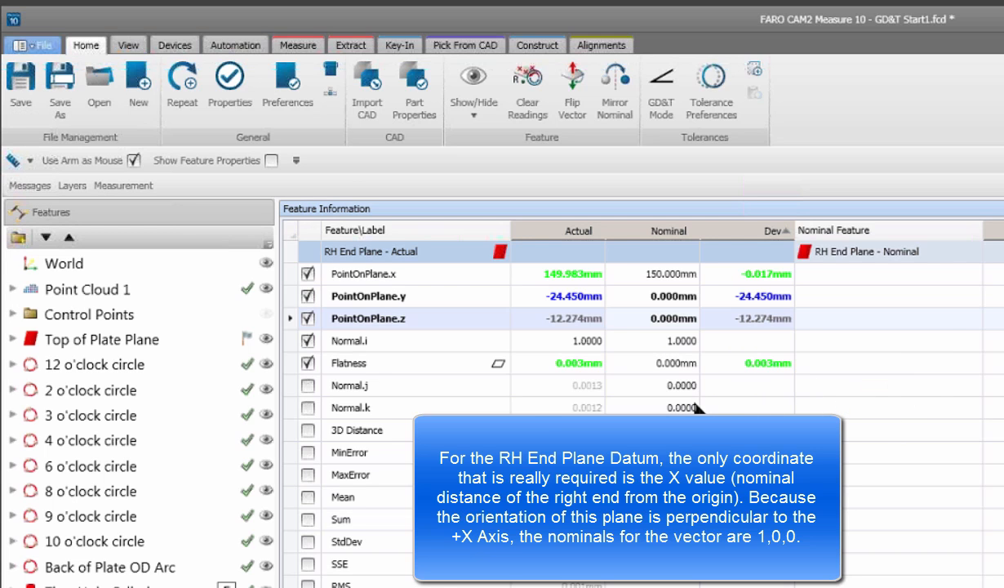
Deactivate the PointOnPlane x, y and z elements and Normal.i of the RH End Plane
{"action": "left_click", "coordinate": [307, 274]}
{"action": "left_click", "coordinate": [308, 274]}
{"action": "left_click", "coordinate": [308, 274]}
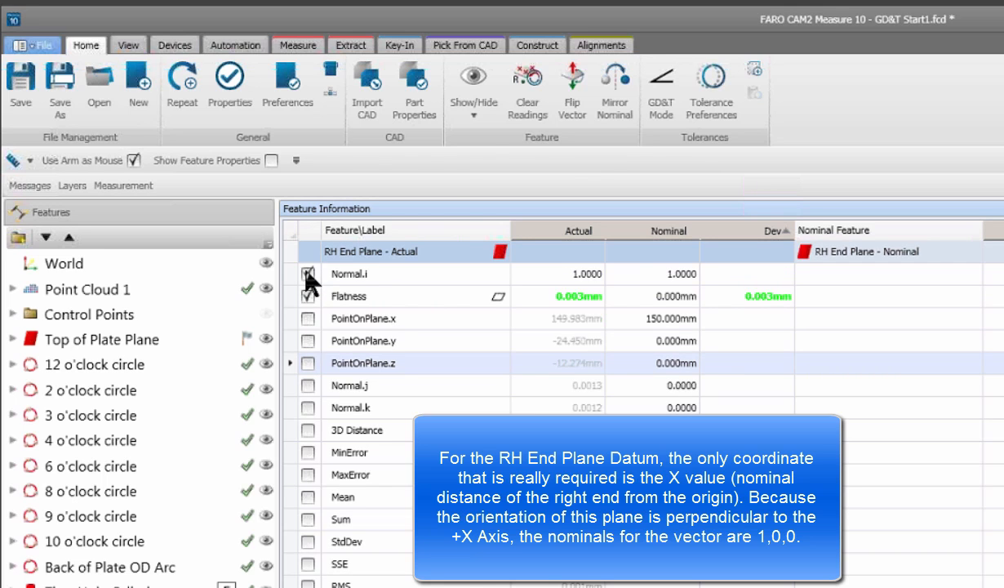
{"action": "left_click", "coordinate": [307, 274]}
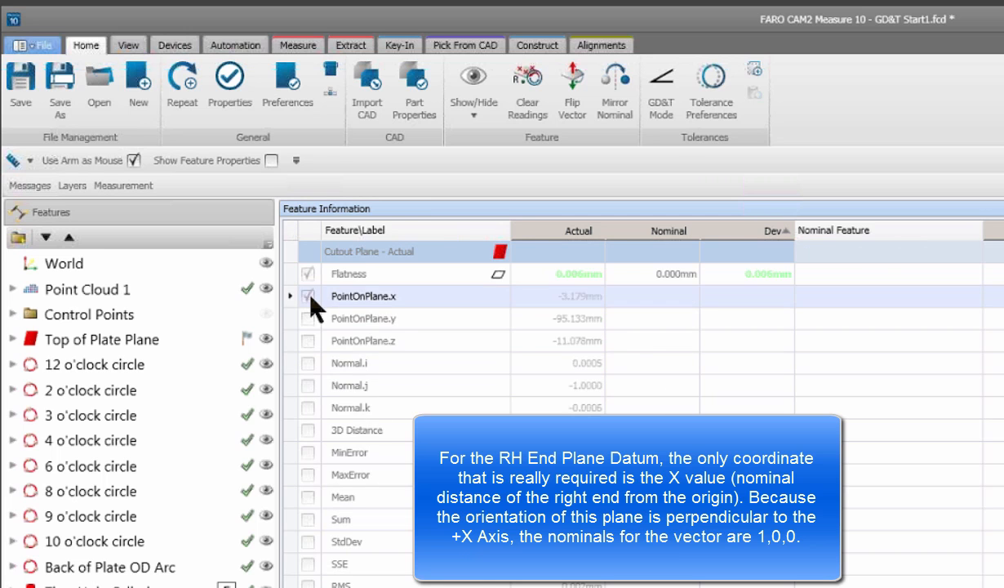
Activate the Cutout Plane's PointOnPlane x, y and z elements and set their nominals to 0, -95 and 0 mm
{"action": "left_click", "coordinate": [308, 296]}
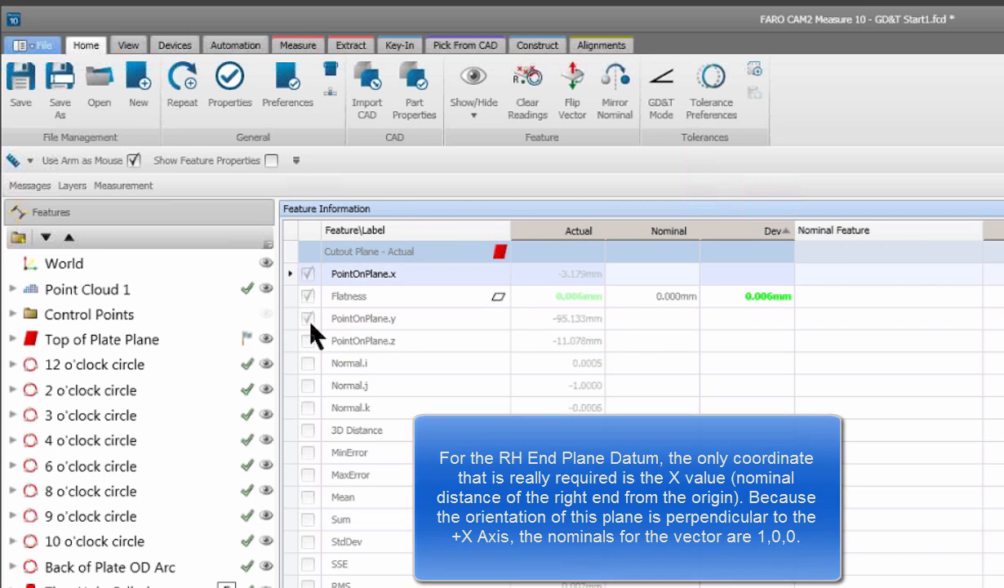
{"action": "left_click", "coordinate": [308, 318]}
{"action": "left_click", "coordinate": [308, 341]}
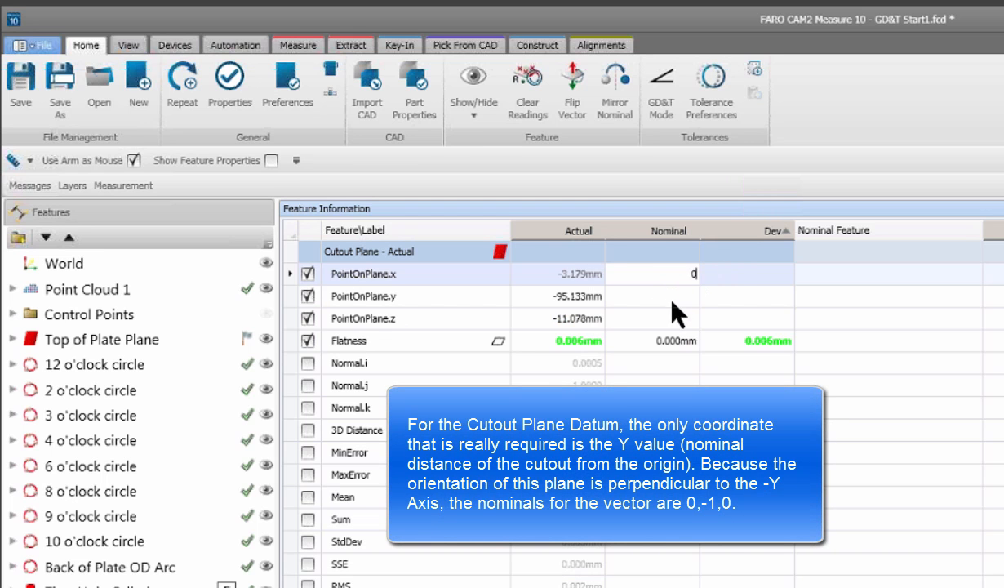
{"action": "left_click", "coordinate": [679, 297]}
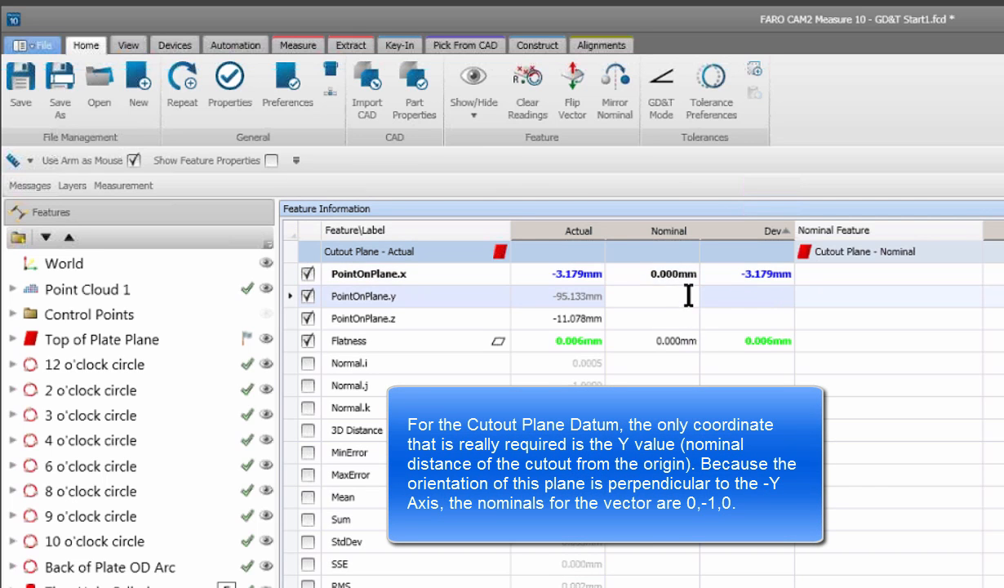
{"action": "type", "text": "-95"}
{"action": "key", "text": "Return"}
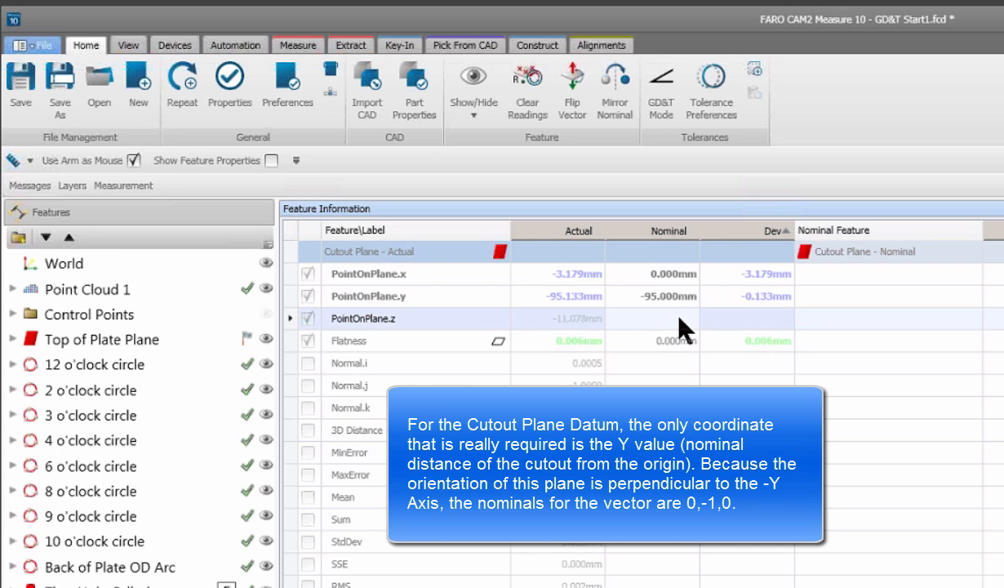
{"action": "left_click", "coordinate": [680, 318]}
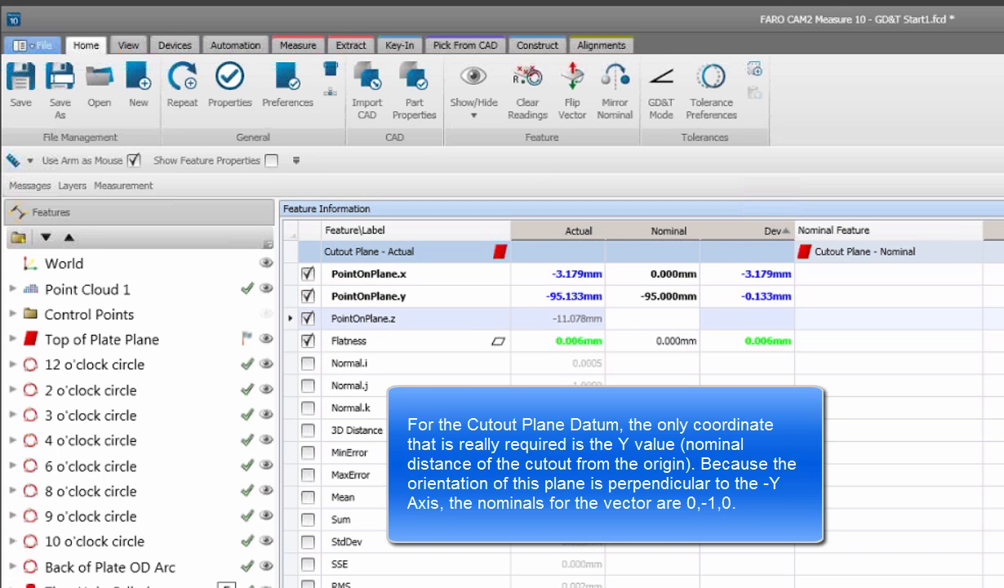
{"action": "type", "text": "0"}
{"action": "key", "text": "Return"}
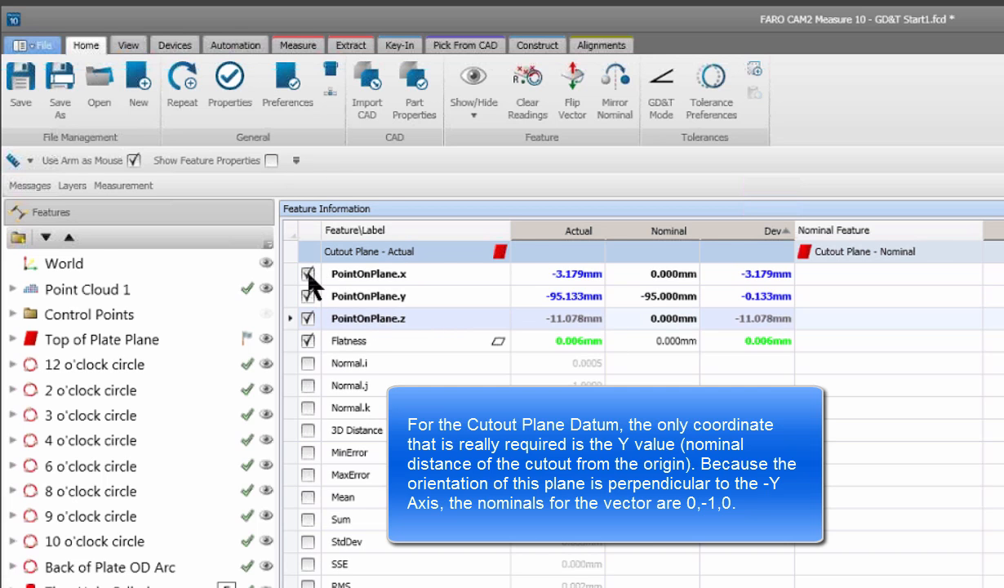
Set the Cutout Plane's nominal normal vector to 0, -1, 0 and leave only its Flatness element active for reporting
{"action": "left_click", "coordinate": [307, 274]}
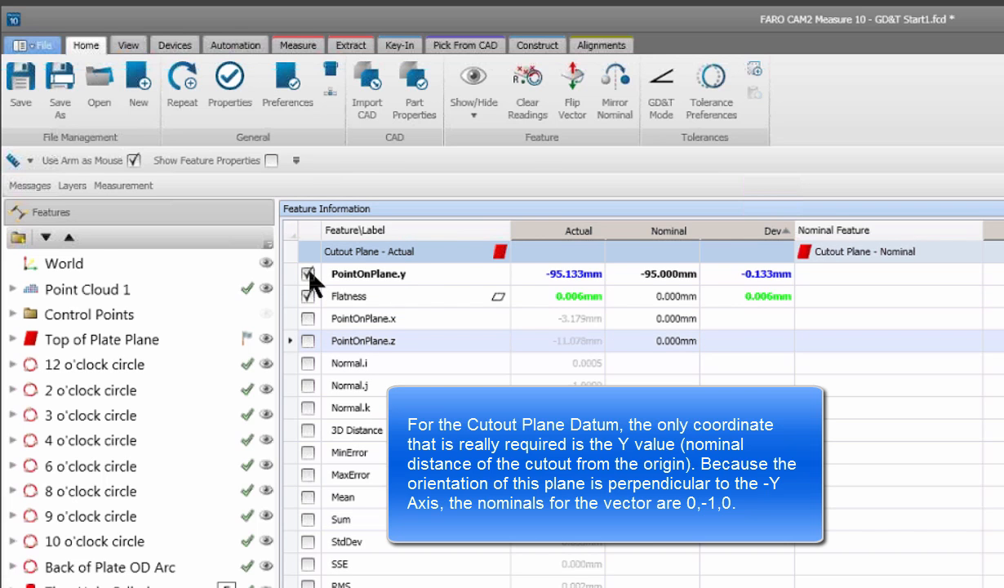
{"action": "left_click", "coordinate": [307, 274]}
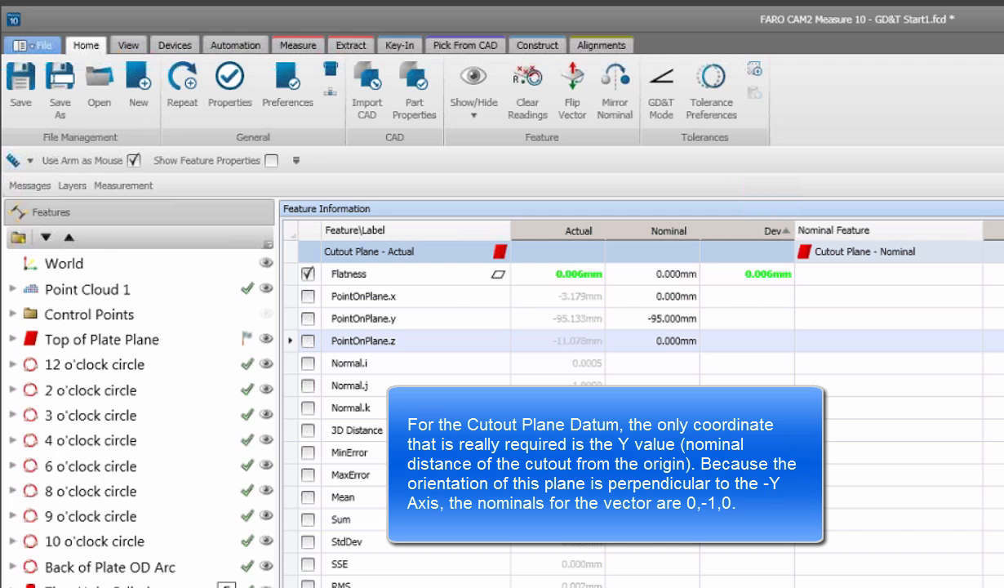
{"action": "left_click", "coordinate": [308, 363]}
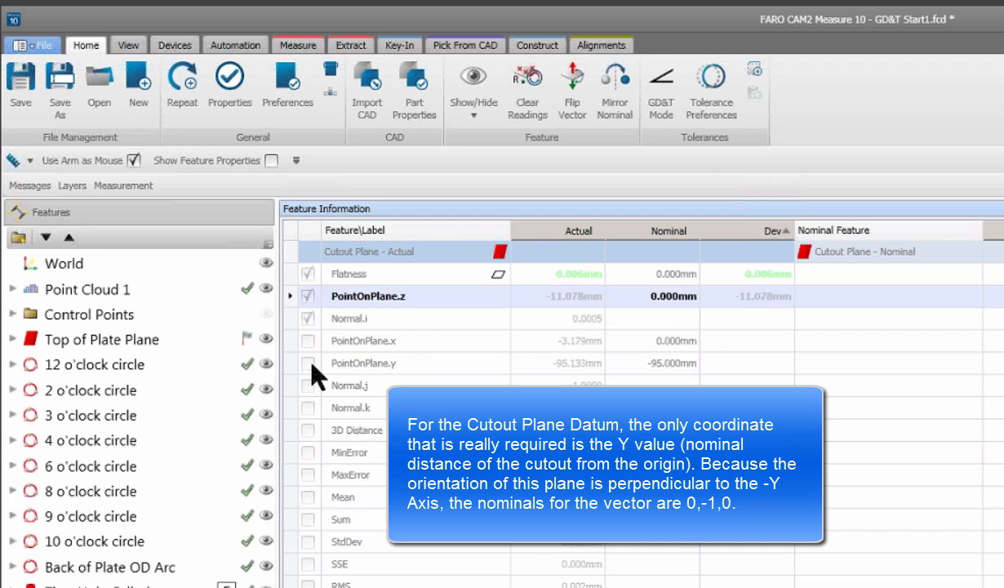
{"action": "left_click", "coordinate": [658, 274]}
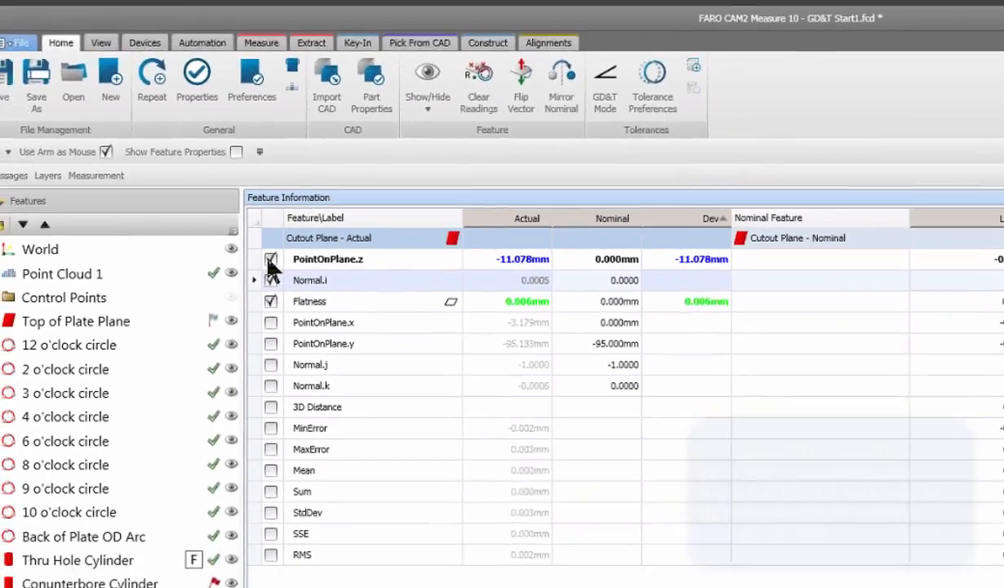
{"action": "left_click", "coordinate": [270, 259]}
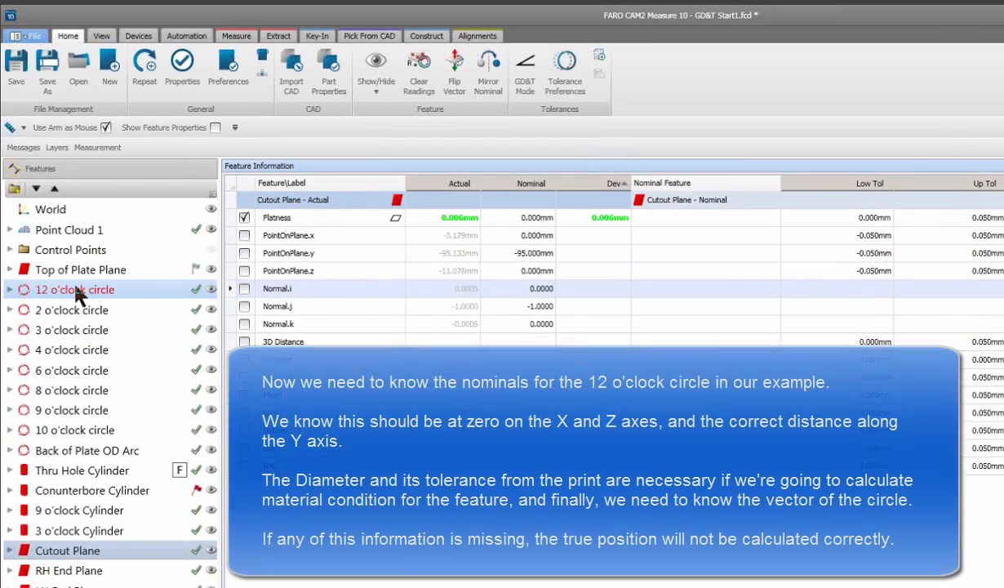
Set the 12 o'clock circle's nominal center x, y and z to 0, 70 and 0 mm
{"action": "left_click", "coordinate": [77, 294]}
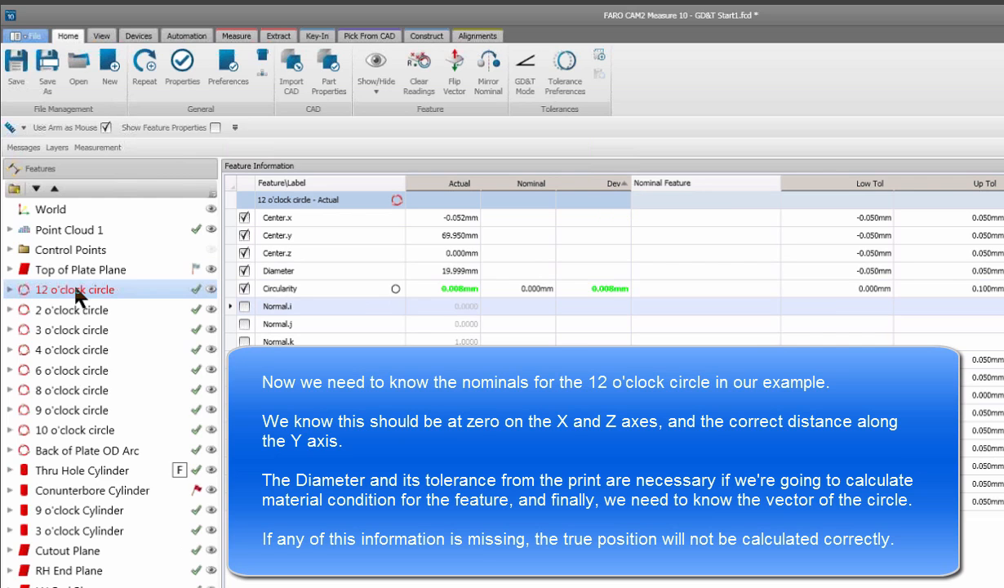
{"action": "left_click", "coordinate": [519, 216]}
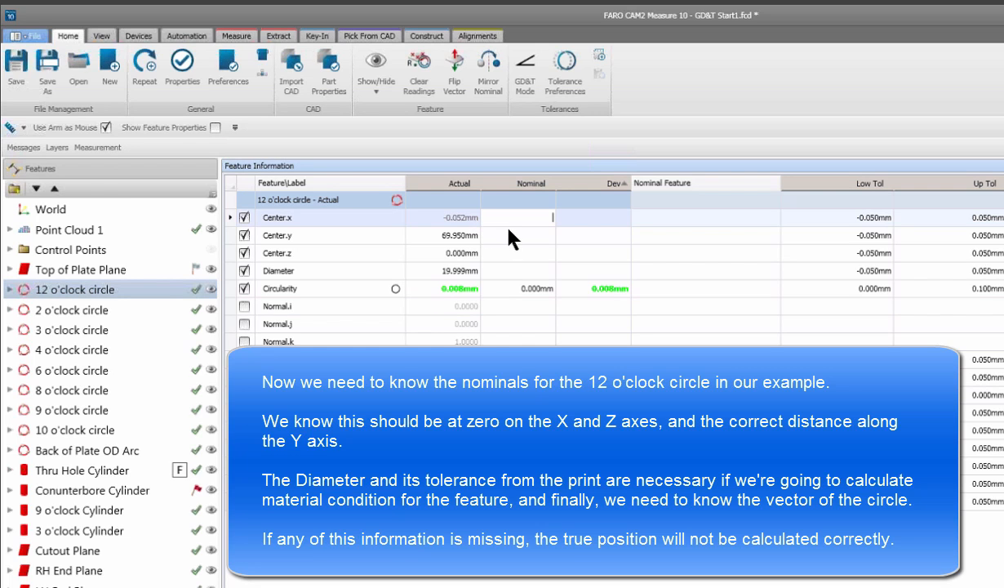
{"action": "type", "text": "0"}
{"action": "left_click", "coordinate": [531, 234]}
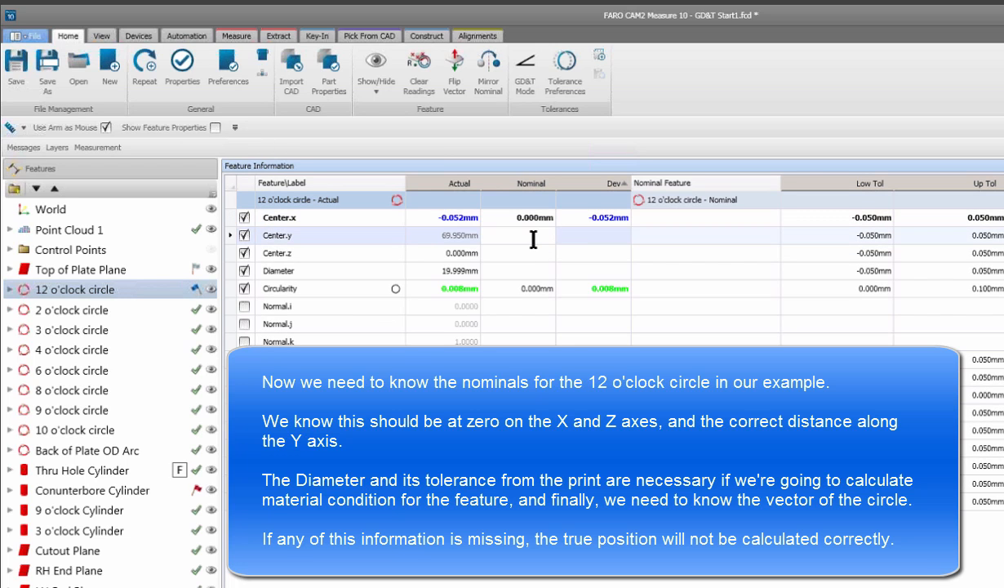
{"action": "type", "text": "70"}
{"action": "key", "text": "Return"}
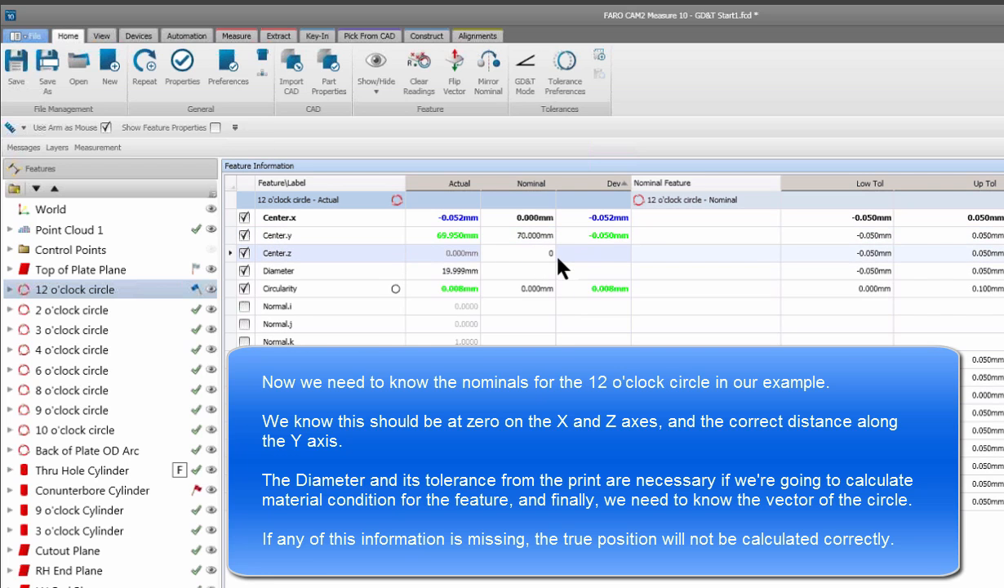
{"action": "type", "text": "0"}
{"action": "key", "text": "Return"}
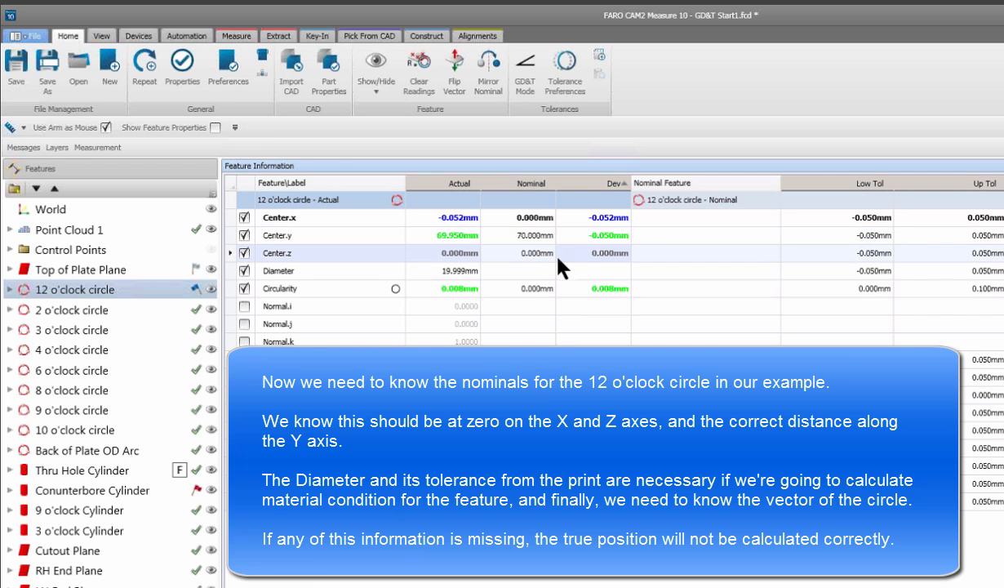
Set the 12 o'clock circle's nominal diameter to 20 mm
{"action": "left_click", "coordinate": [510, 268]}
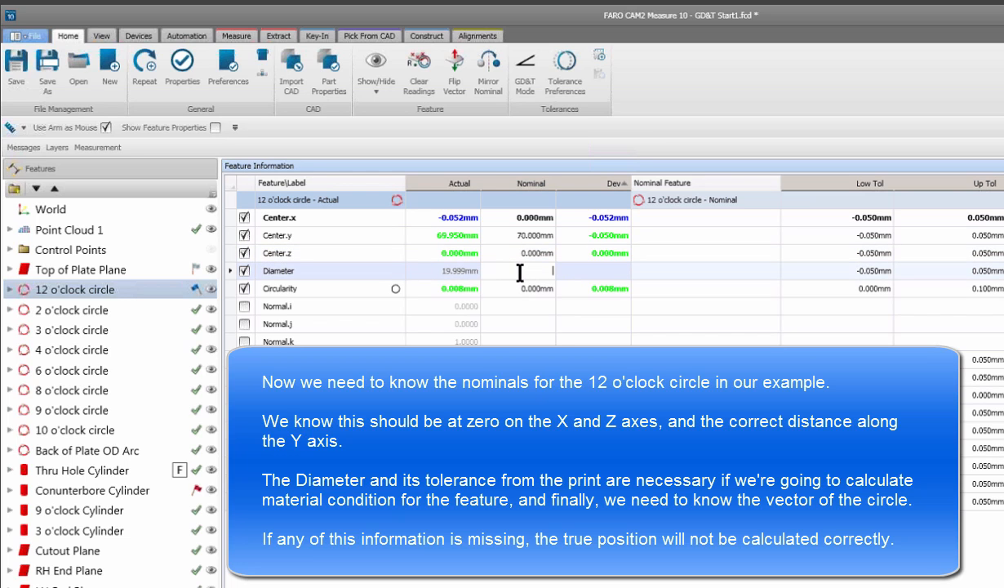
{"action": "type", "text": "20"}
{"action": "key", "text": "Return"}
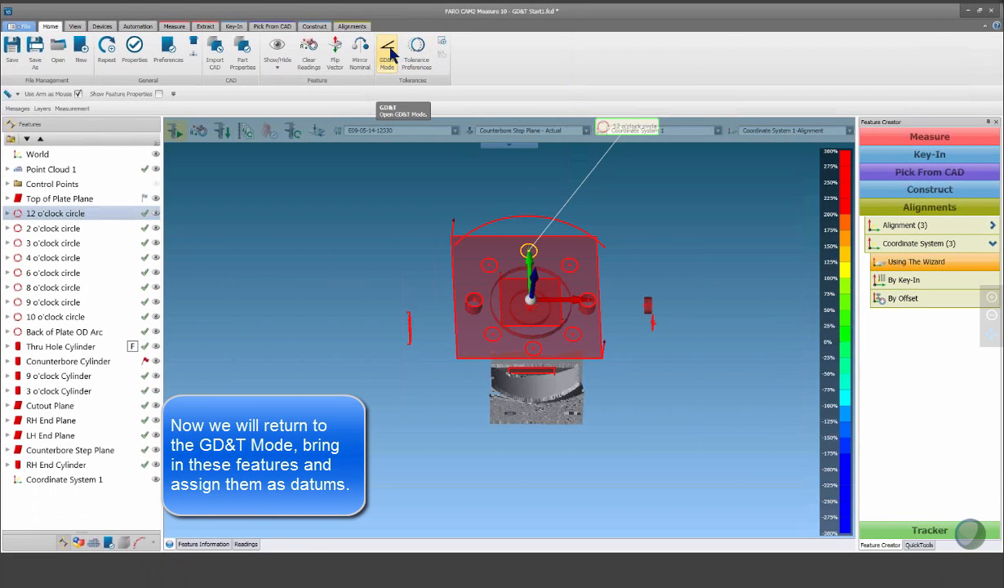
Return to GD&T mode and include the RH End Plane and Cutout Plane among its features
{"action": "left_click", "coordinate": [389, 52]}
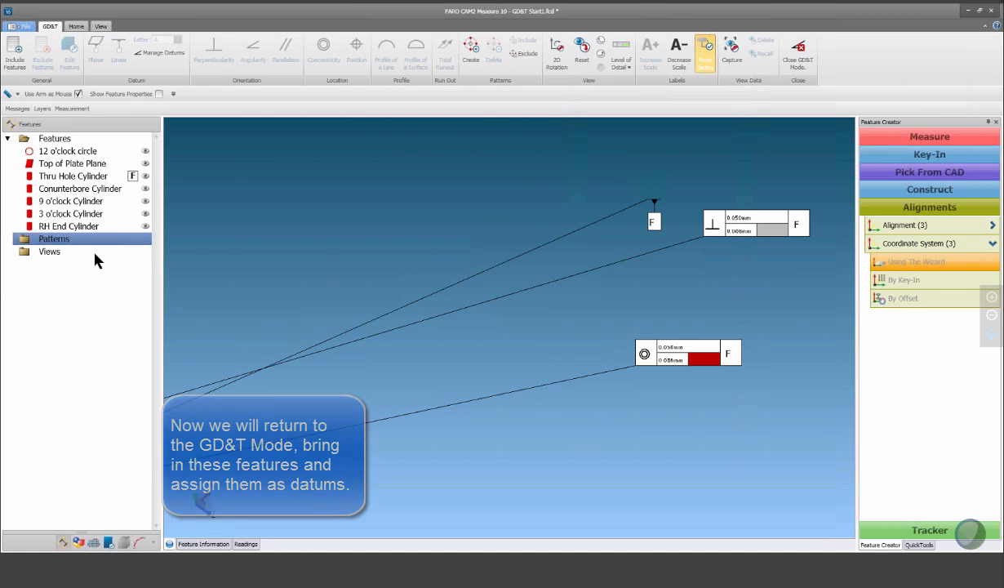
{"action": "left_click_drag", "start_coordinate": [175, 245], "coordinate": [571, 243]}
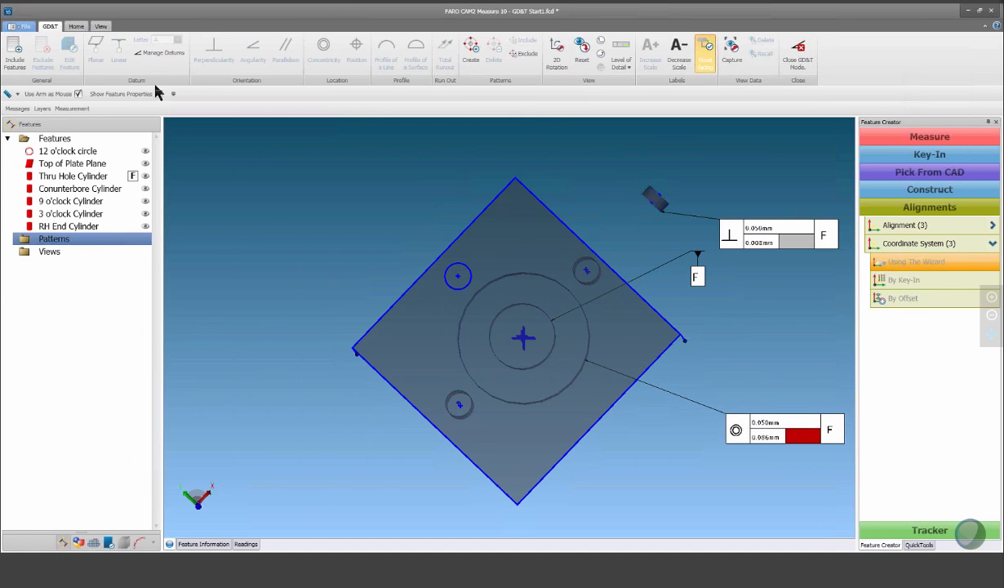
{"action": "left_click", "coordinate": [15, 49]}
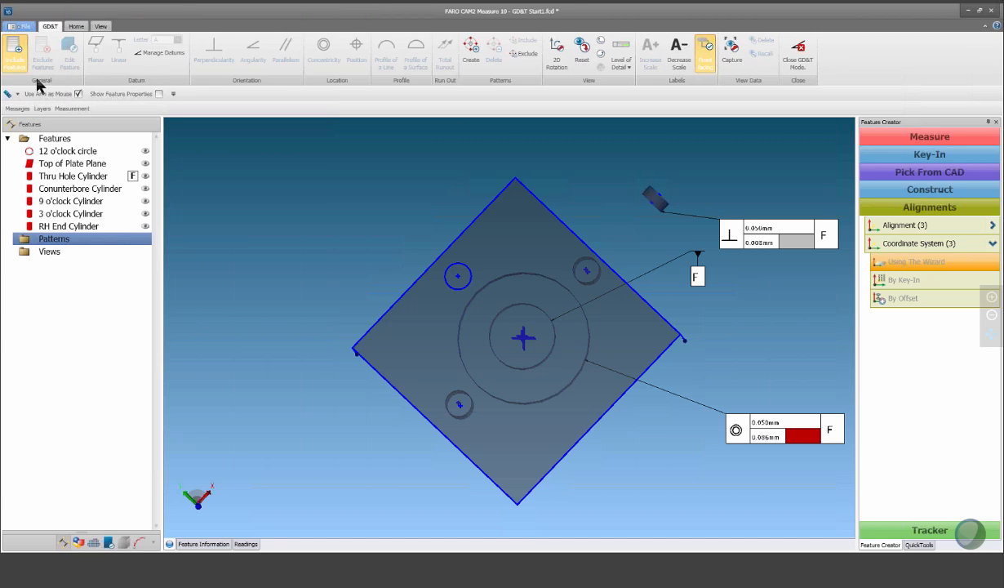
{"action": "left_click", "coordinate": [258, 276]}
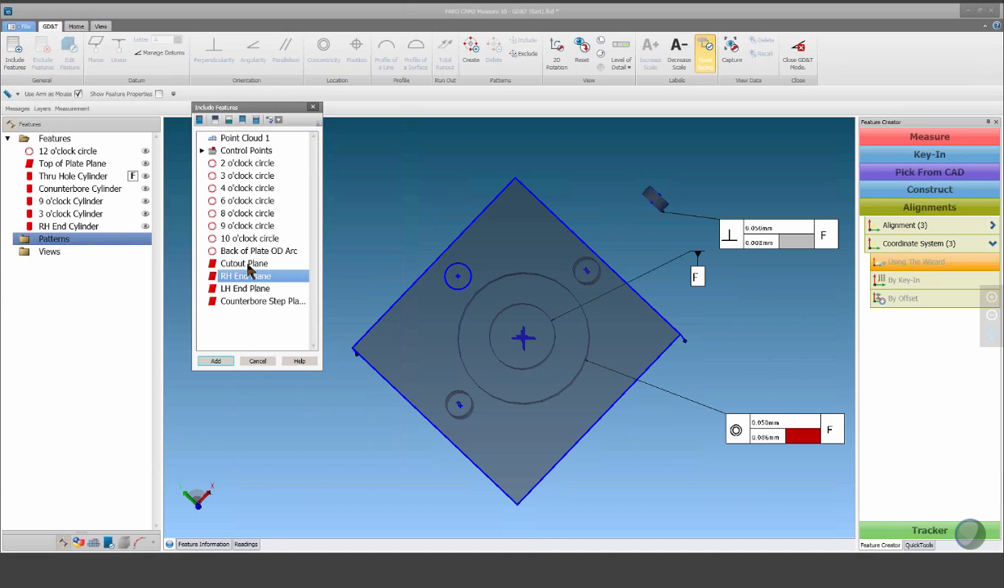
{"action": "left_click", "coordinate": [241, 263], "text": "ctrl"}
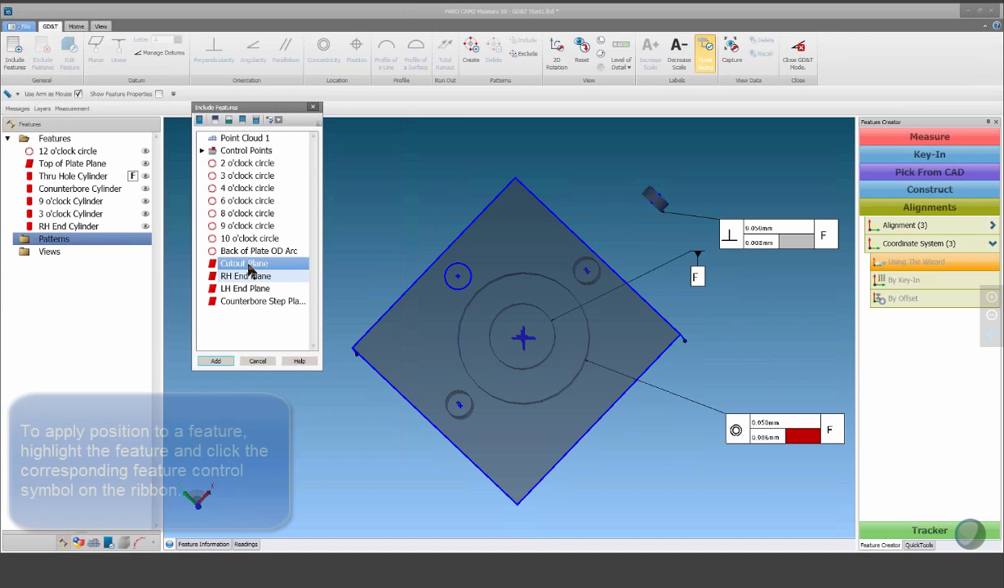
{"action": "left_click", "coordinate": [217, 362]}
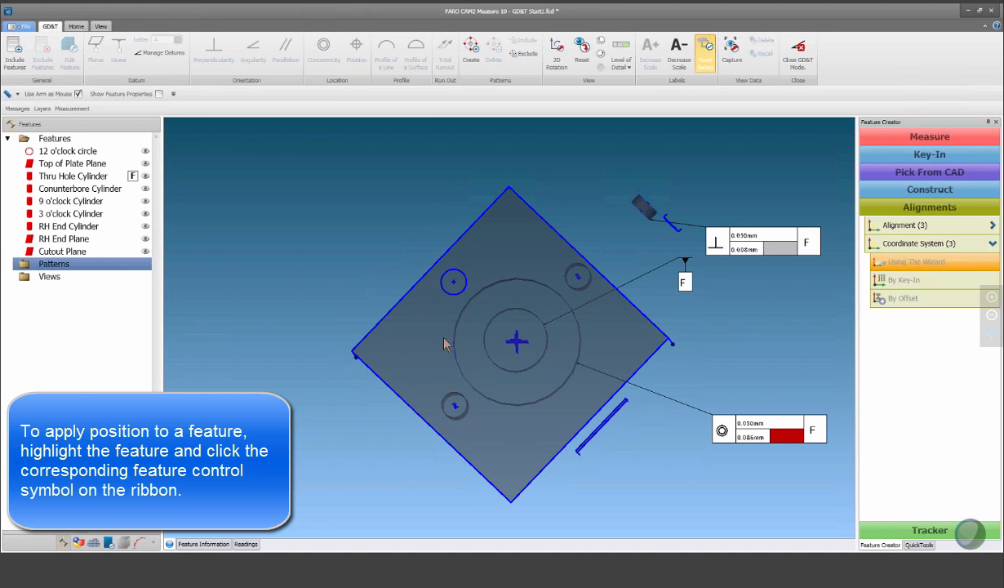
Assign planar datum A to the Top of Plate Plane, B to the RH End Plane and C to the Cutout Plane
{"action": "left_click", "coordinate": [72, 163]}
{"action": "left_click", "coordinate": [96, 51]}
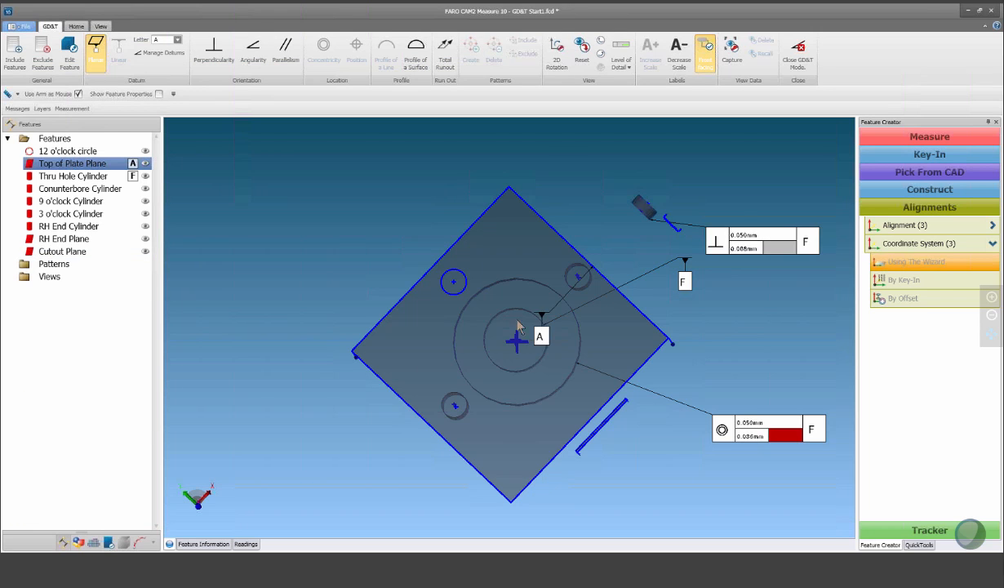
{"action": "left_click", "coordinate": [63, 238]}
{"action": "left_click", "coordinate": [95, 51]}
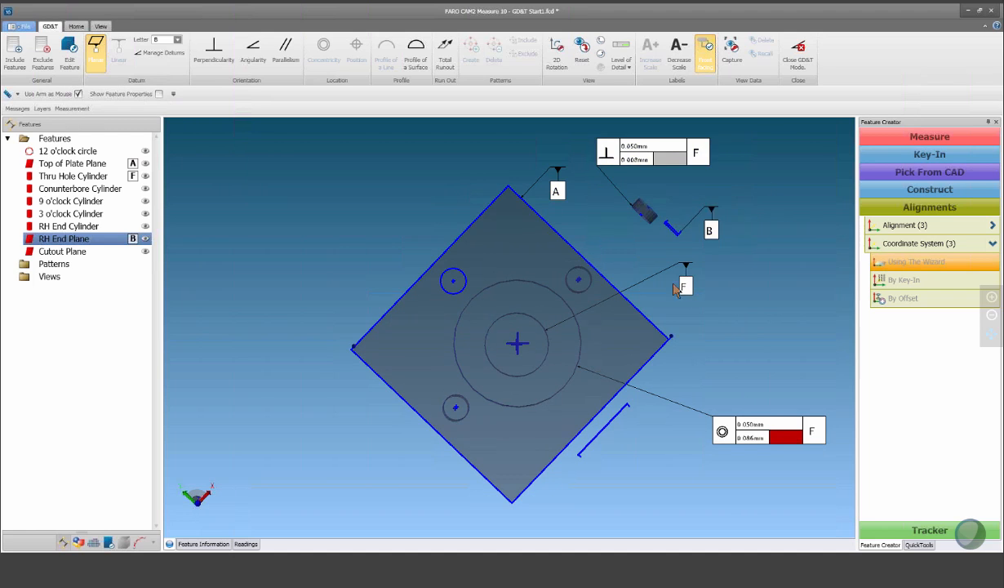
{"action": "left_click", "coordinate": [63, 251]}
{"action": "left_click", "coordinate": [96, 51]}
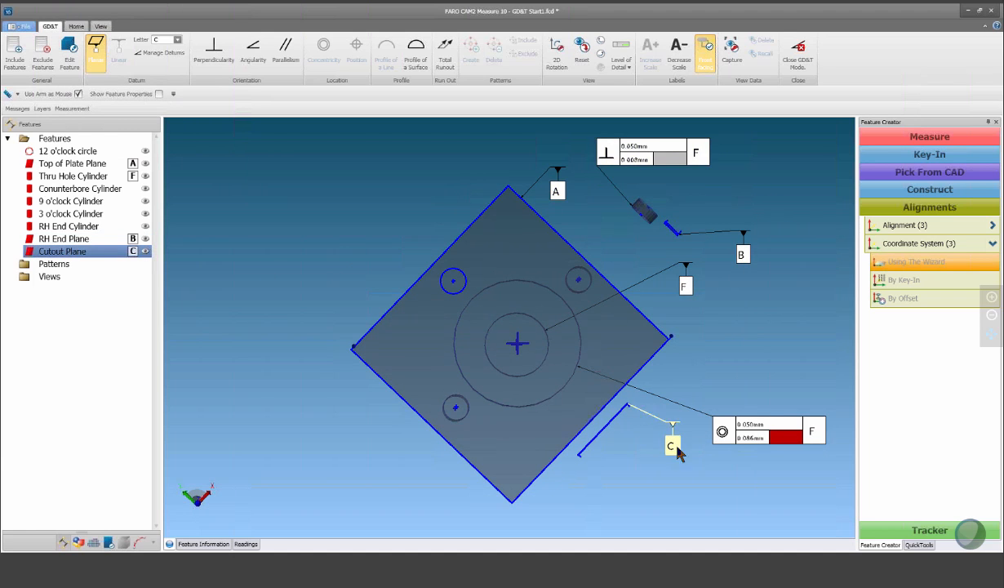
Apply a position tolerance to the 12 o'clock circle with the RFS modifier relative to the Active Alignment, and review its feature information
{"action": "left_click", "coordinate": [82, 151]}
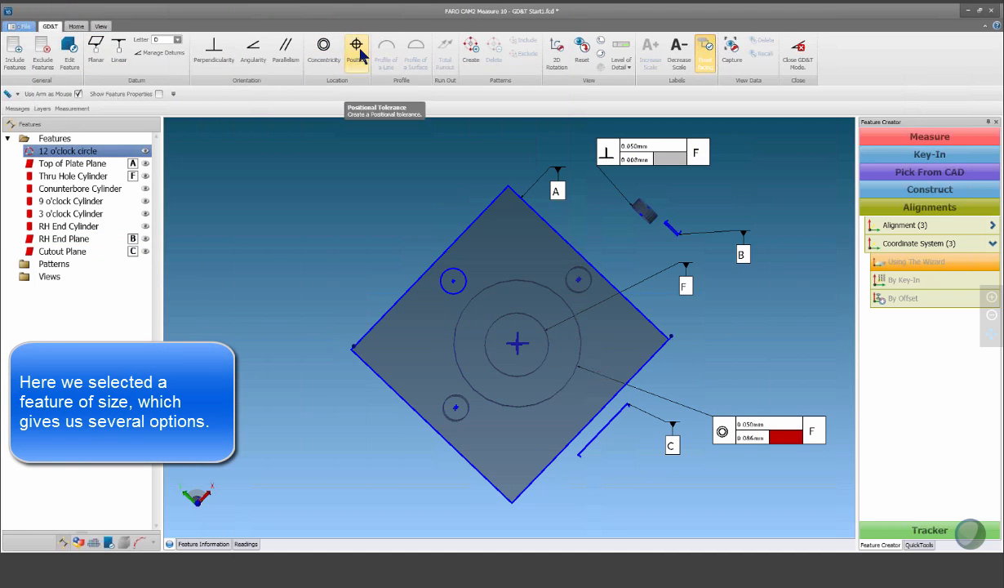
{"action": "left_click", "coordinate": [357, 49]}
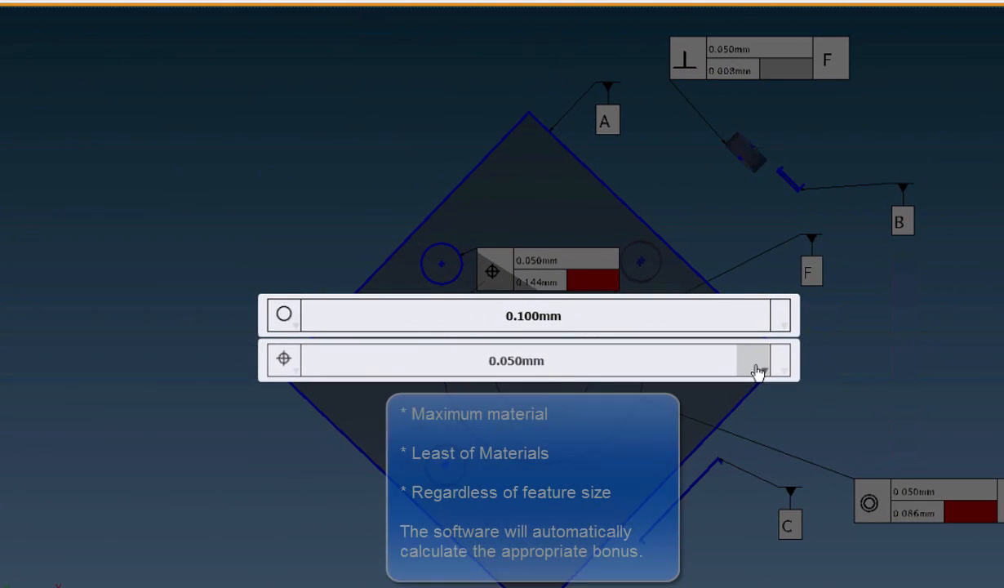
{"action": "left_click", "coordinate": [757, 367]}
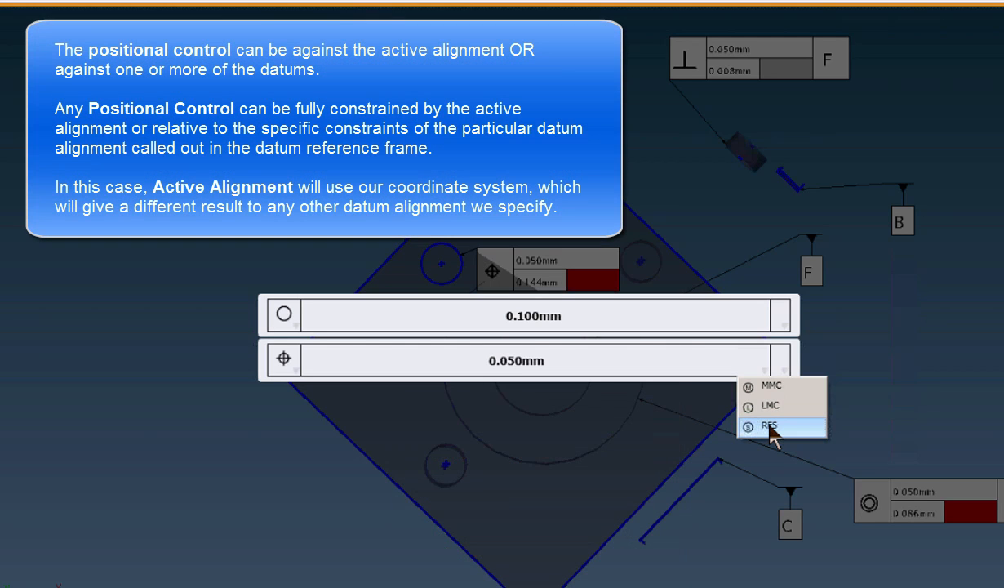
{"action": "left_click", "coordinate": [770, 427]}
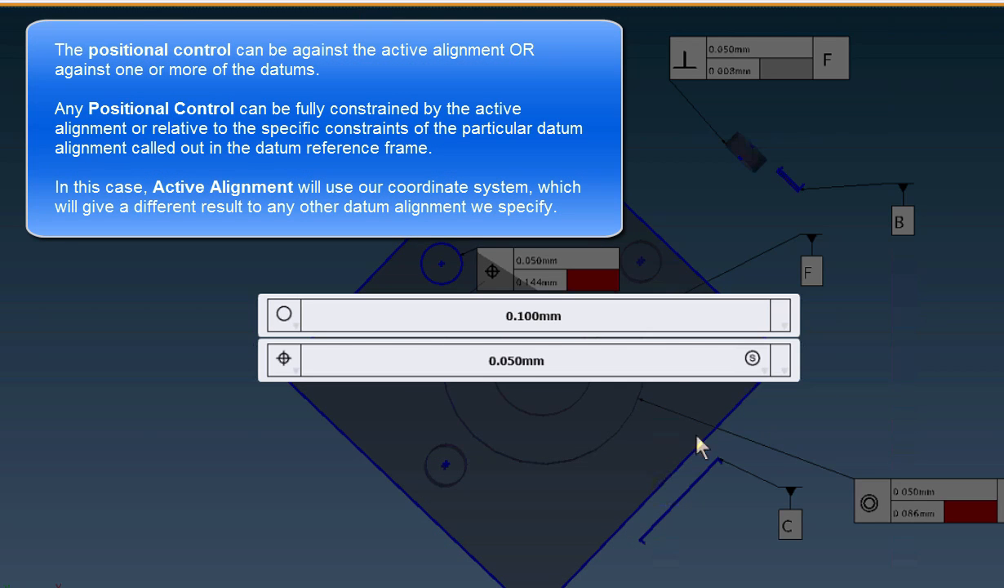
{"action": "left_click", "coordinate": [783, 362]}
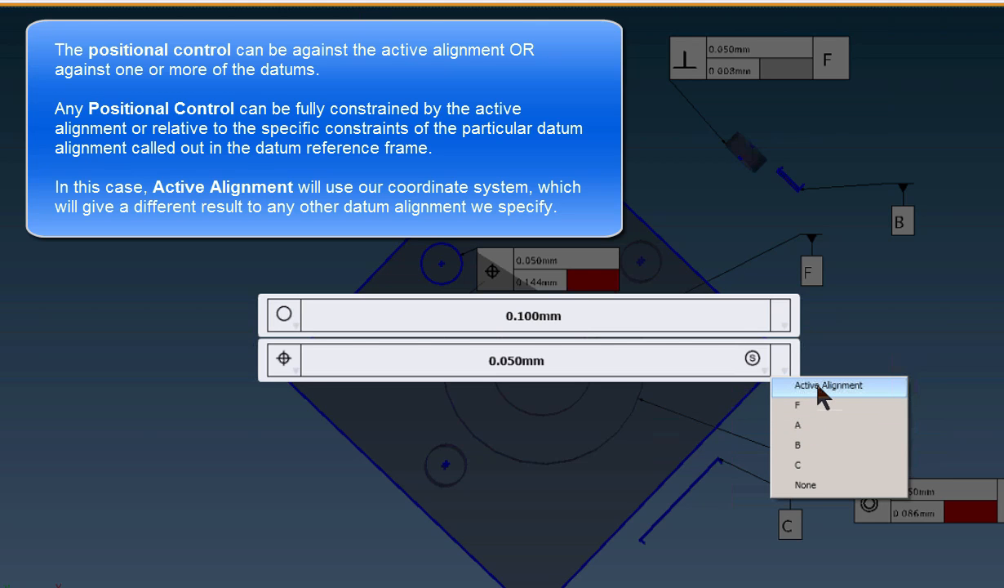
{"action": "left_click", "coordinate": [817, 387]}
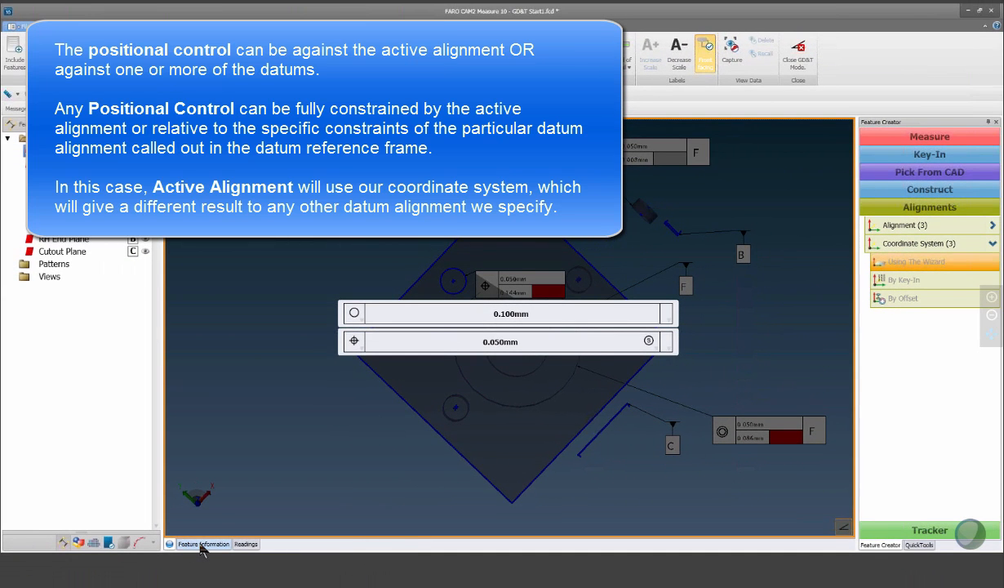
{"action": "left_click", "coordinate": [202, 543]}
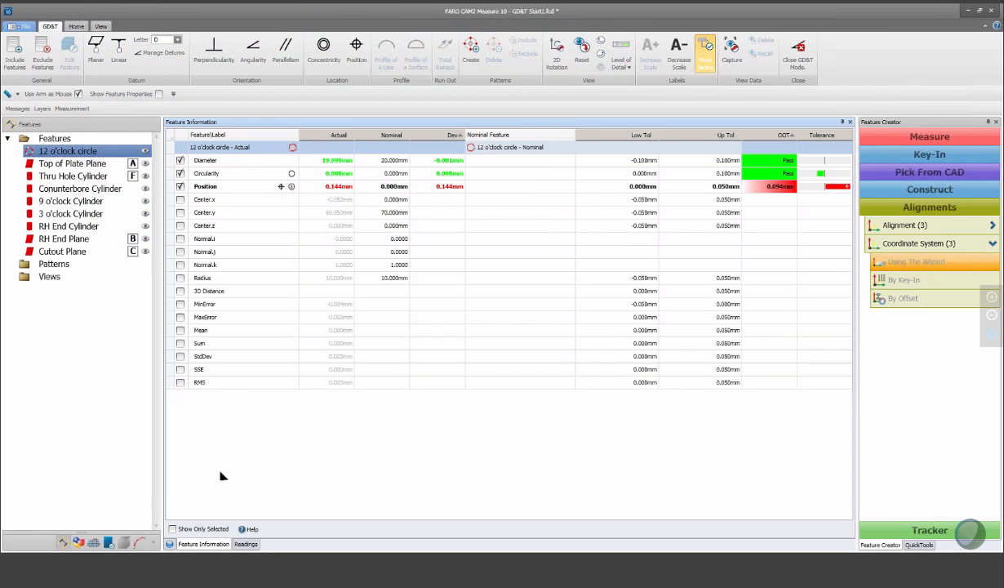
{"action": "left_click", "coordinate": [169, 545]}
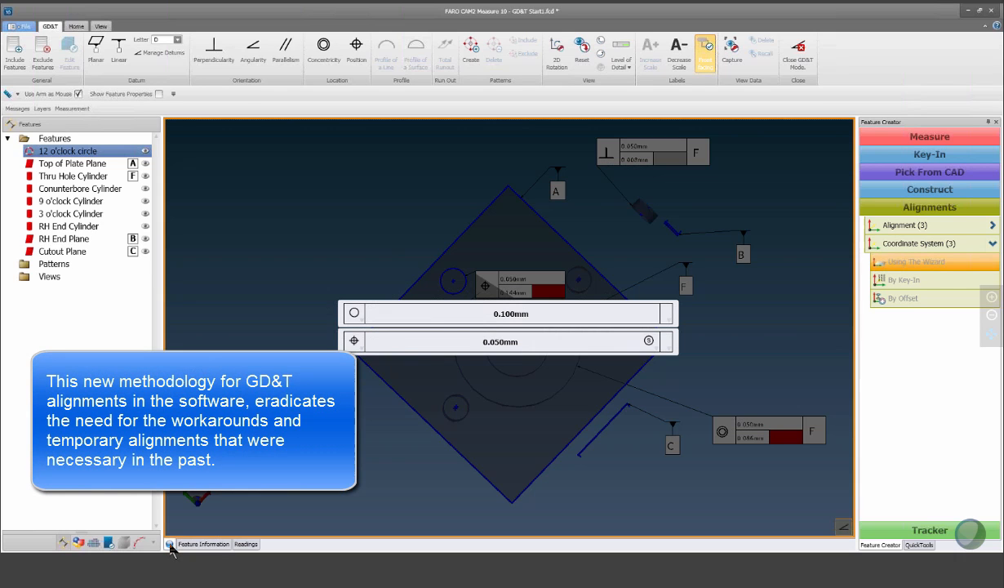
Reference the 12 o'clock circle's position tolerance to datum A and open its feature information
{"action": "left_click", "coordinate": [669, 345]}
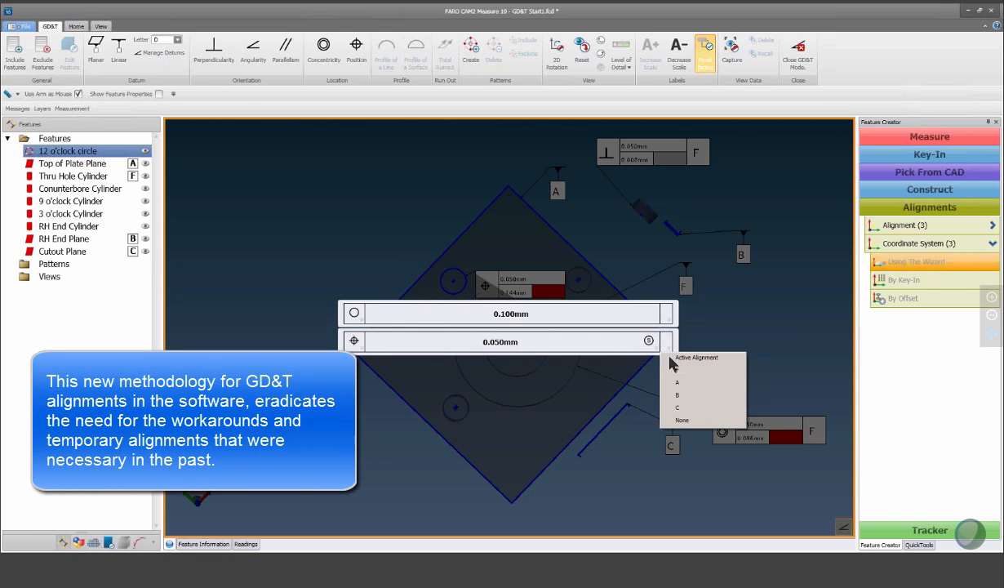
{"action": "left_click", "coordinate": [680, 383]}
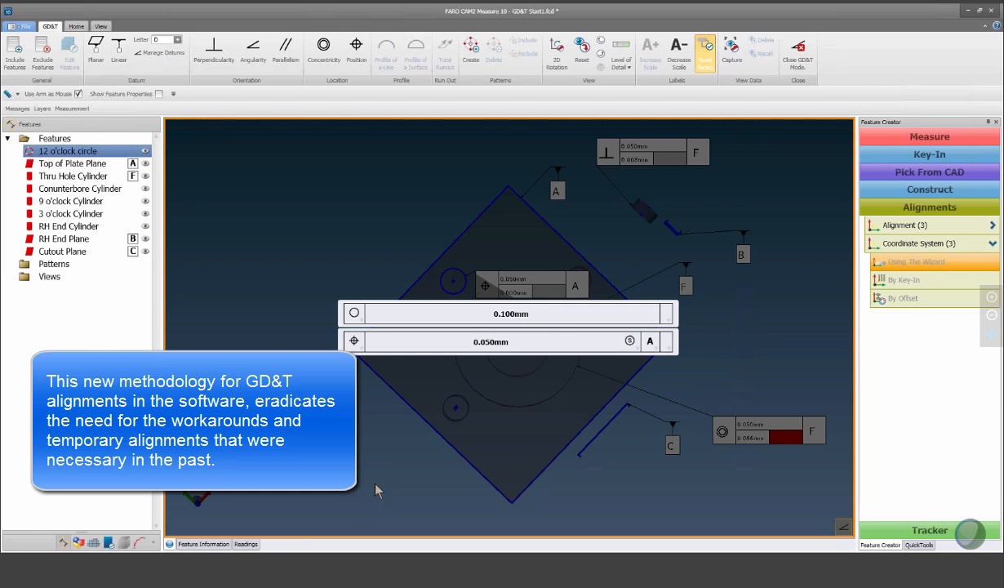
{"action": "left_click", "coordinate": [200, 544]}
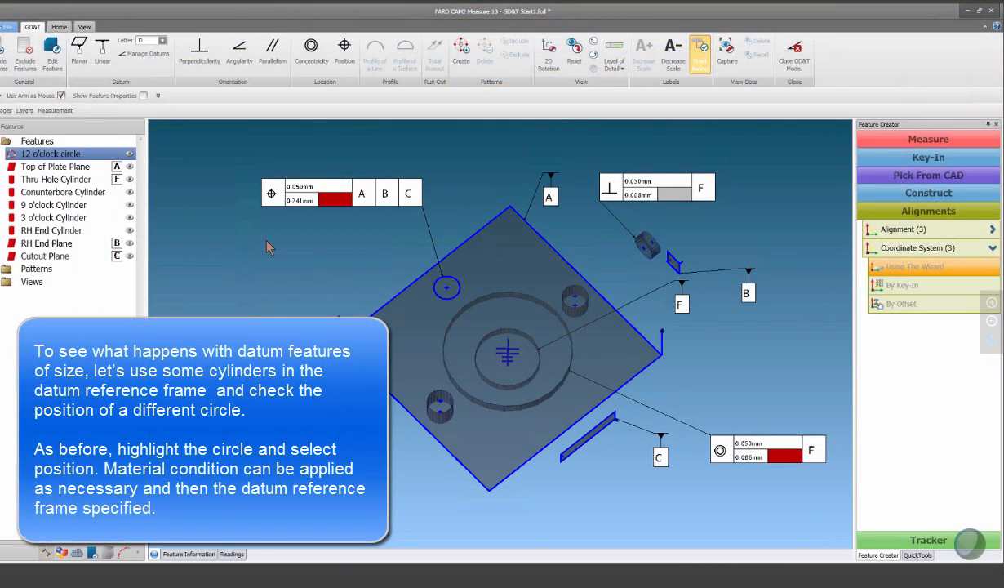
Assign linear datum D to the 9 o'clock Cylinder and linear datum E to the 3 o'clock Cylinder
{"action": "left_click", "coordinate": [72, 209]}
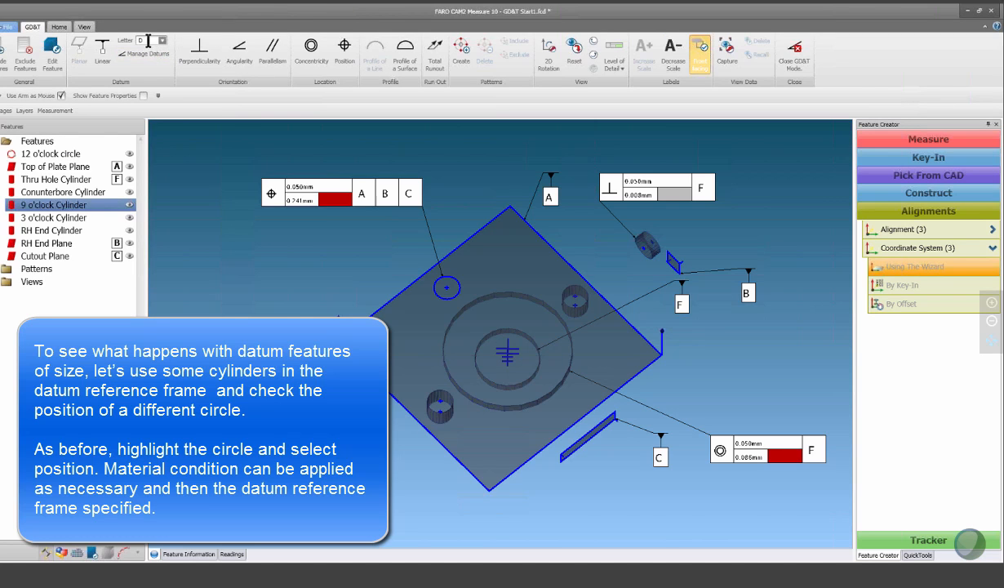
{"action": "left_click", "coordinate": [104, 51]}
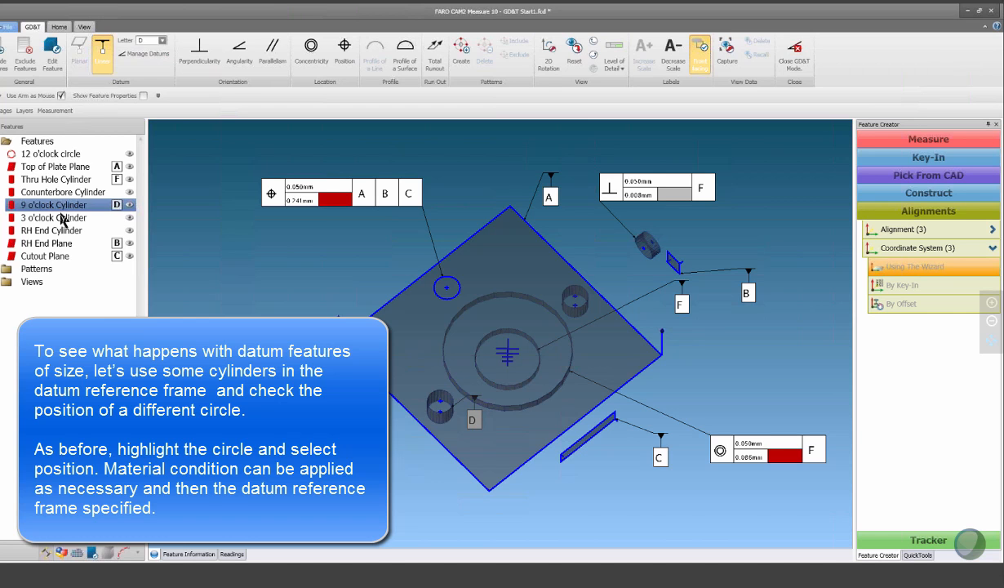
{"action": "left_click", "coordinate": [63, 218]}
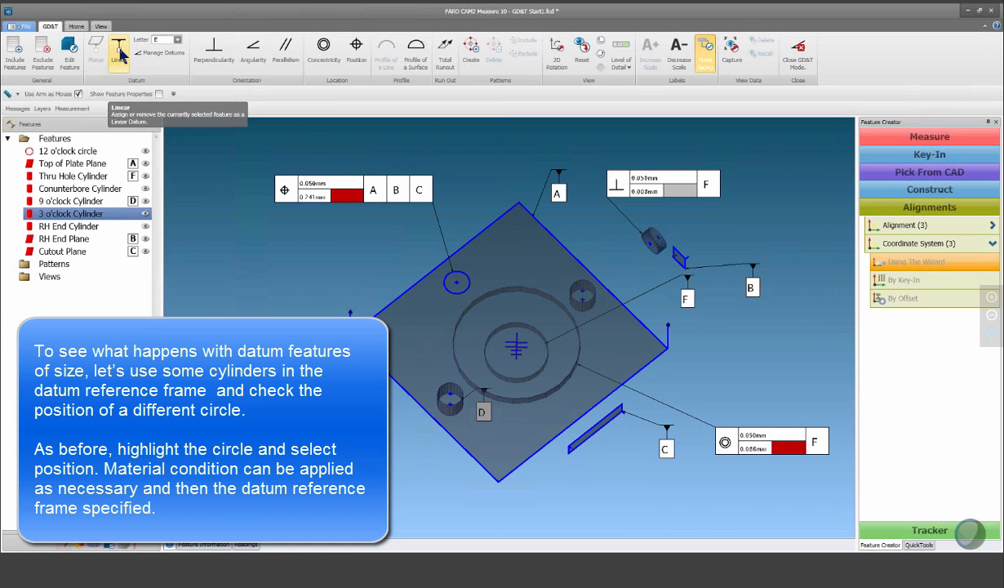
{"action": "left_click", "coordinate": [120, 51]}
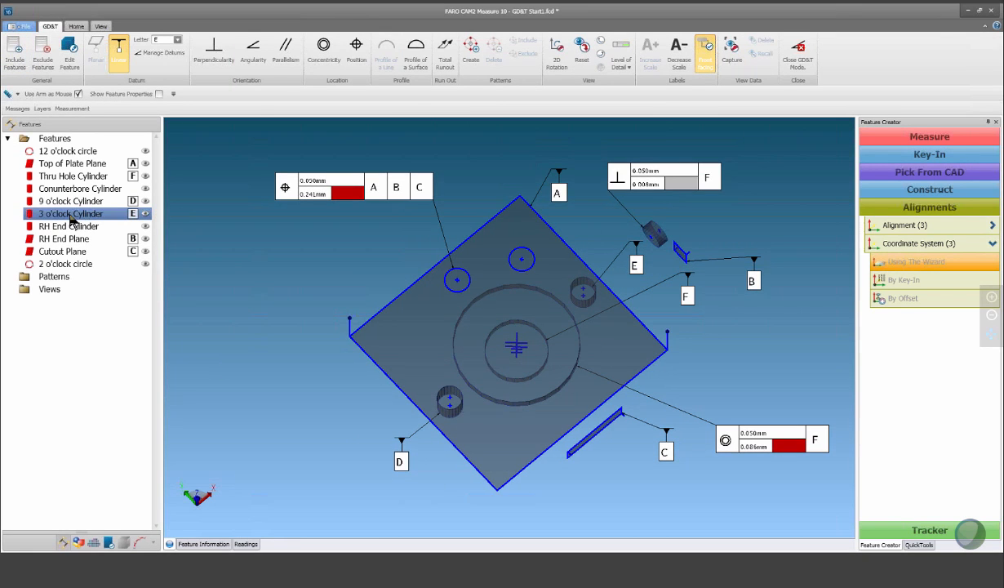
Apply a position tolerance with the MMC modifier and datum A to the 2 o'clock circle, and open its feature information
{"action": "left_click", "coordinate": [65, 264]}
{"action": "left_click", "coordinate": [354, 50]}
{"action": "left_click", "coordinate": [657, 345]}
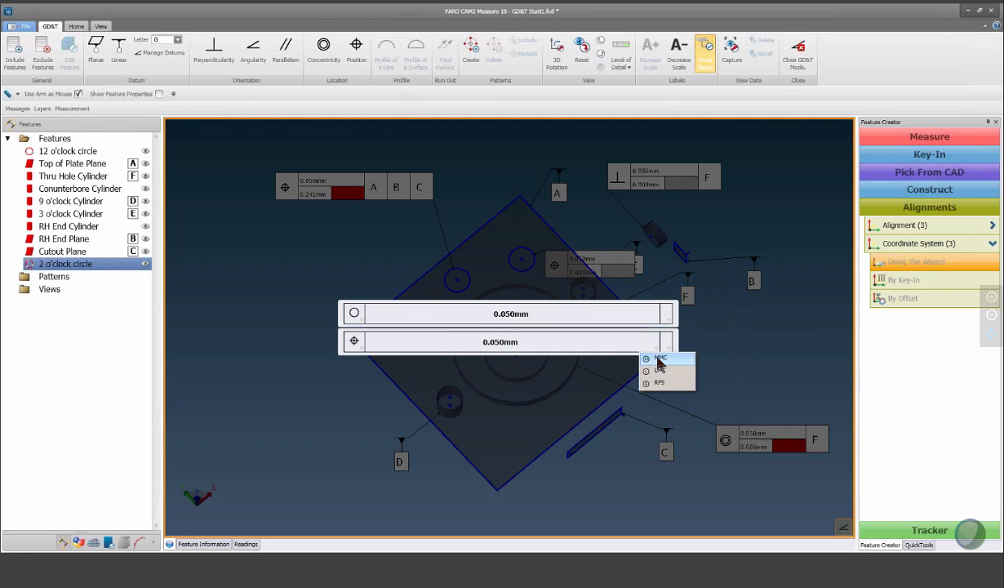
{"action": "left_click", "coordinate": [657, 359]}
{"action": "left_click", "coordinate": [667, 345]}
{"action": "left_click", "coordinate": [678, 383]}
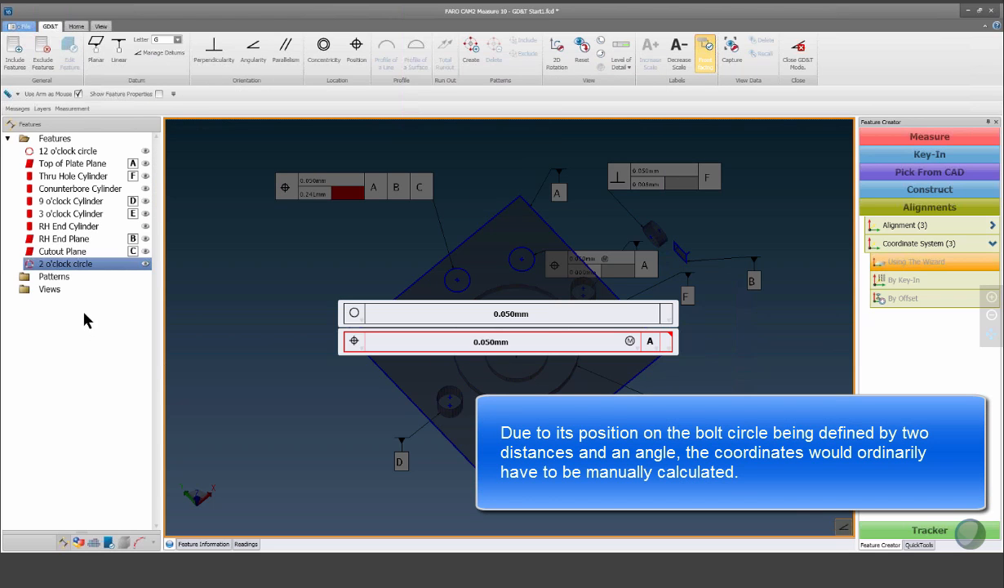
{"action": "left_click", "coordinate": [202, 544]}
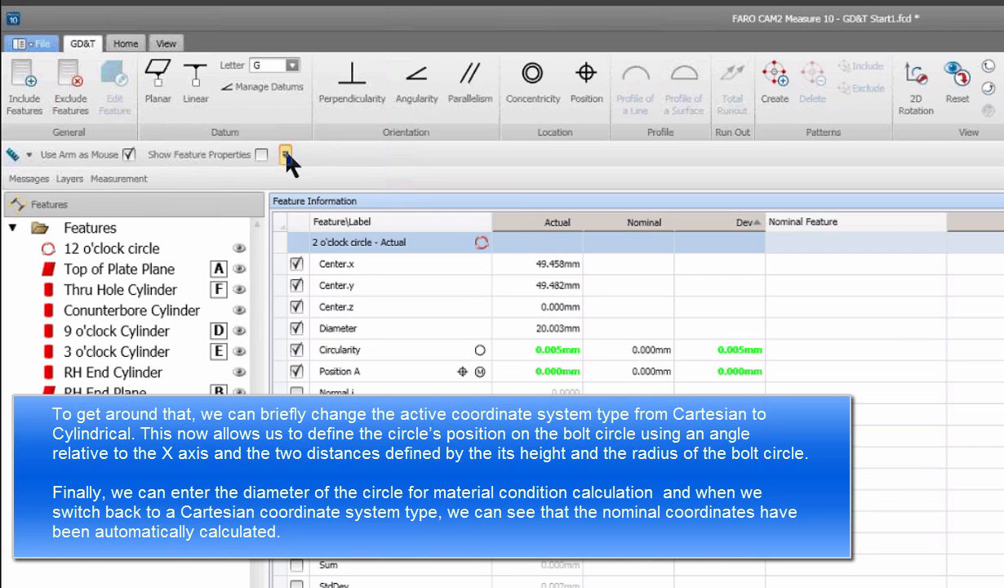
Add Coordinate Format to the quick access commands and switch the coordinate format to Cylindrical
{"action": "left_click", "coordinate": [282, 153]}
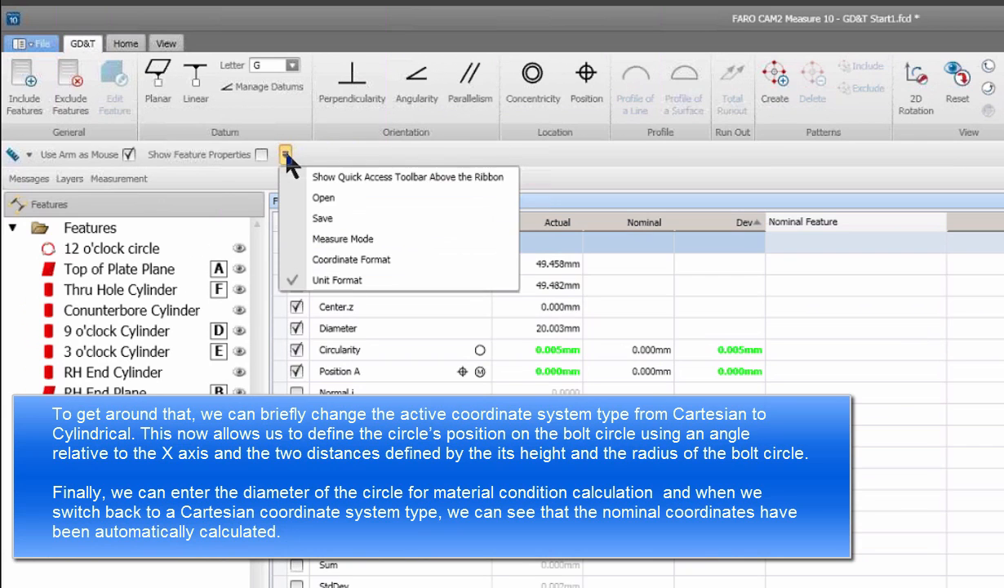
{"action": "left_click", "coordinate": [324, 262]}
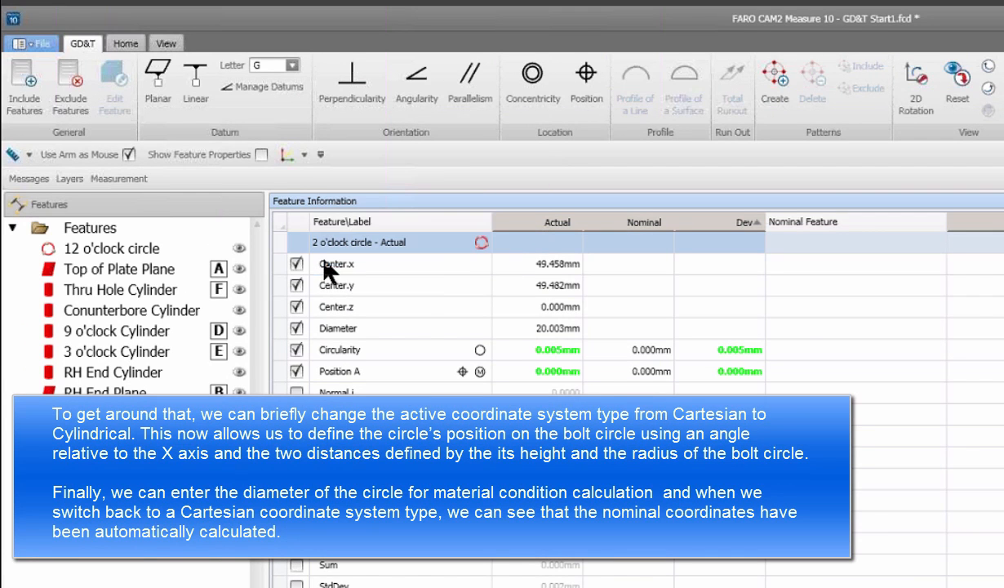
{"action": "left_click", "coordinate": [294, 155]}
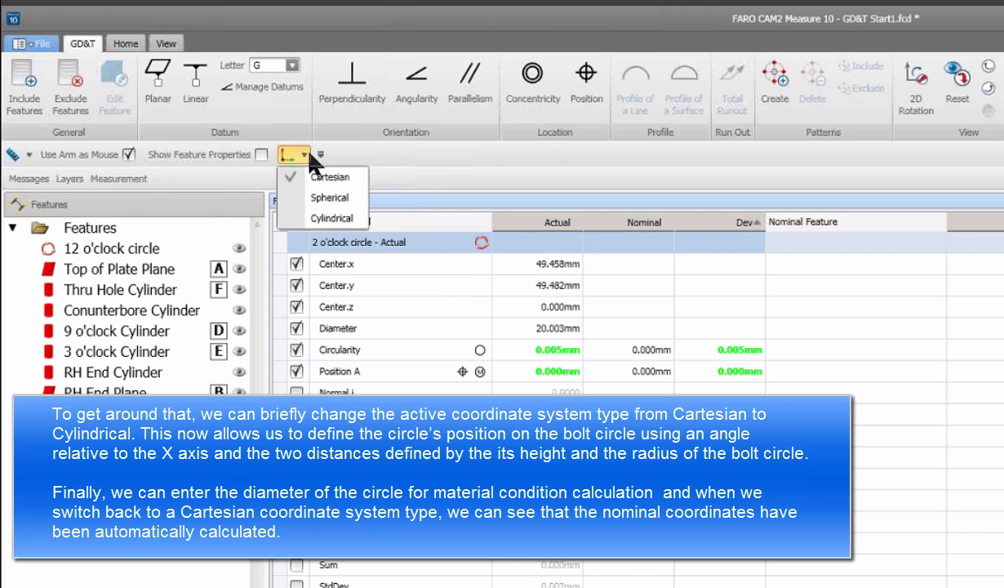
{"action": "left_click", "coordinate": [301, 219]}
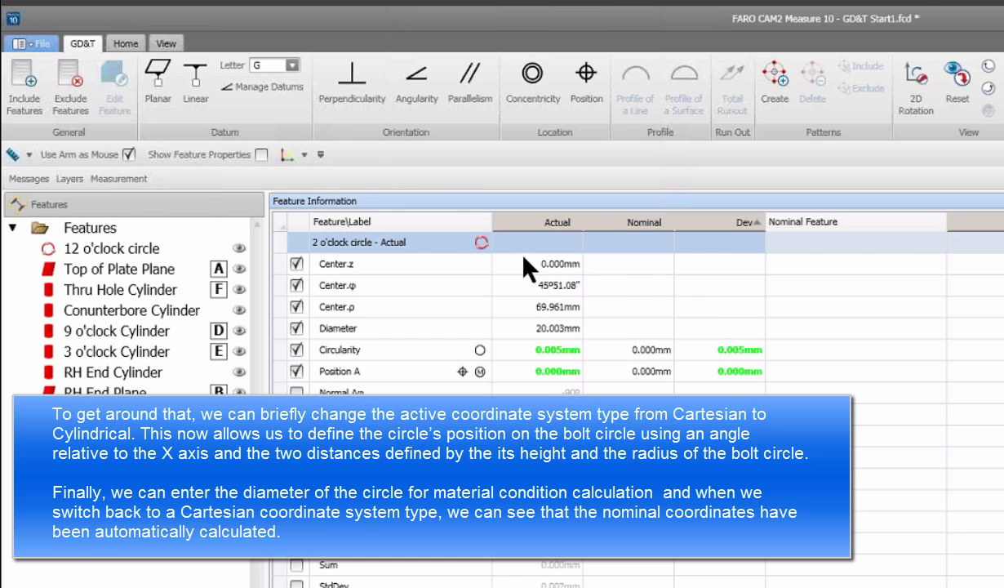
Set the 2 o'clock circle's nominal centre to z 0 mm, angle φ 45° and radius ρ 70 mm
{"action": "left_click", "coordinate": [644, 266]}
{"action": "type", "text": "0"}
{"action": "key", "text": "Return"}
{"action": "left_click", "coordinate": [644, 282]}
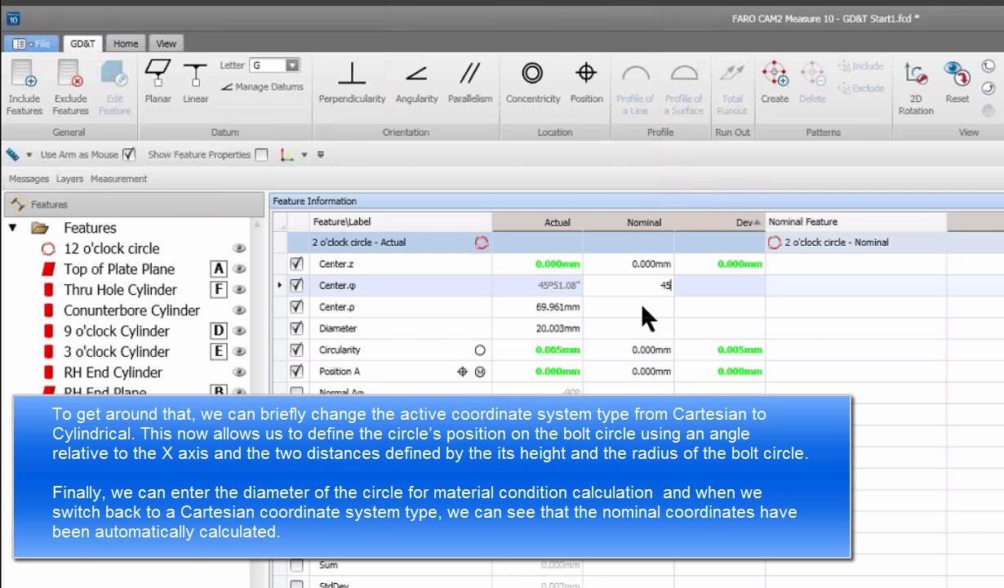
{"action": "type", "text": "°"}
{"action": "key", "text": "Return"}
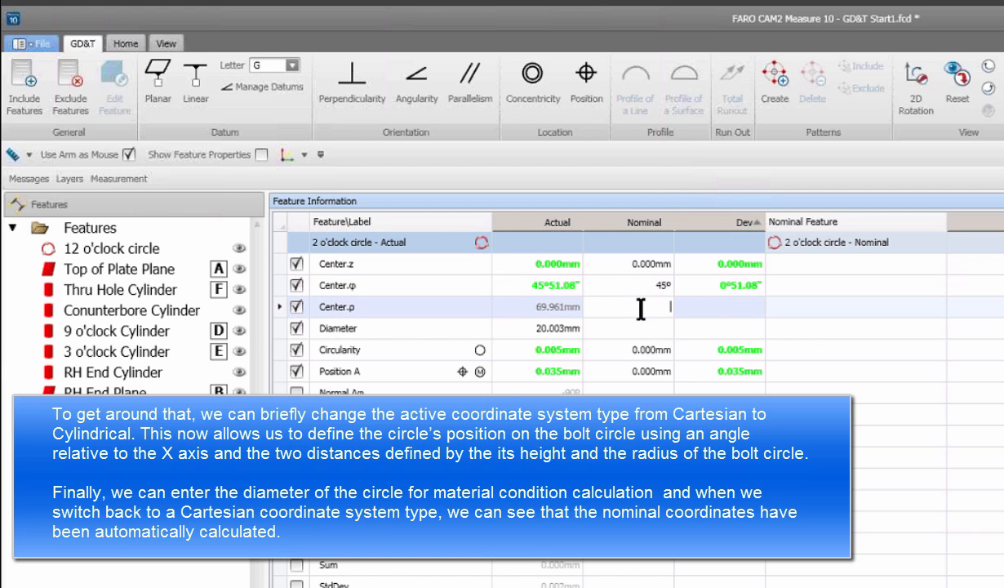
{"action": "type", "text": "70"}
{"action": "key", "text": "Return"}
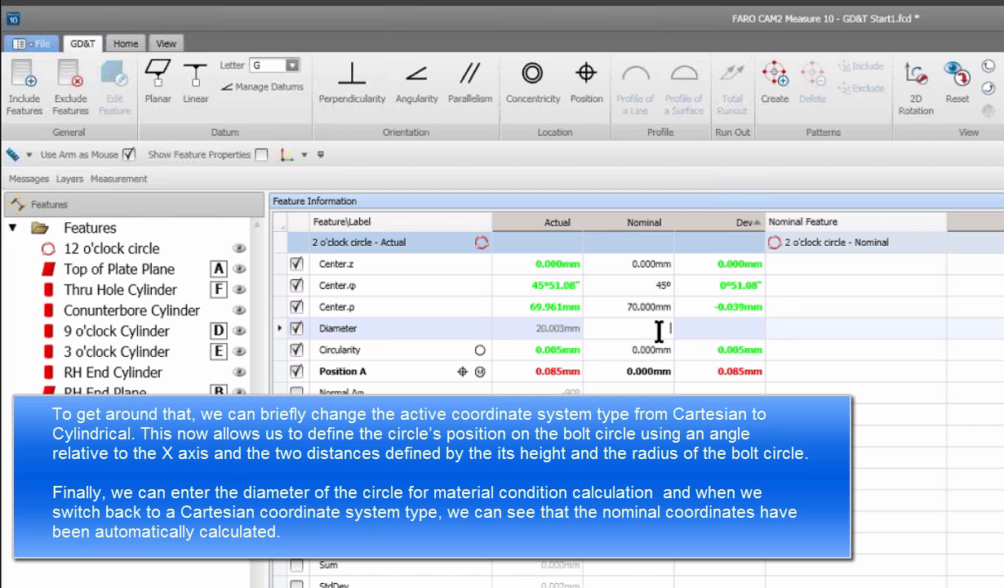
Set the 2 o'clock circle's nominal diameter to 20 mm and switch the coordinate format back to Cartesian
{"action": "type", "text": "20"}
{"action": "key", "text": "Return"}
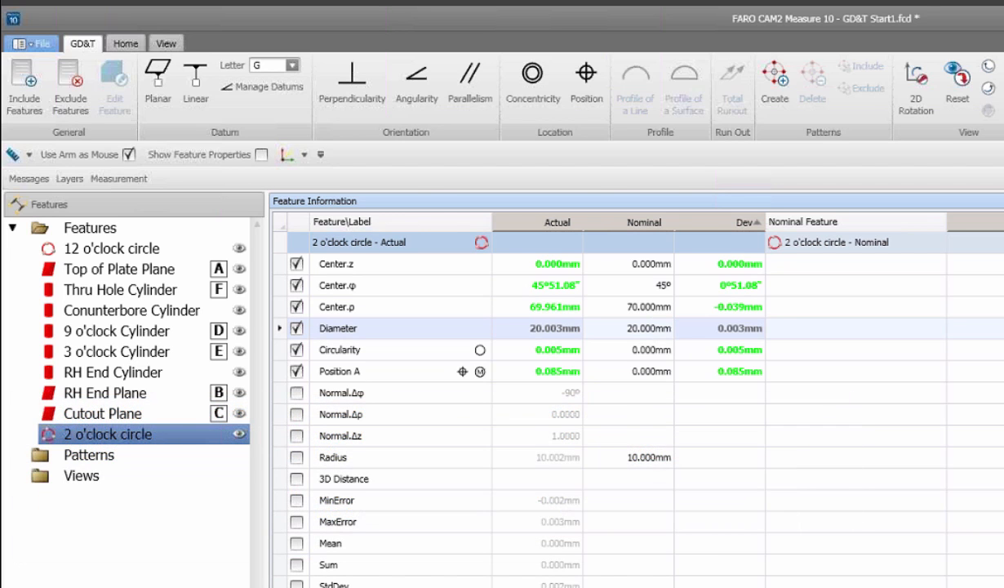
{"action": "left_click", "coordinate": [301, 155]}
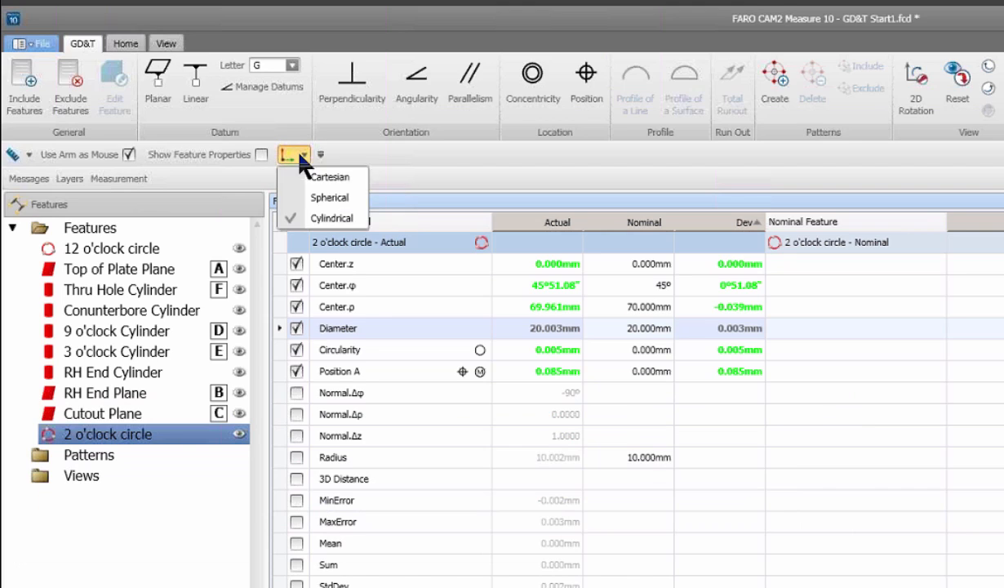
{"action": "left_click", "coordinate": [327, 173]}
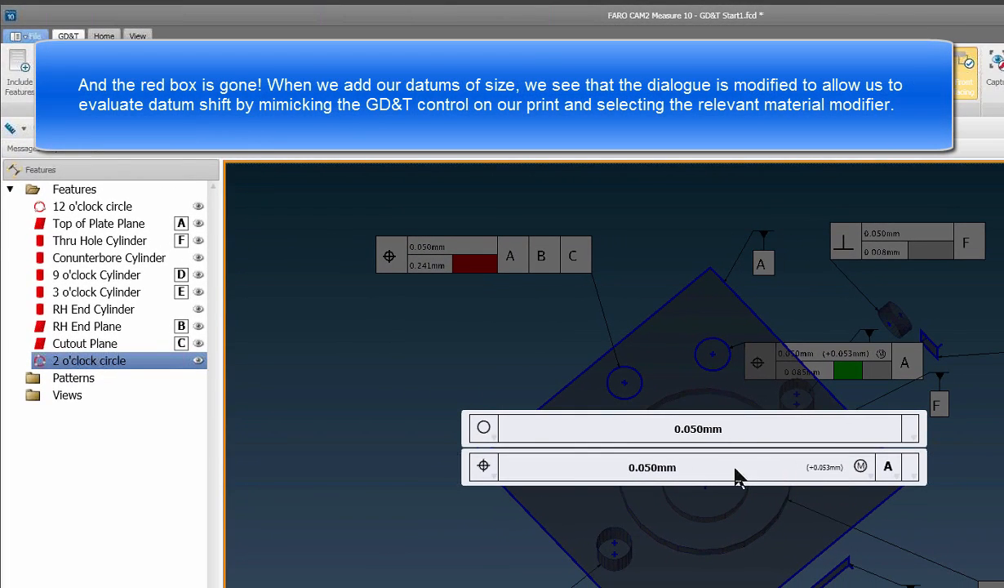
Add datums D and E, each with the MMC modifier, after datum A in the 2 o'clock circle's position tolerance
{"action": "left_click", "coordinate": [915, 471]}
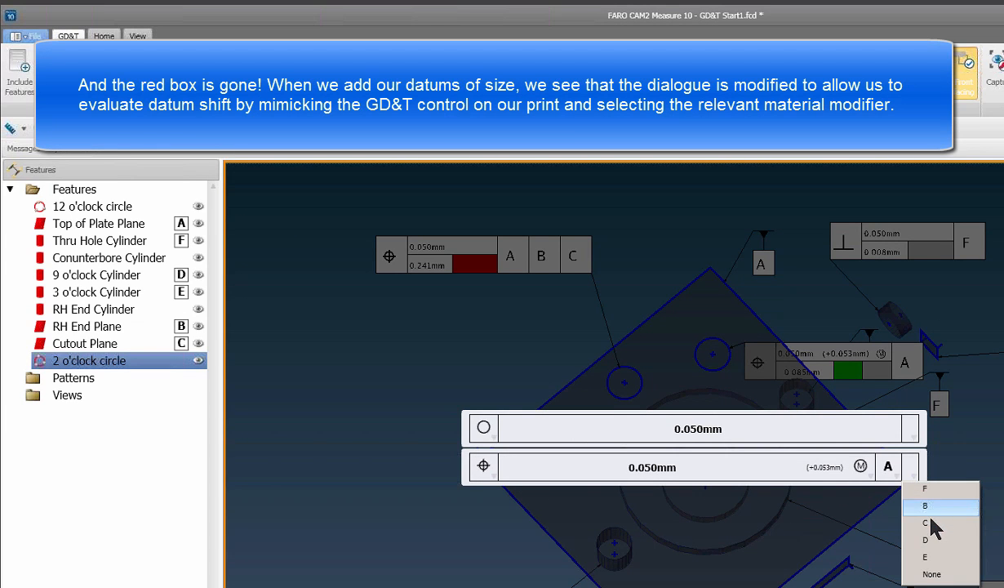
{"action": "left_click", "coordinate": [934, 551]}
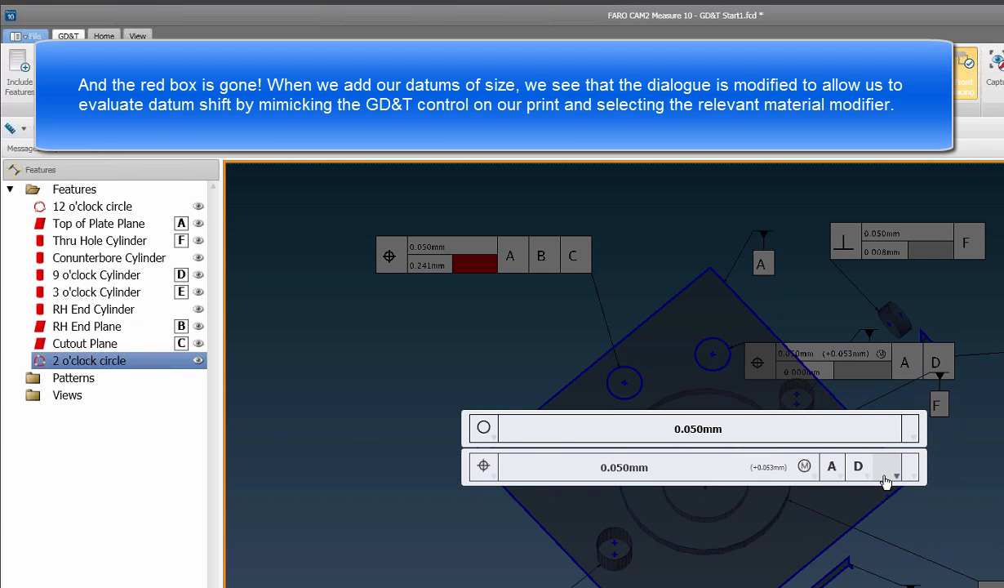
{"action": "left_click", "coordinate": [894, 475]}
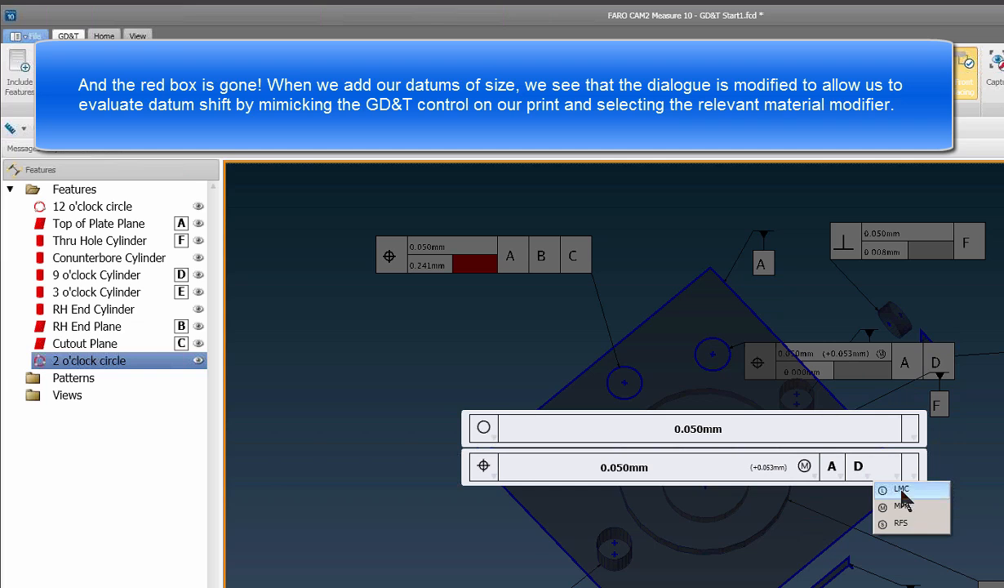
{"action": "left_click", "coordinate": [900, 505]}
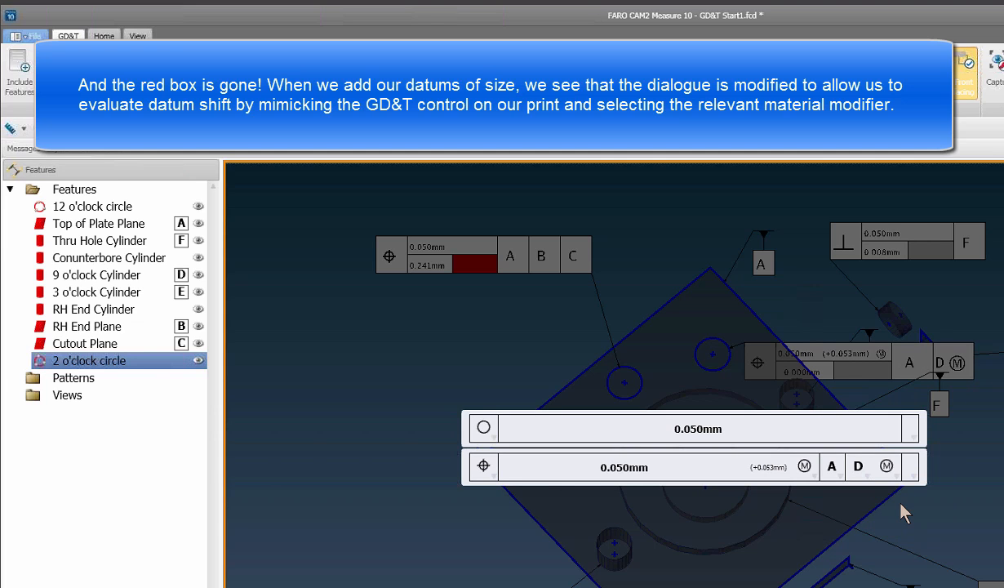
{"action": "left_click", "coordinate": [910, 466]}
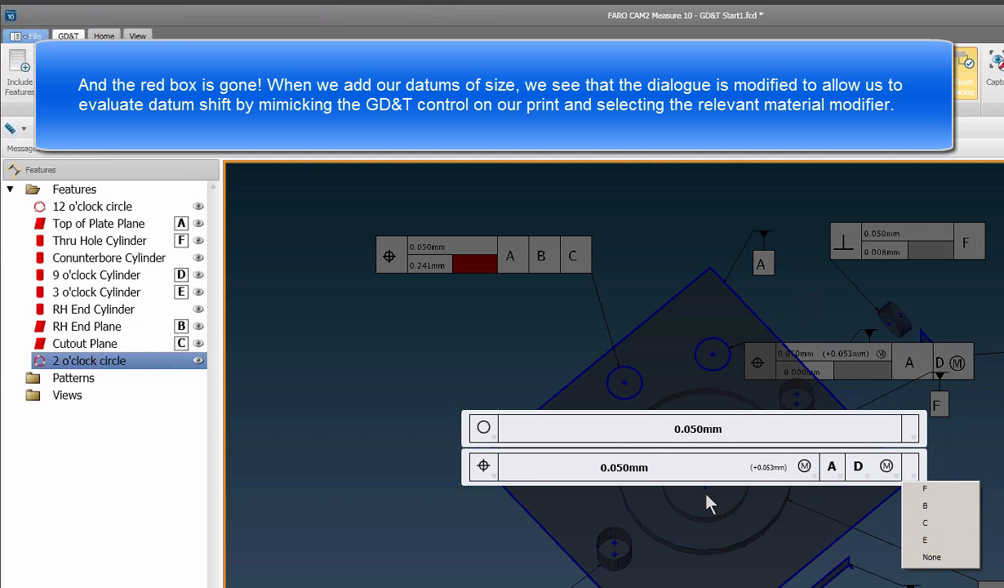
{"action": "left_click", "coordinate": [926, 540]}
{"action": "left_click", "coordinate": [913, 468]}
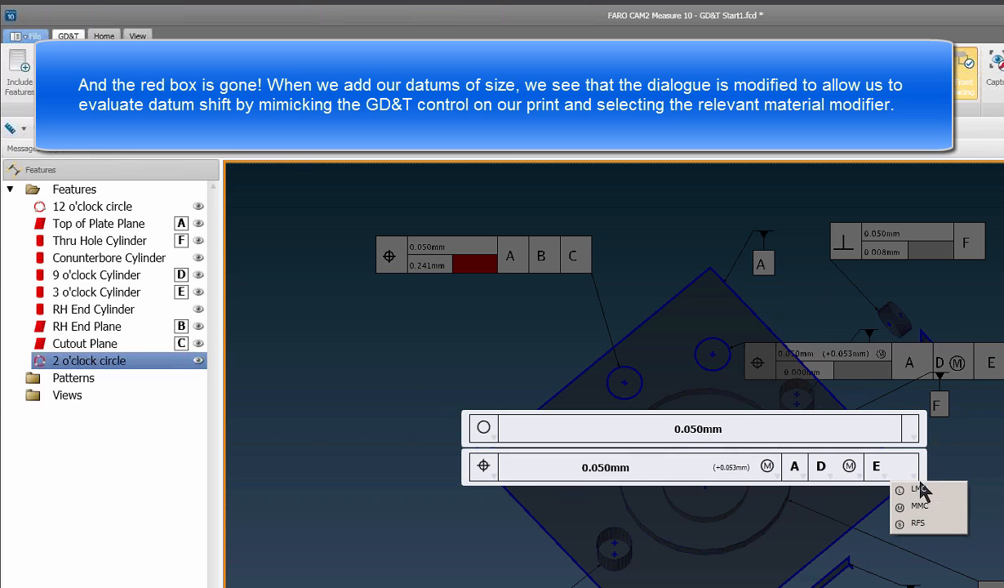
{"action": "left_click", "coordinate": [914, 505]}
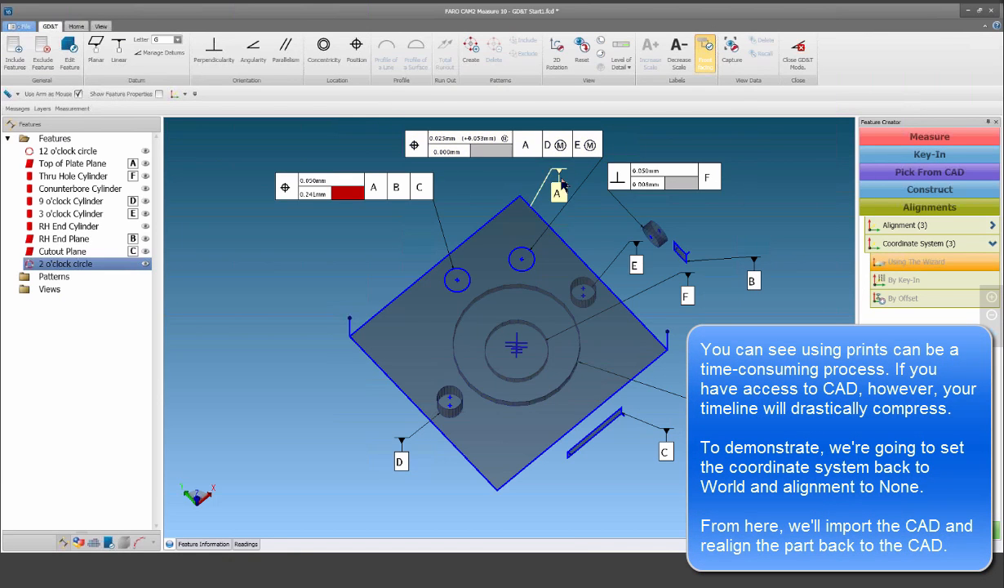
Reposition the datum A label and the 12 o'clock circle's position tolerance label around the plate
{"action": "left_click_drag", "start_coordinate": [557, 192], "coordinate": [470, 209]}
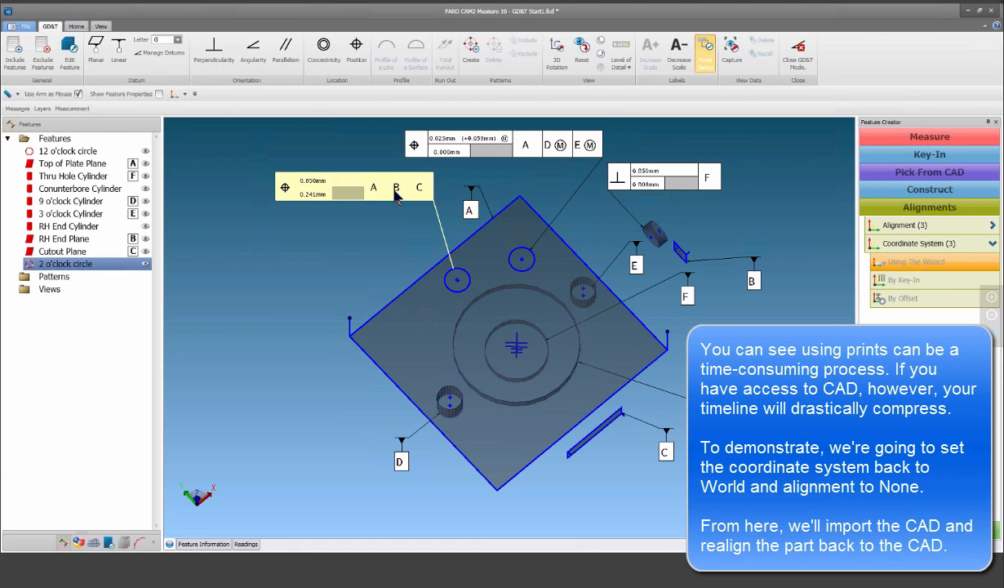
{"action": "left_click_drag", "start_coordinate": [396, 189], "coordinate": [348, 207]}
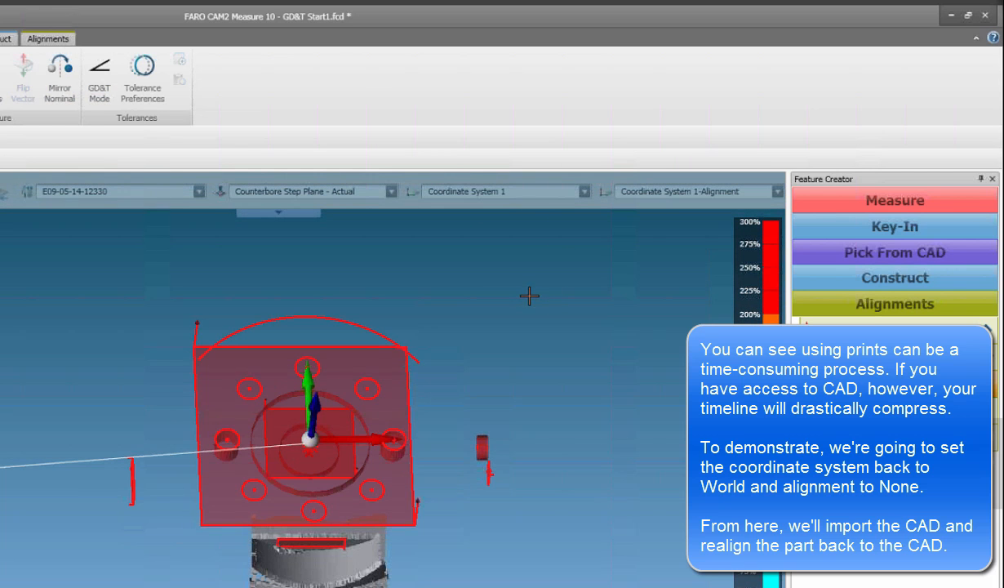
Set the active coordinate system to World and the active alignment to None
{"action": "middle_click_drag", "start_coordinate": [529, 295], "coordinate": [498, 492]}
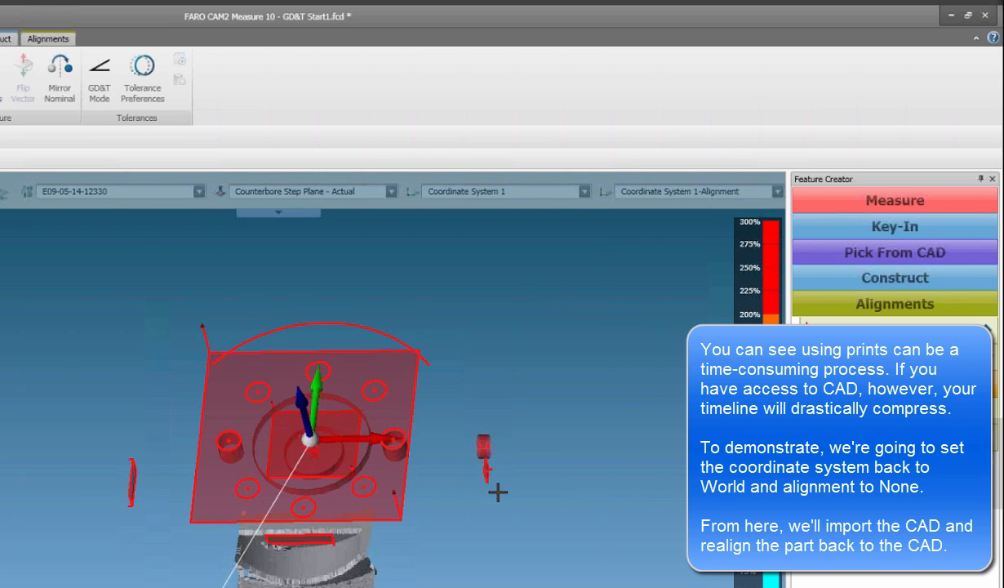
{"action": "left_click", "coordinate": [583, 193]}
{"action": "left_click", "coordinate": [436, 207]}
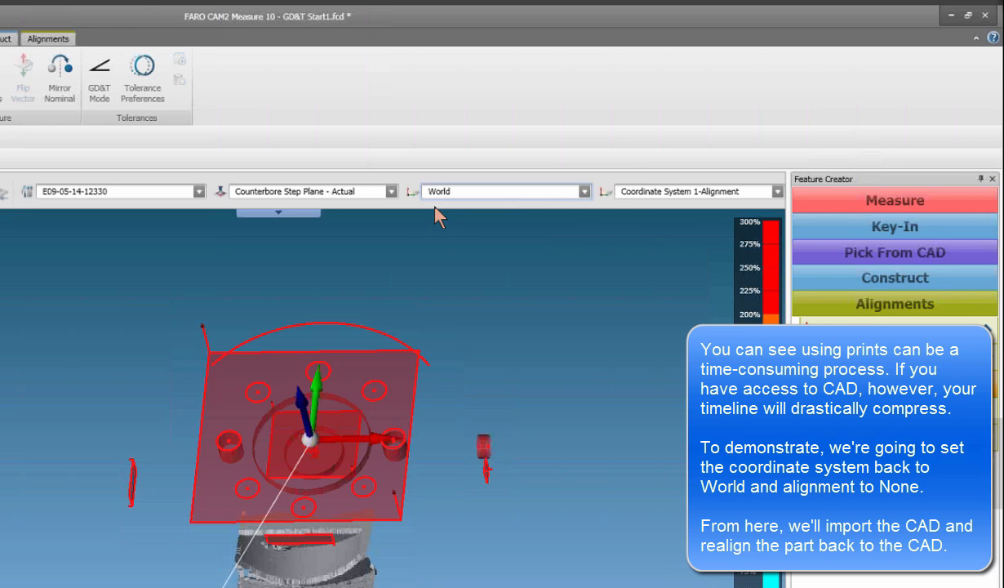
{"action": "left_click", "coordinate": [776, 191]}
{"action": "left_click", "coordinate": [663, 190]}
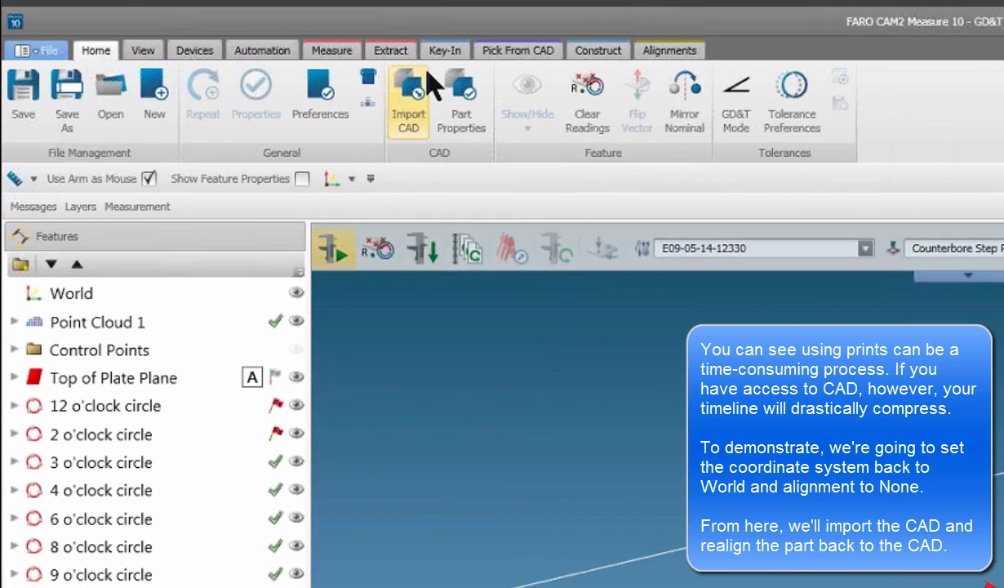
Import the CAD file Demo Part Q.x_t from the CAM2 M10 Training Files folder
{"action": "left_click", "coordinate": [310, 70]}
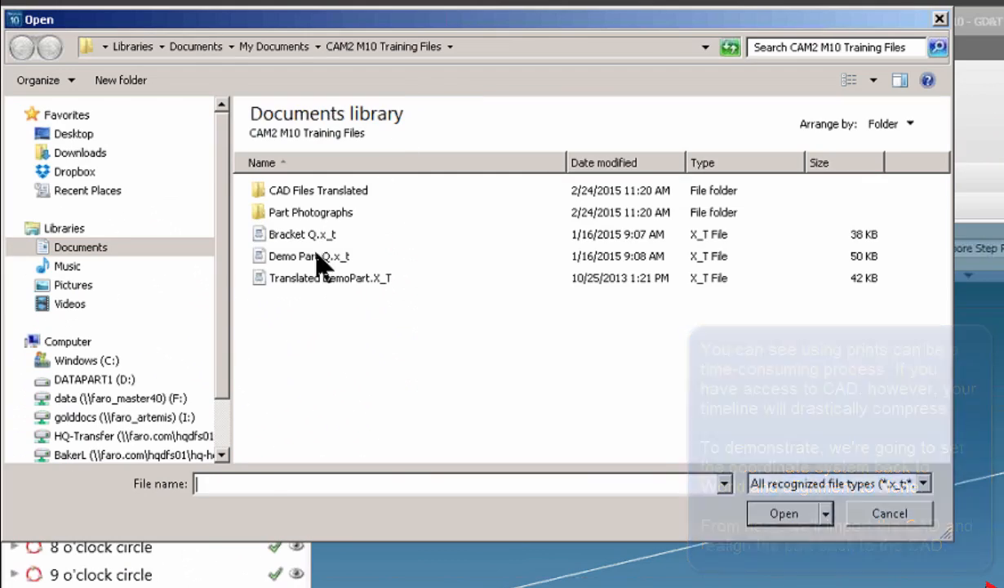
{"action": "left_click", "coordinate": [318, 258]}
{"action": "left_click", "coordinate": [785, 516]}
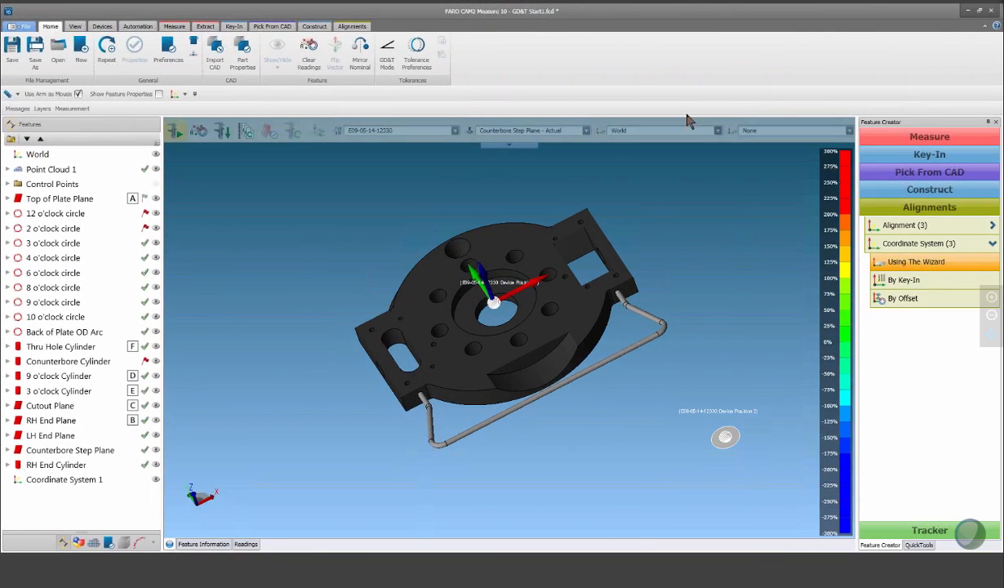
Set the active coordinate system to Coordinate System 1 and the active alignment to Coordinate System 1-Alignment
{"action": "left_click", "coordinate": [717, 132]}
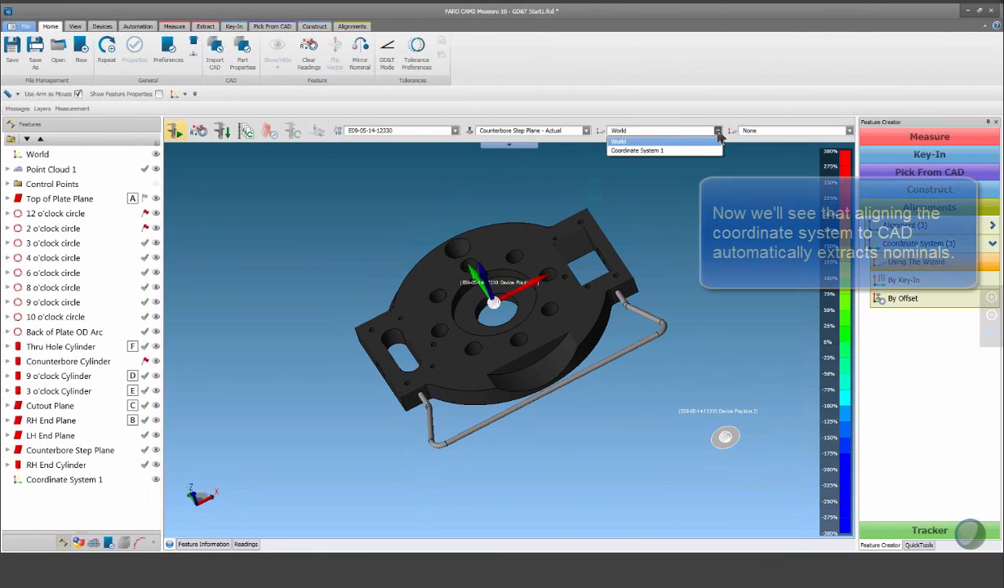
{"action": "left_click", "coordinate": [636, 151]}
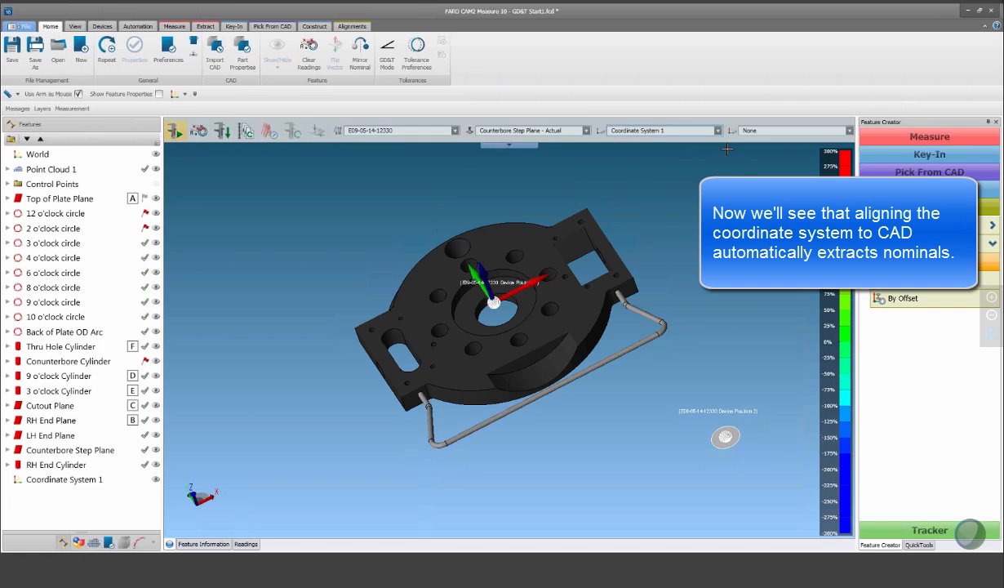
{"action": "left_click", "coordinate": [824, 130]}
{"action": "left_click", "coordinate": [771, 150]}
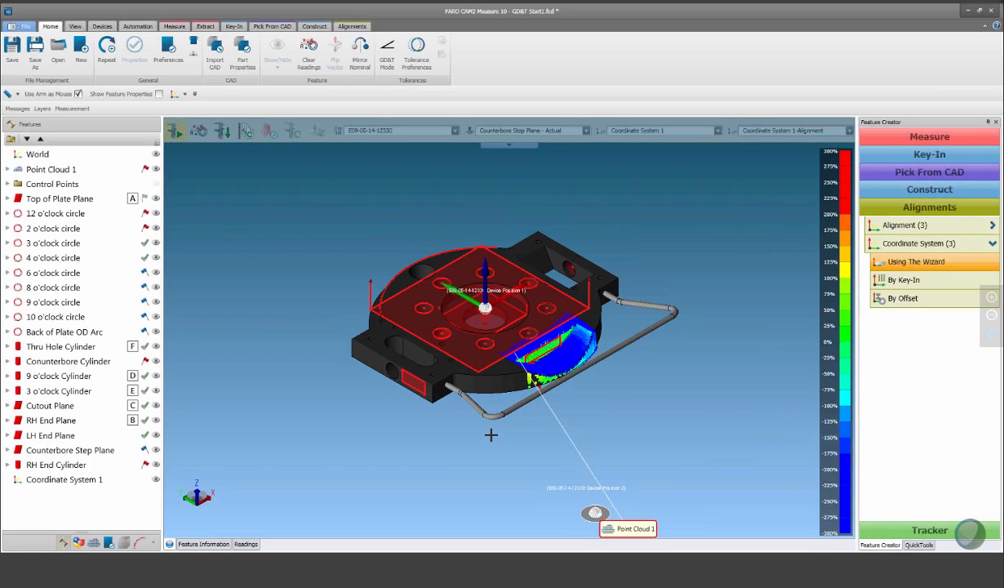
Examine the actual and nominal values of the 4, 6, 8 and 10 o'clock circles and Point Cloud 1, plus the cloud's deviation colours
{"action": "left_click_drag", "start_coordinate": [485, 446], "coordinate": [423, 475]}
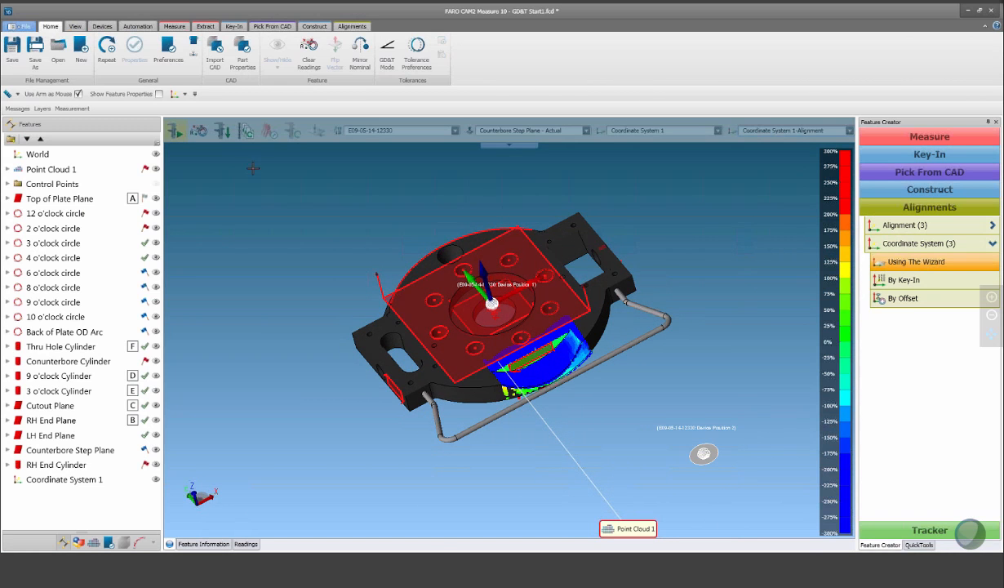
{"action": "double_click", "coordinate": [45, 258]}
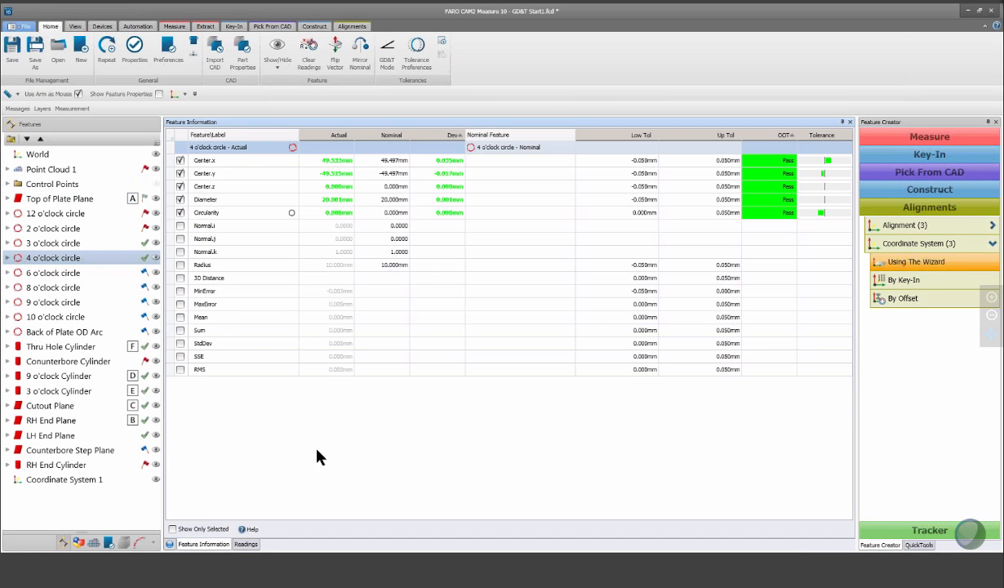
{"action": "left_click", "coordinate": [68, 278]}
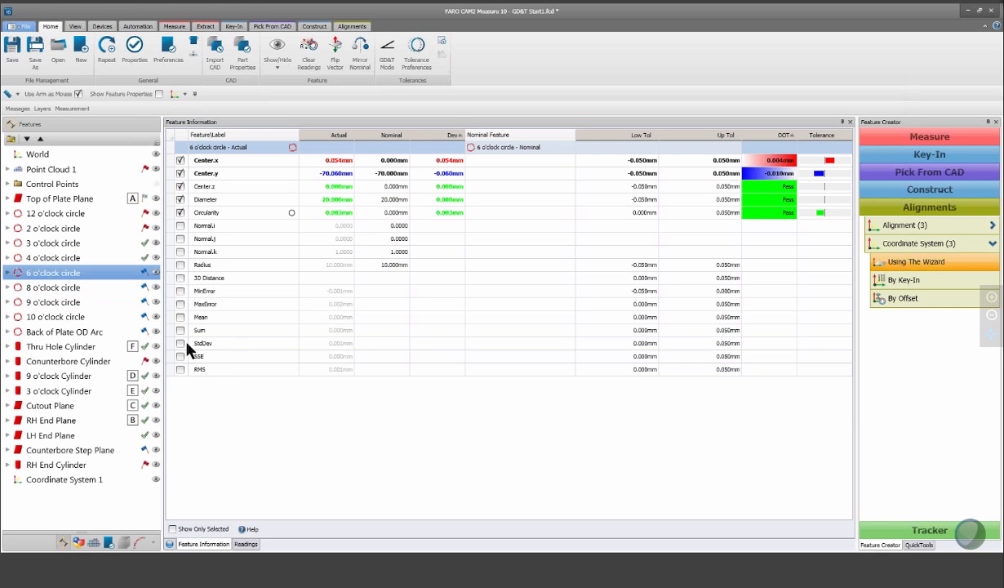
{"action": "left_click", "coordinate": [51, 288]}
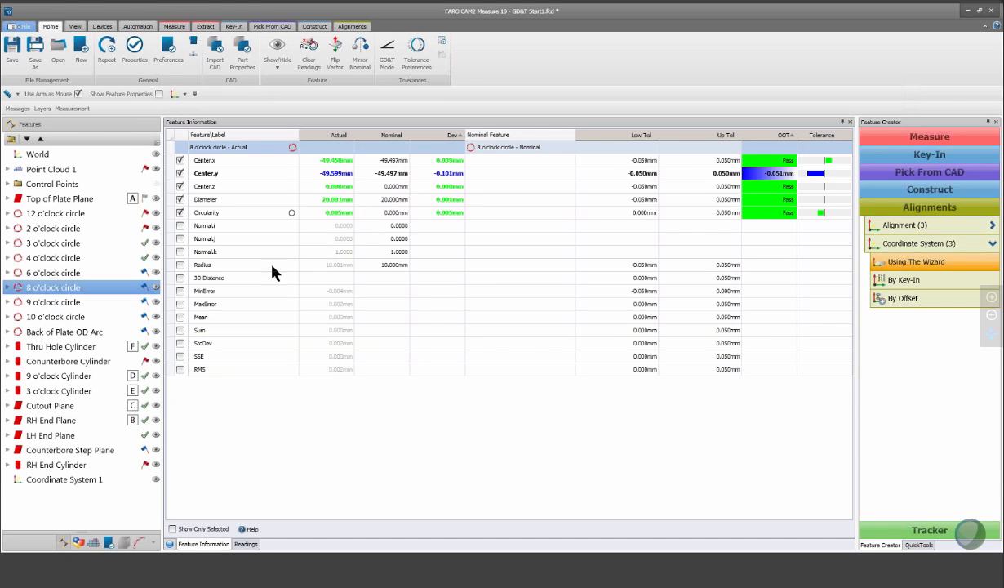
{"action": "left_click", "coordinate": [54, 316]}
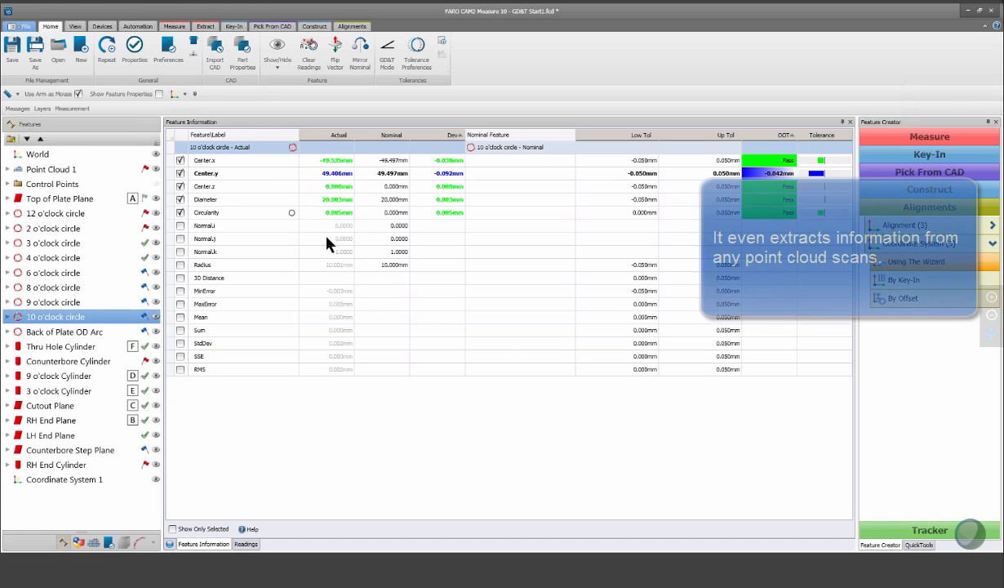
{"action": "left_click", "coordinate": [57, 171]}
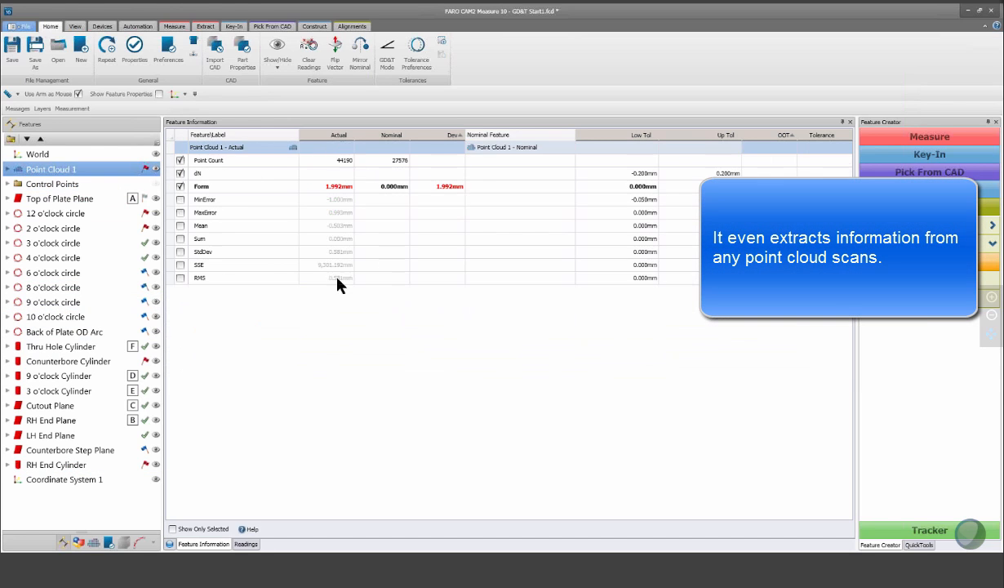
{"action": "left_click", "coordinate": [170, 545]}
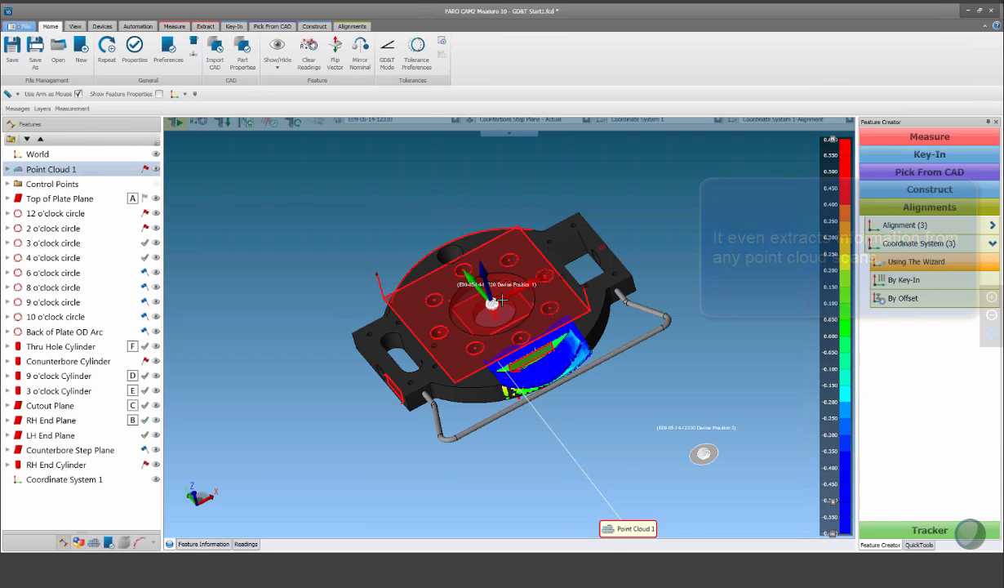
{"action": "scroll", "coordinate": [552, 363], "scroll_direction": "up", "scroll_amount": 8}
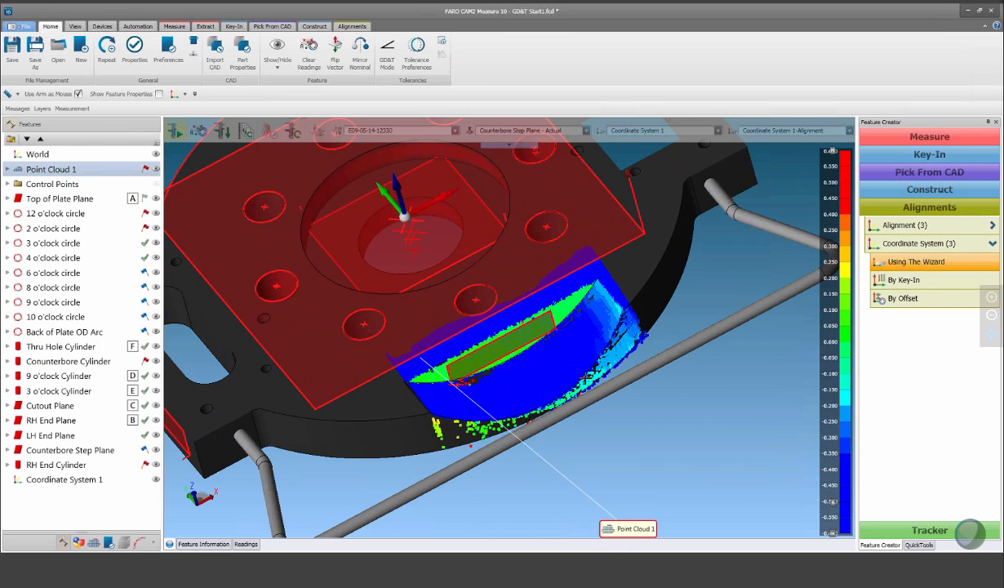
{"action": "scroll", "coordinate": [687, 393], "scroll_direction": "down", "scroll_amount": 5}
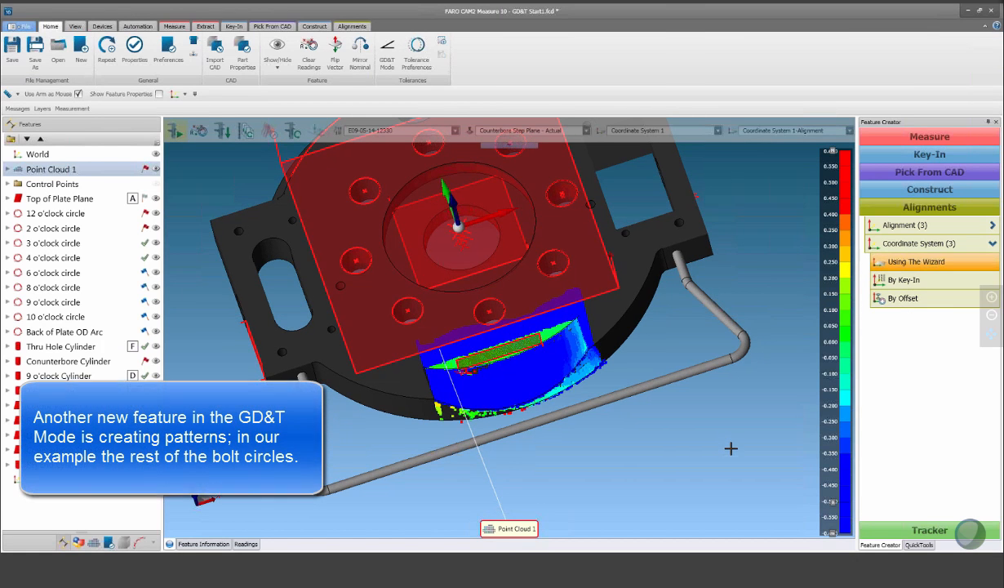
{"action": "middle_click_drag", "start_coordinate": [680, 462], "coordinate": [652, 433]}
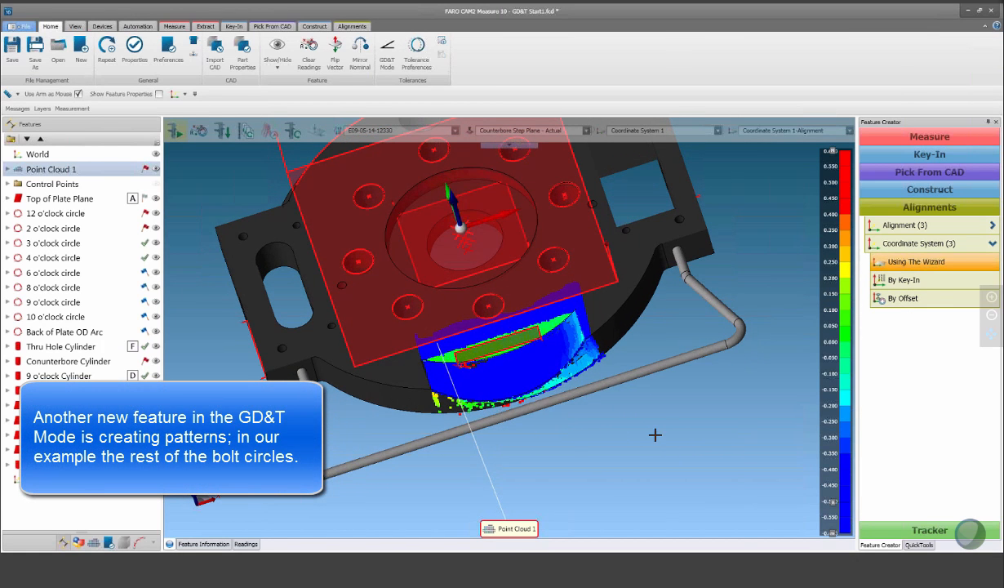
Enter GD&T mode and include the 3, 4, 6, 8, 9 and 10 o'clock circles in its features
{"action": "left_click", "coordinate": [386, 52]}
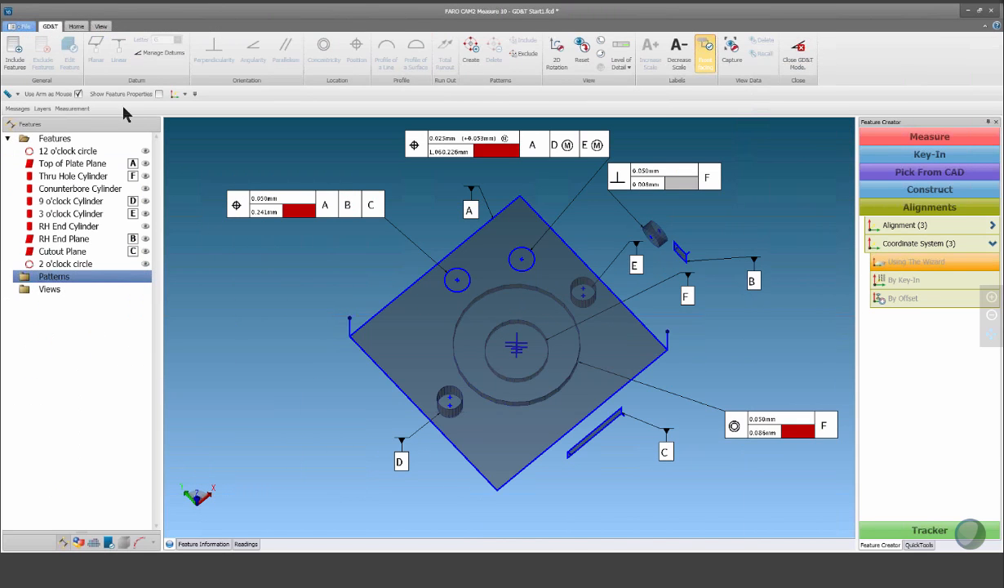
{"action": "left_click", "coordinate": [15, 55]}
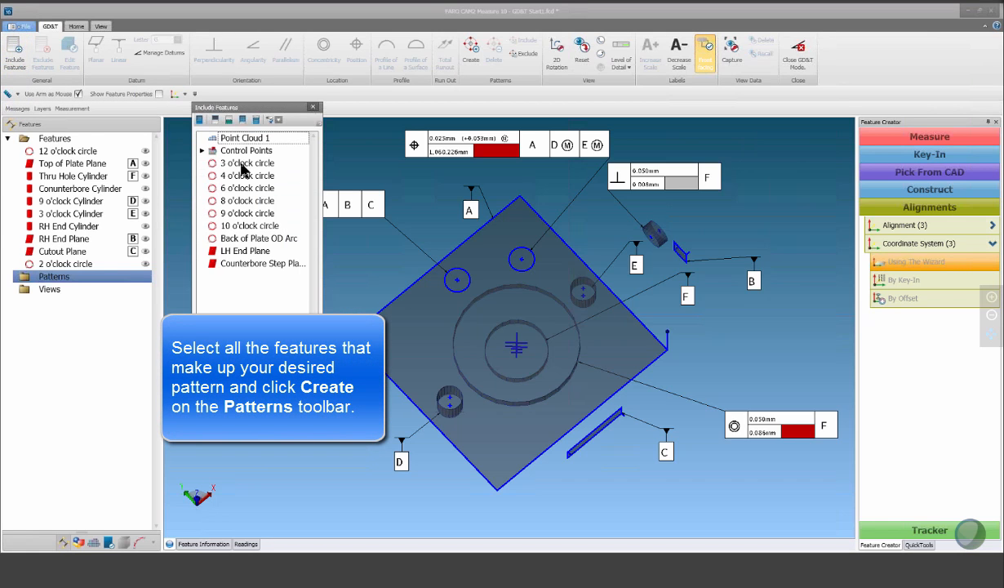
{"action": "left_click", "coordinate": [242, 164]}
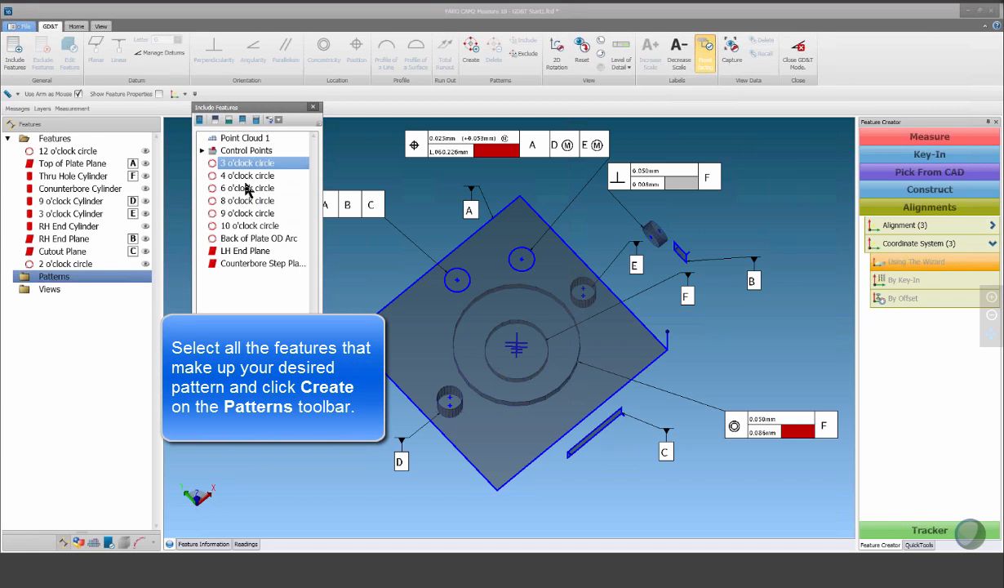
{"action": "left_click", "coordinate": [247, 226], "text": "shift"}
{"action": "key", "text": "Return"}
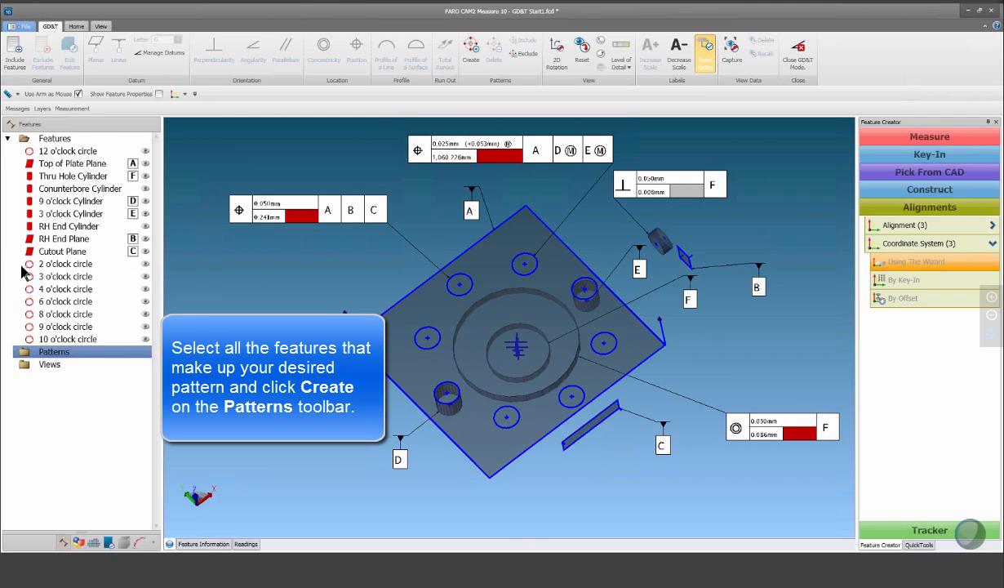
Create a pattern from all eight bolt circles: 2, 3, 4, 6, 8, 9, 10 and 12 o'clock
{"action": "left_click", "coordinate": [49, 264]}
{"action": "left_click", "coordinate": [71, 327], "text": "shift"}
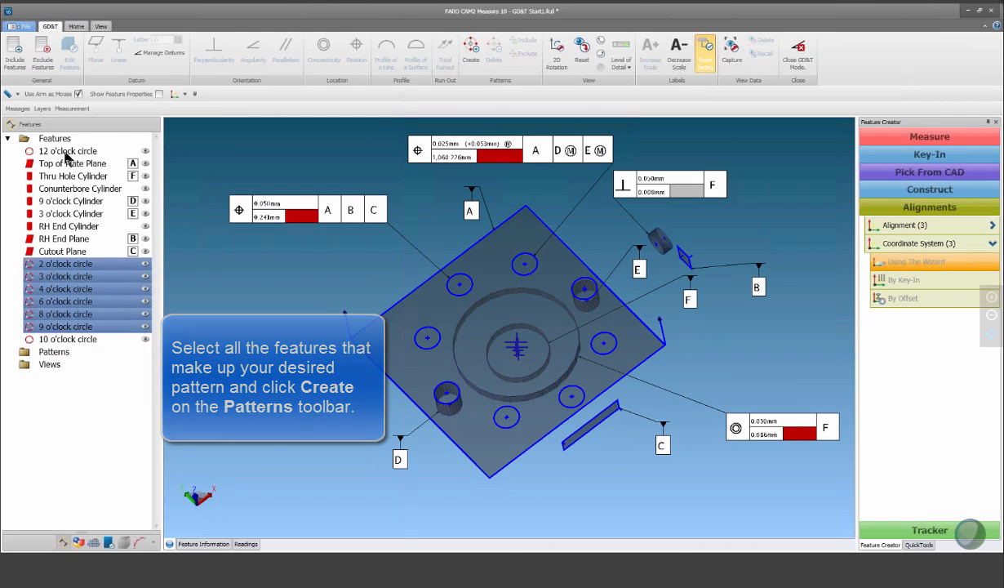
{"action": "left_click", "coordinate": [65, 151], "text": "ctrl"}
{"action": "left_click", "coordinate": [69, 339], "text": "ctrl"}
{"action": "left_click", "coordinate": [470, 53]}
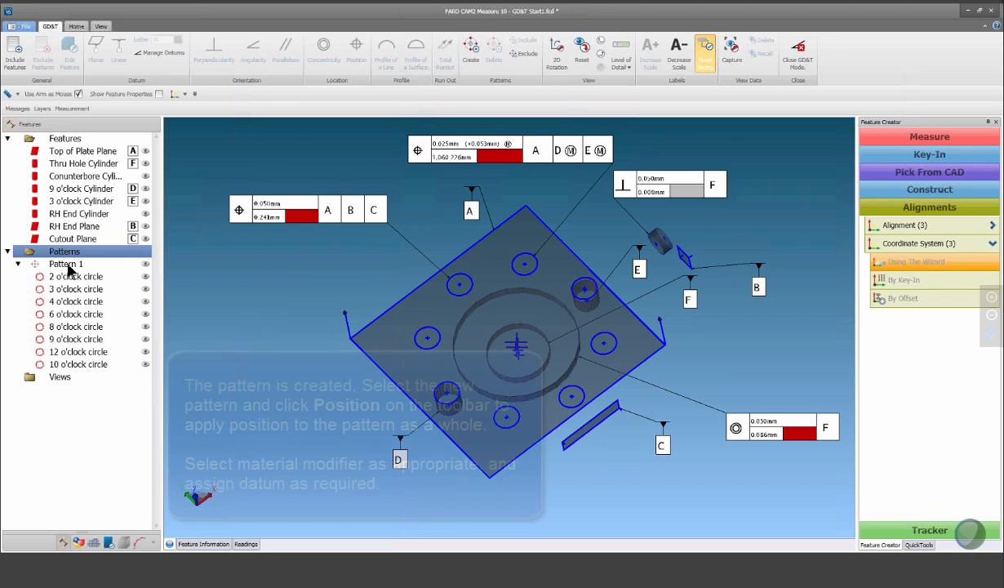
Apply a 0.050 mm position tolerance with MMC to the whole circle pattern, referencing datums A, B and D, with MMC on D
{"action": "left_click", "coordinate": [68, 265]}
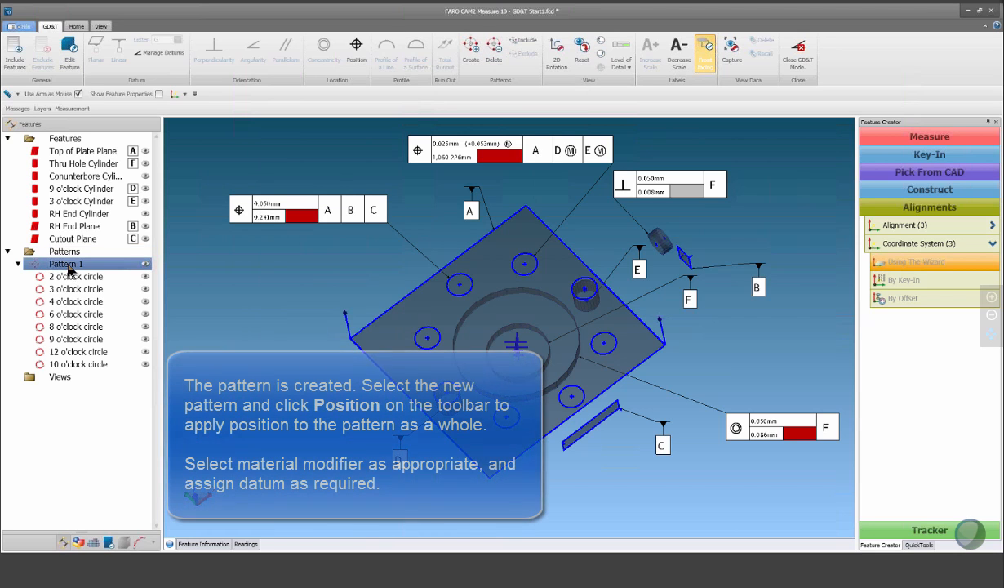
{"action": "left_click", "coordinate": [355, 49]}
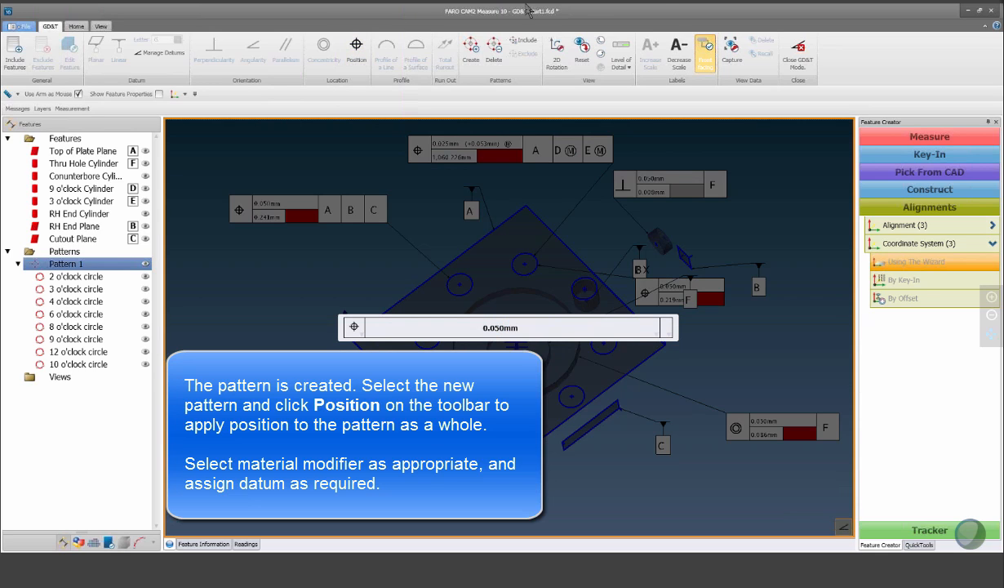
{"action": "left_click", "coordinate": [654, 330]}
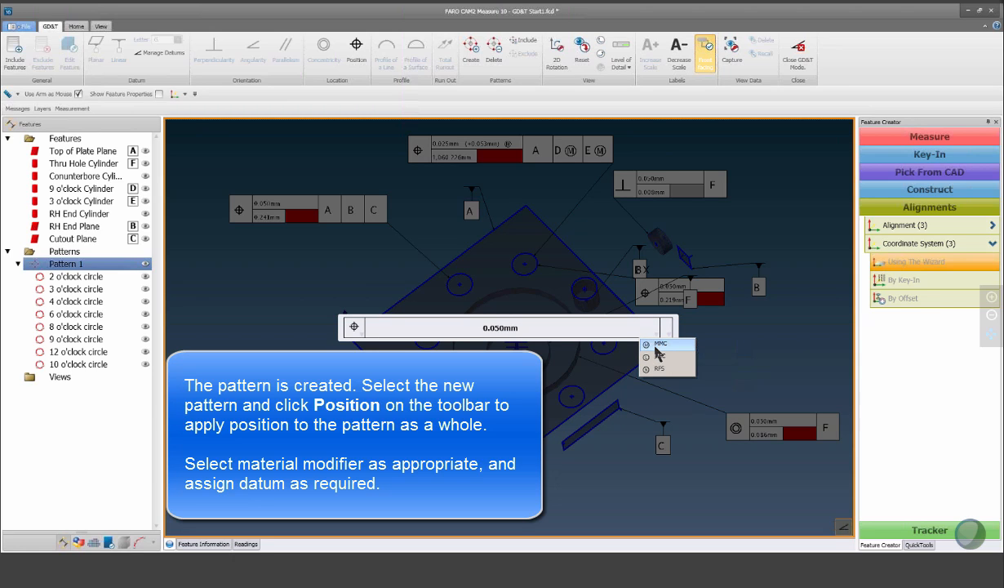
{"action": "left_click", "coordinate": [658, 344]}
{"action": "left_click", "coordinate": [666, 329]}
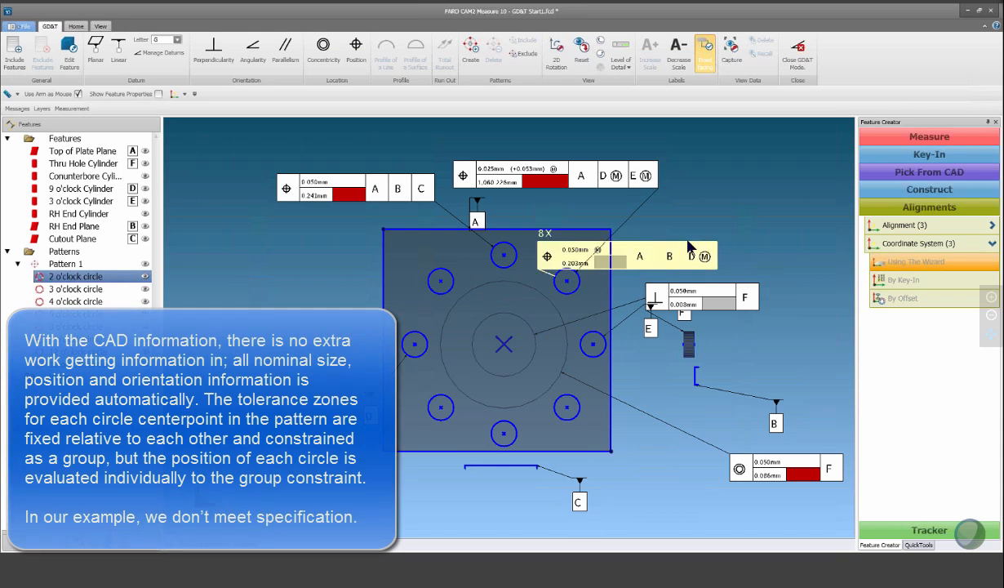
Spread out the position tolerance labels of the pattern, the 2 o'clock circle and the 12 o'clock circle beyond the plate
{"action": "left_click_drag", "start_coordinate": [625, 249], "coordinate": [781, 203]}
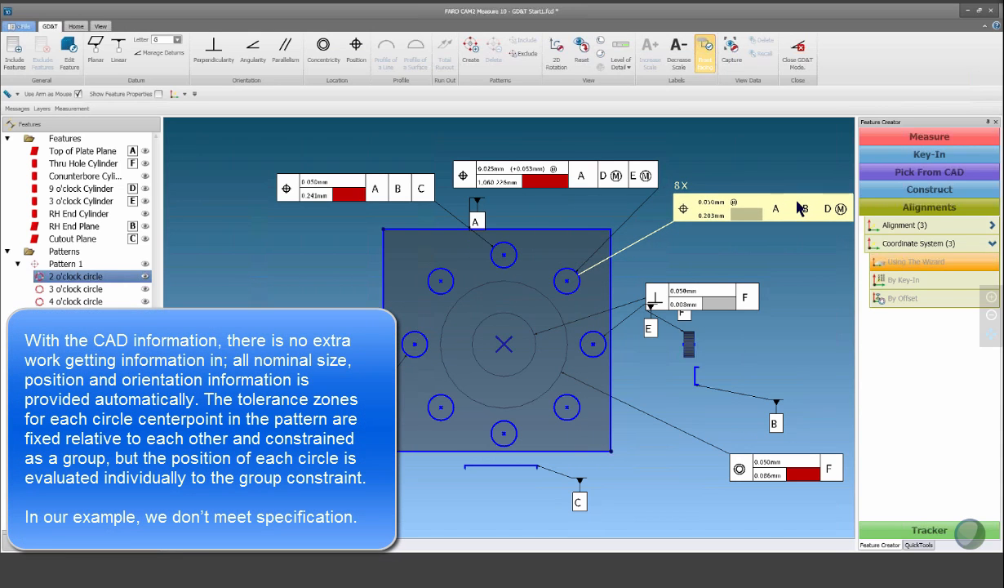
{"action": "left_click_drag", "start_coordinate": [575, 169], "coordinate": [554, 145]}
{"action": "left_click_drag", "start_coordinate": [363, 188], "coordinate": [304, 189]}
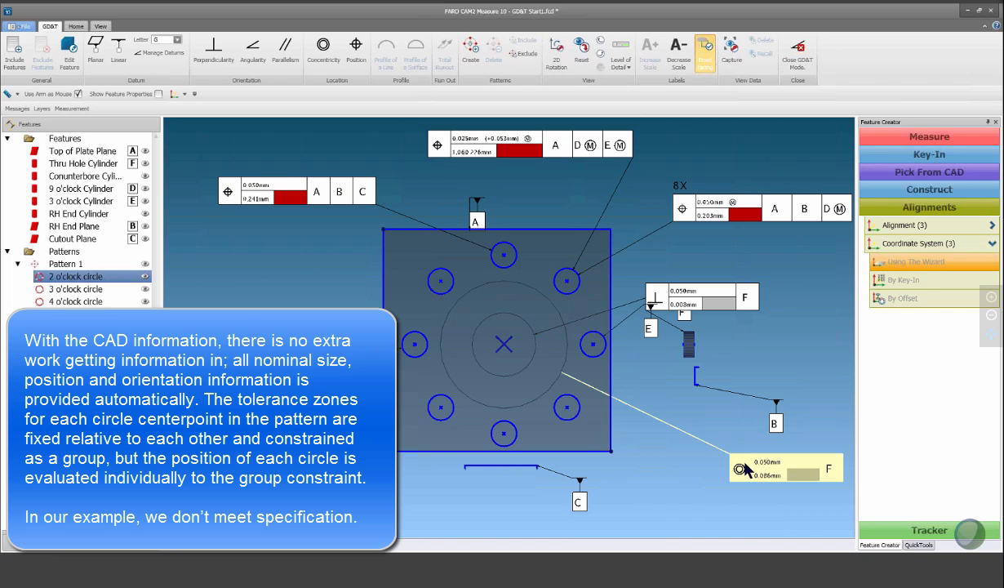
{"action": "scroll", "coordinate": [588, 514], "scroll_direction": "up", "scroll_amount": 5}
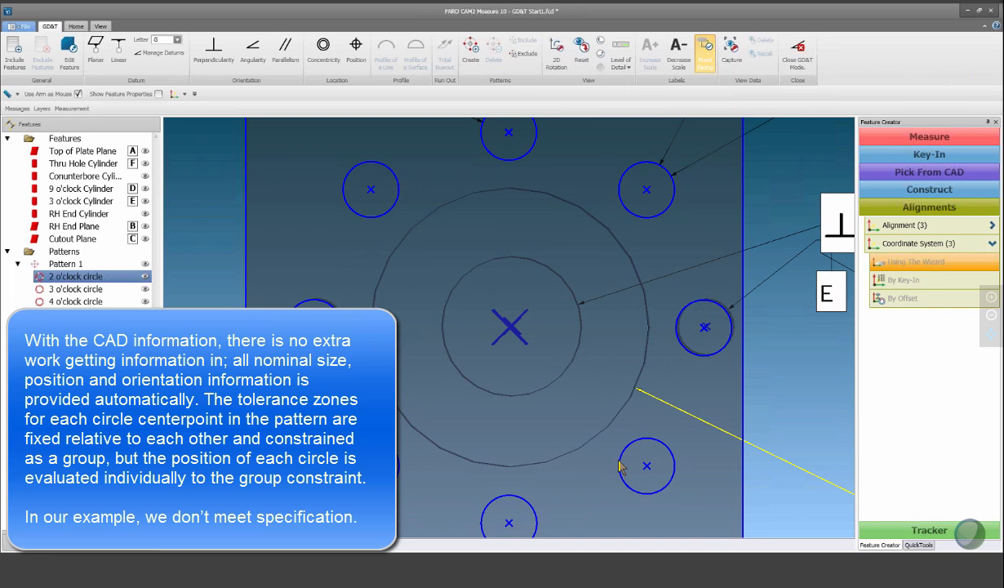
{"action": "scroll", "coordinate": [582, 490], "scroll_direction": "down", "scroll_amount": 5}
{"action": "scroll", "coordinate": [560, 390], "scroll_direction": "up", "scroll_amount": 2}
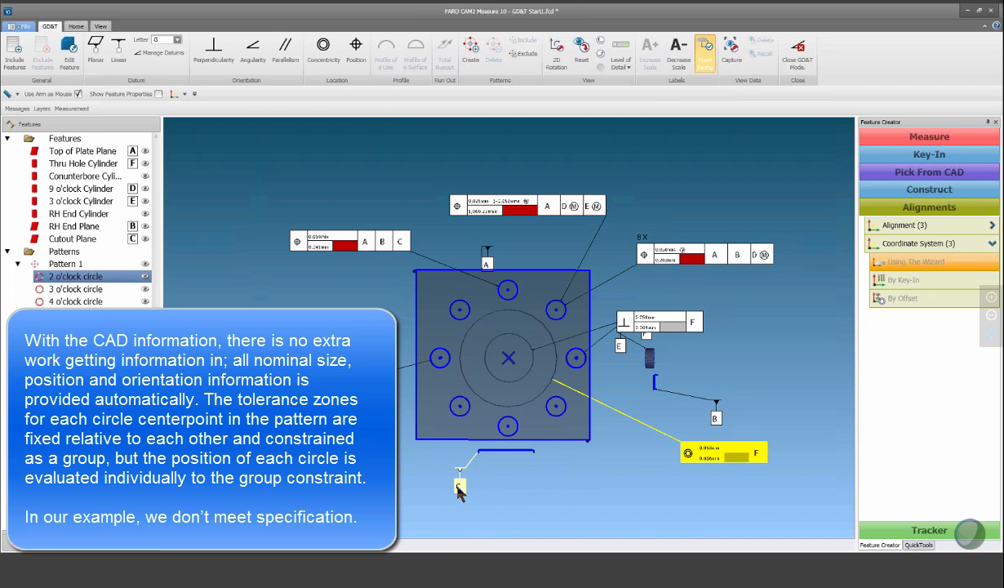
Arrange the concentricity, perpendicularity, position and datum labels around the plate without overlaps, and capture the resulting GD&T view
{"action": "mouse_move", "coordinate": [709, 463]}
{"action": "left_mouse_down"}
{"action": "mouse_move", "coordinate": [658, 488]}
{"action": "mouse_move", "coordinate": [698, 457]}
{"action": "left_mouse_up"}
{"action": "left_click_drag", "start_coordinate": [716, 416], "coordinate": [676, 416]}
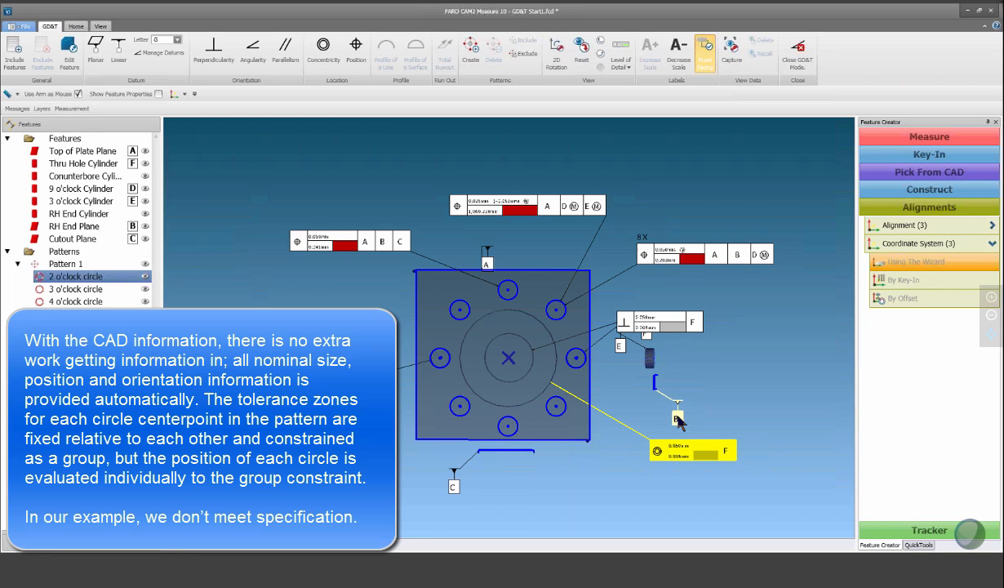
{"action": "left_click_drag", "start_coordinate": [670, 322], "coordinate": [776, 315]}
{"action": "left_click_drag", "start_coordinate": [680, 248], "coordinate": [680, 231]}
{"action": "left_click_drag", "start_coordinate": [531, 195], "coordinate": [511, 185]}
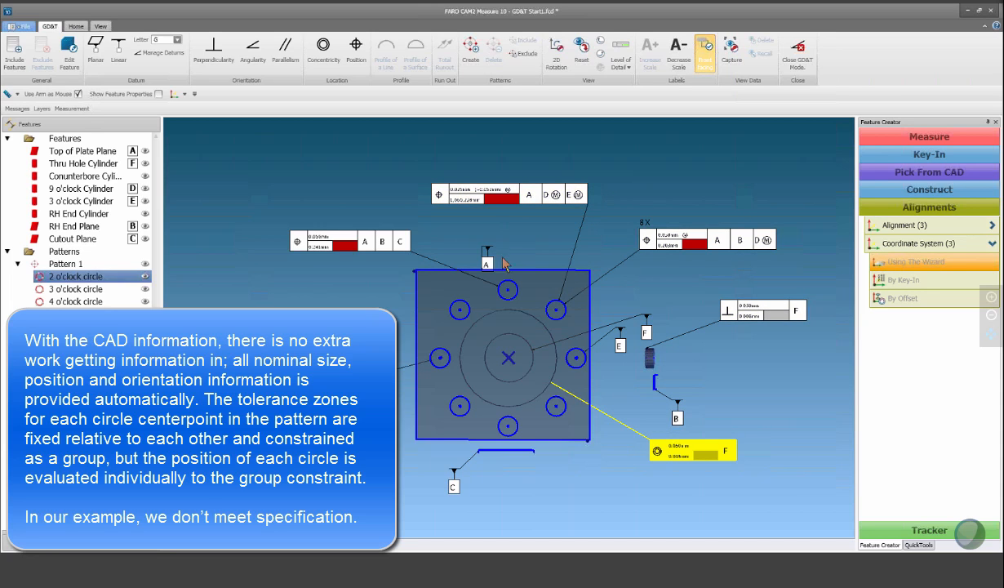
{"action": "left_click_drag", "start_coordinate": [491, 262], "coordinate": [384, 301]}
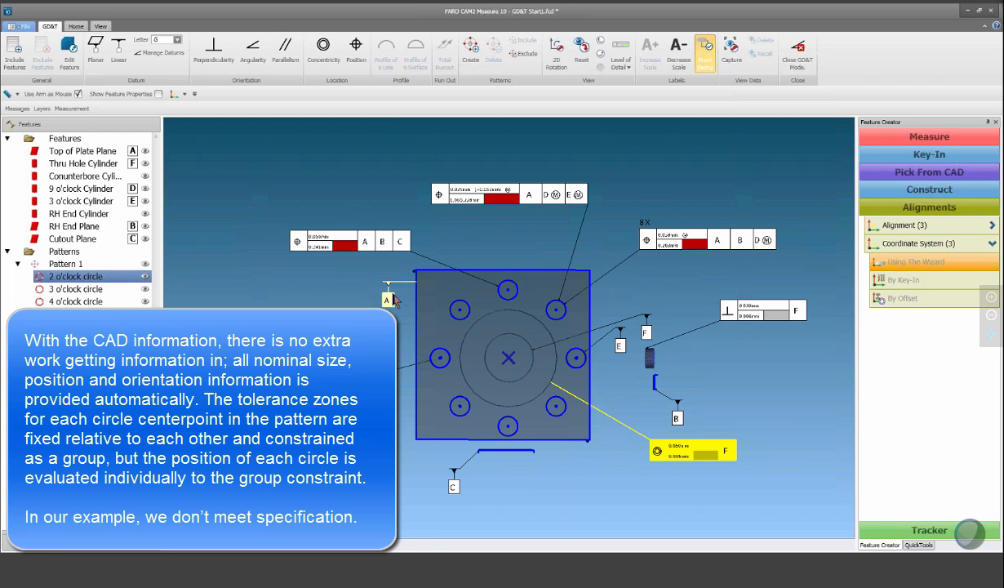
{"action": "left_click_drag", "start_coordinate": [618, 346], "coordinate": [619, 383]}
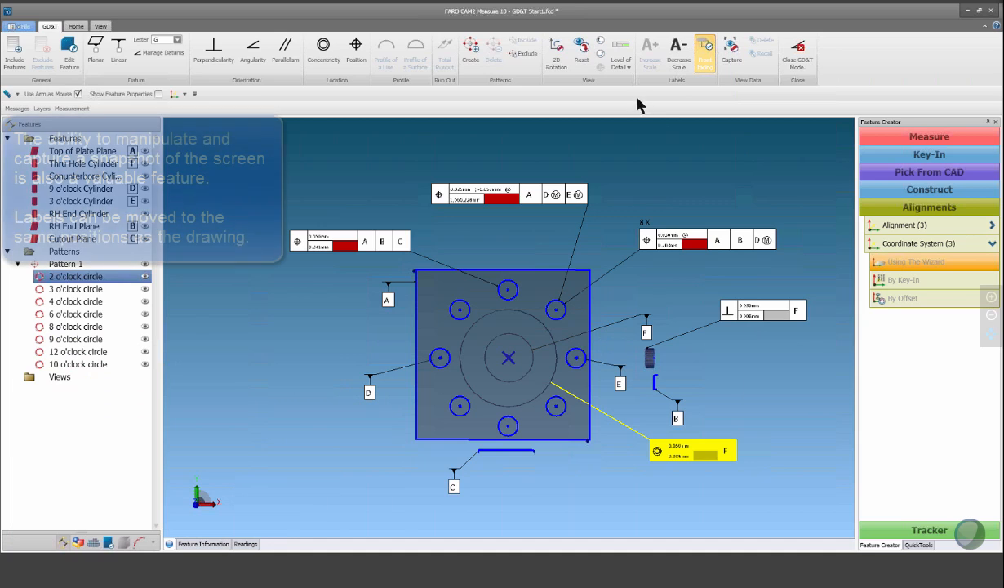
{"action": "left_click", "coordinate": [732, 54]}
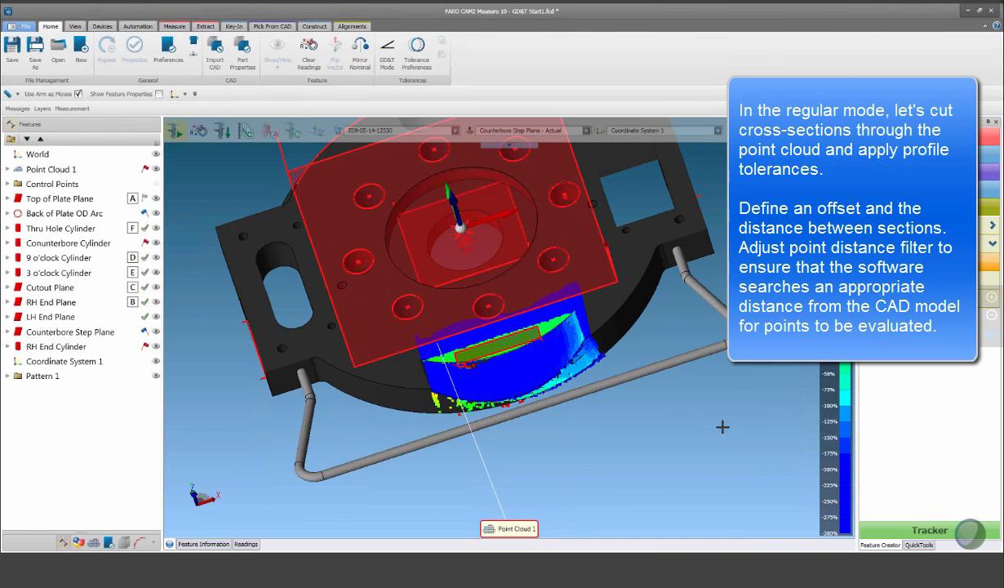
Set up a cross-section scan of Point Cloud 1 using the nominal Cutout Plane as cutting plane, offset 5 mm
{"action": "middle_click_drag", "start_coordinate": [736, 412], "coordinate": [695, 457]}
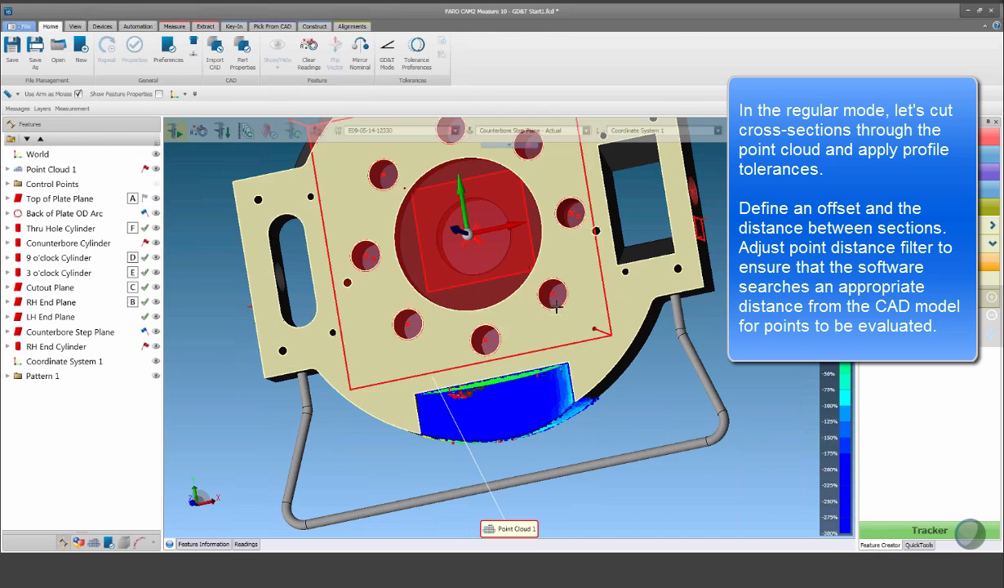
{"action": "middle_click_drag", "start_coordinate": [514, 288], "coordinate": [554, 286]}
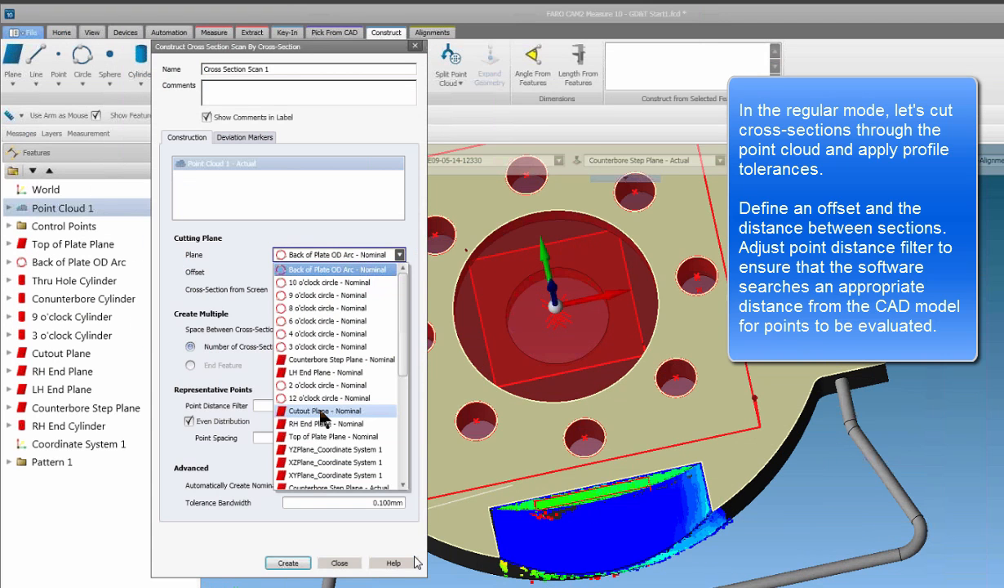
{"action": "left_click", "coordinate": [323, 412]}
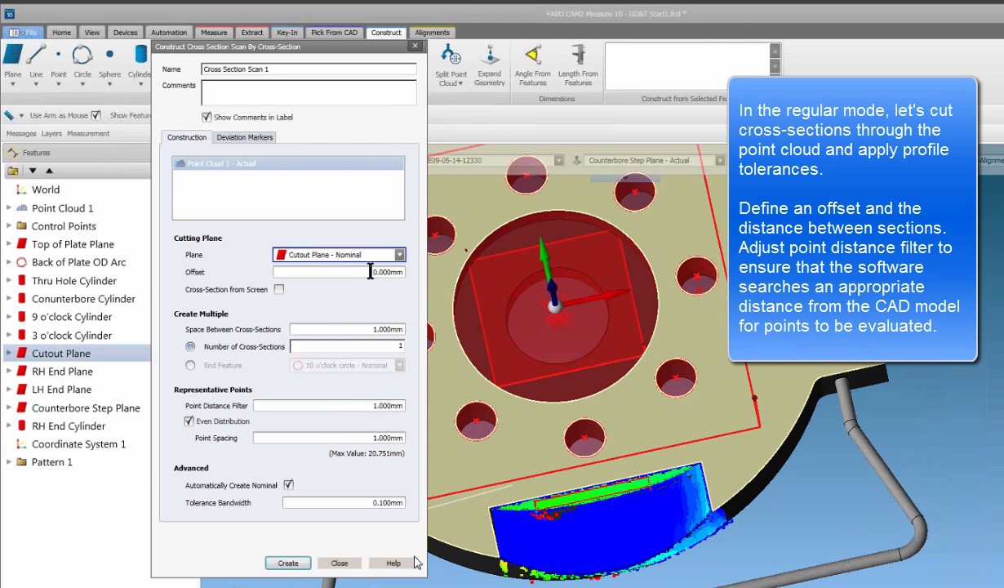
{"action": "double_click", "coordinate": [376, 271]}
{"action": "type", "text": "5"}
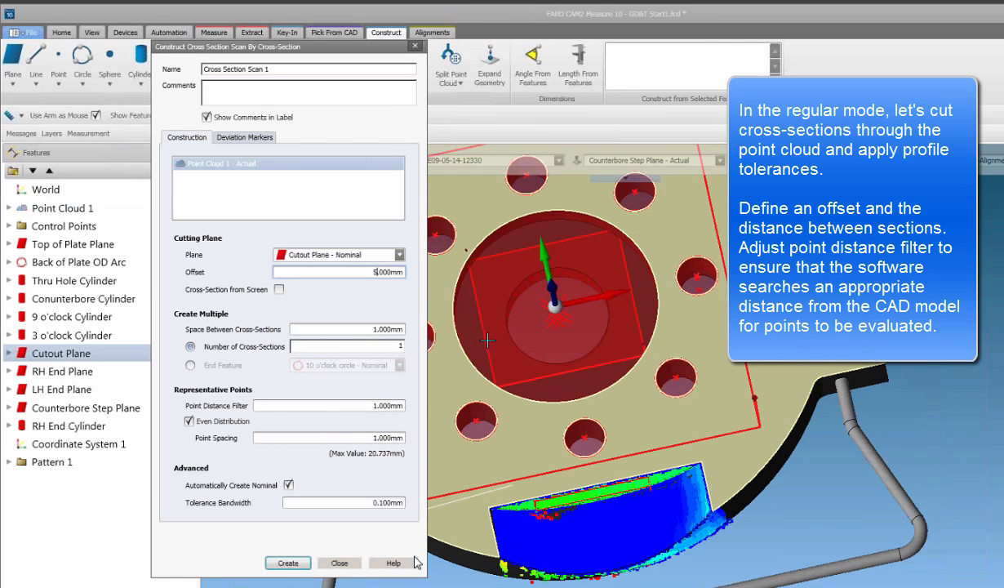
Create three cross-sections spaced 5 mm apart, with a 5 mm point distance filter
{"action": "left_click", "coordinate": [375, 328]}
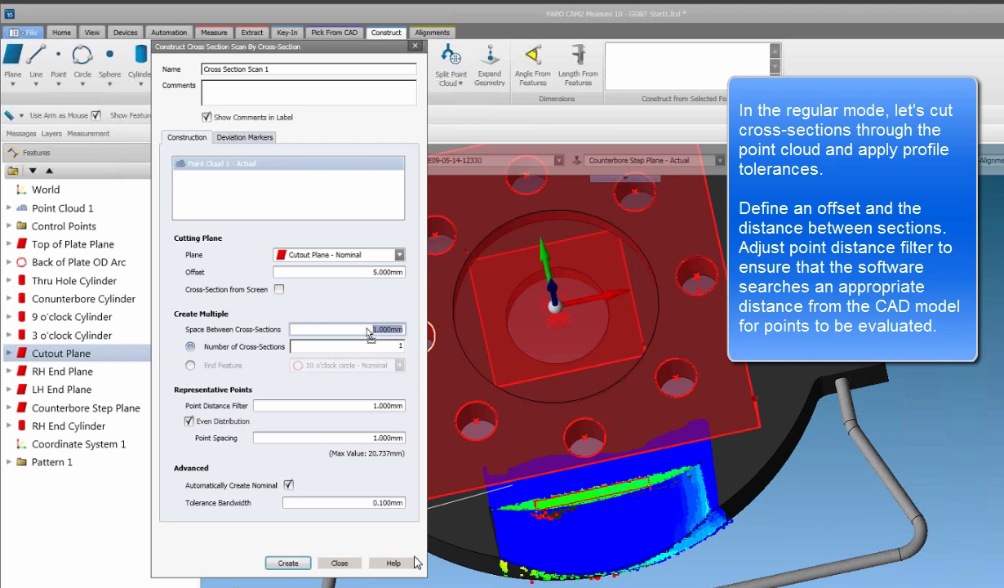
{"action": "type", "text": "5"}
{"action": "key", "text": "Tab"}
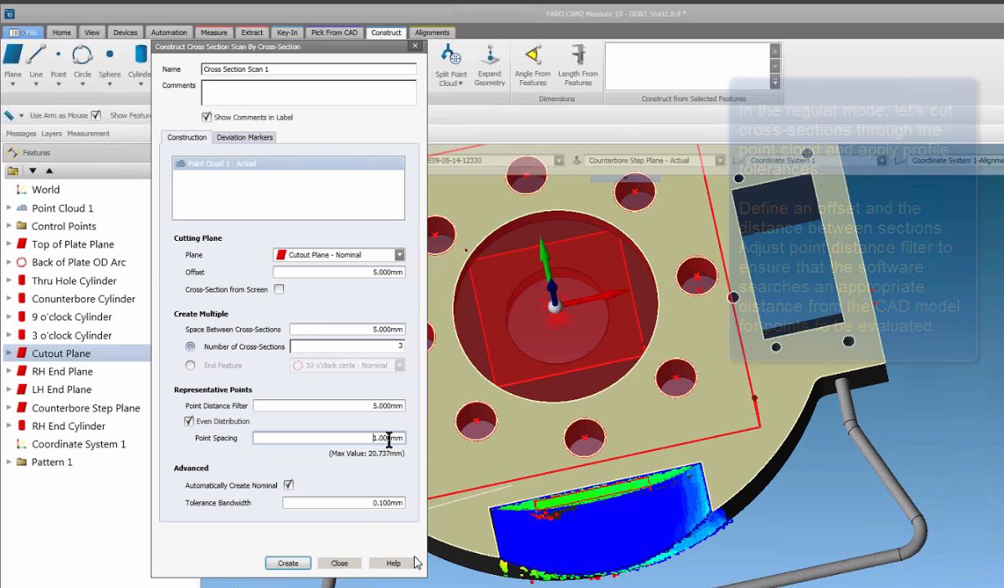
{"action": "left_click", "coordinate": [294, 560]}
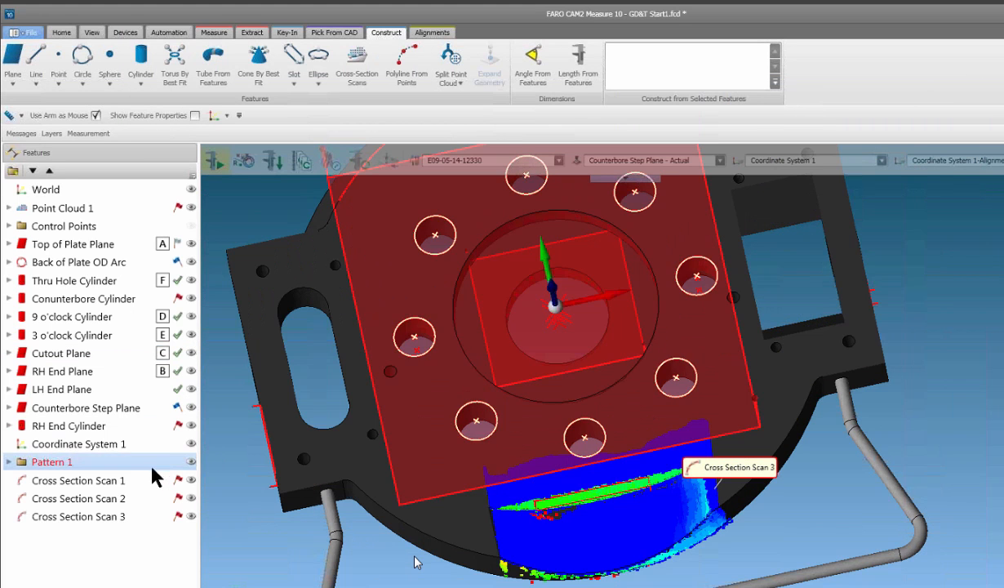
Hide Point Cloud 1 and inspect the three cross-section scans at the cutout in wireframe and shaded display
{"action": "left_click", "coordinate": [191, 207]}
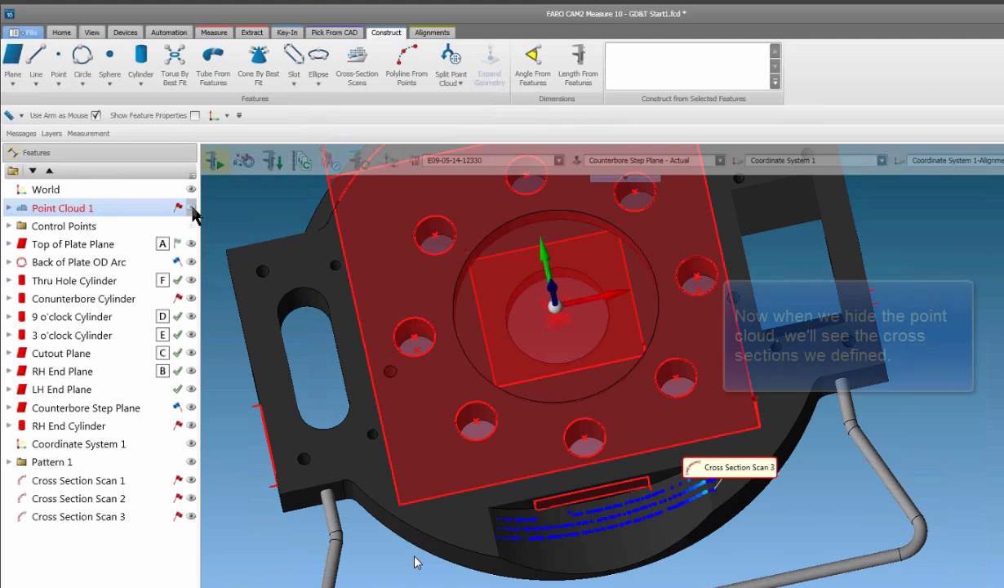
{"action": "scroll", "coordinate": [604, 541], "scroll_direction": "up", "scroll_amount": 3}
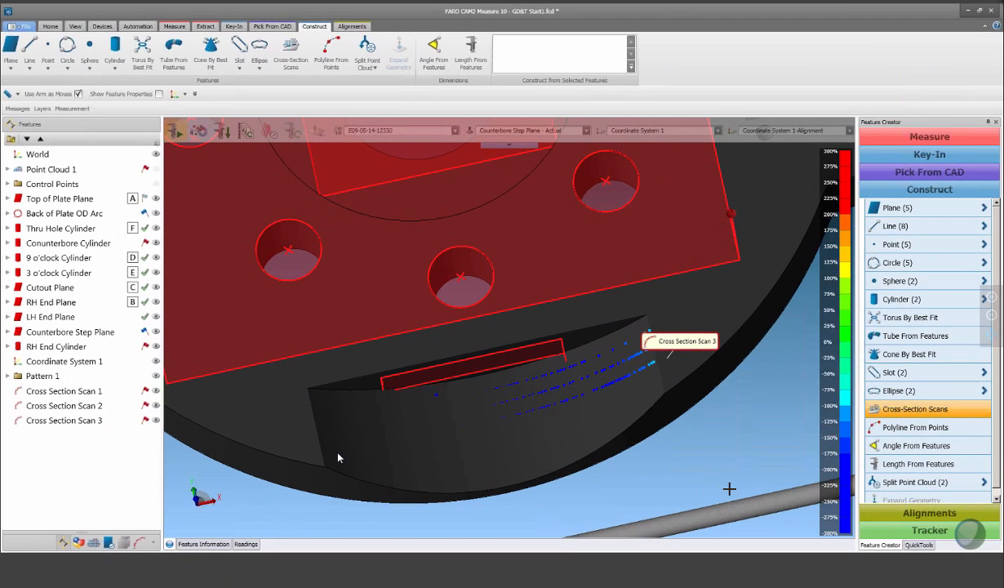
{"action": "key", "text": "w"}
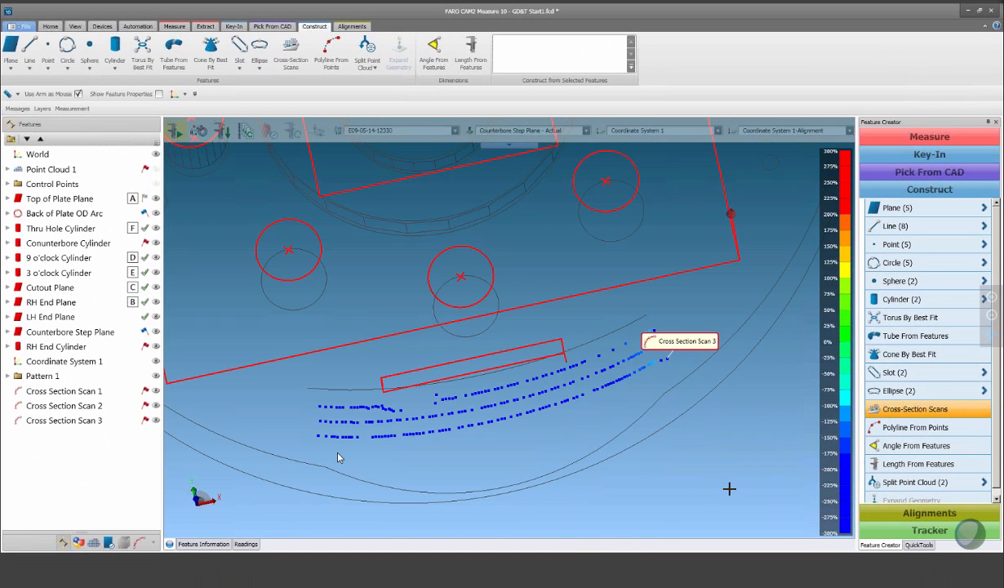
{"action": "key", "text": "w"}
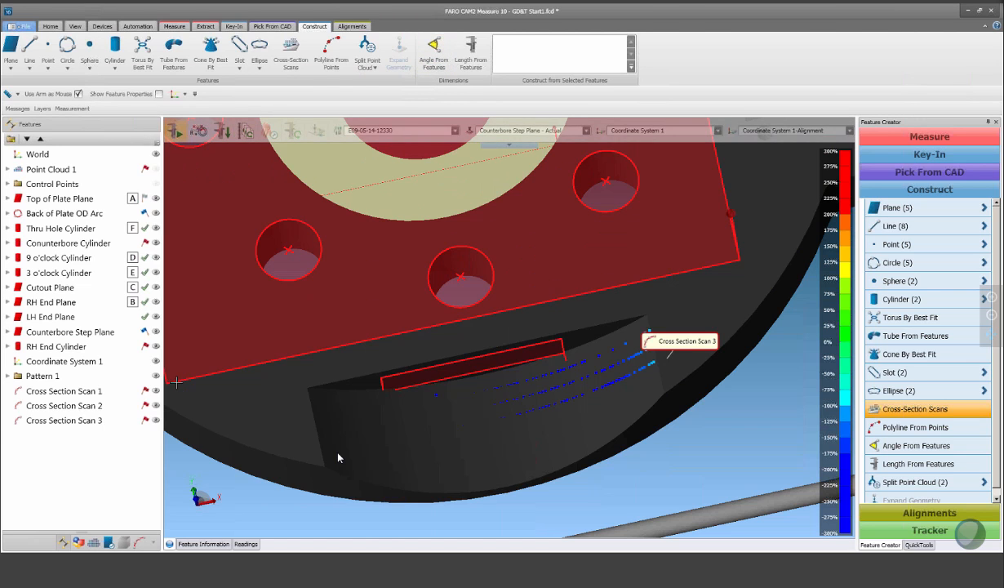
Switch to GD&T mode and include Cross Section Scans 1, 2 and 3 in its feature list
{"action": "left_click", "coordinate": [93, 393]}
{"action": "left_click", "coordinate": [90, 421], "text": "shift"}
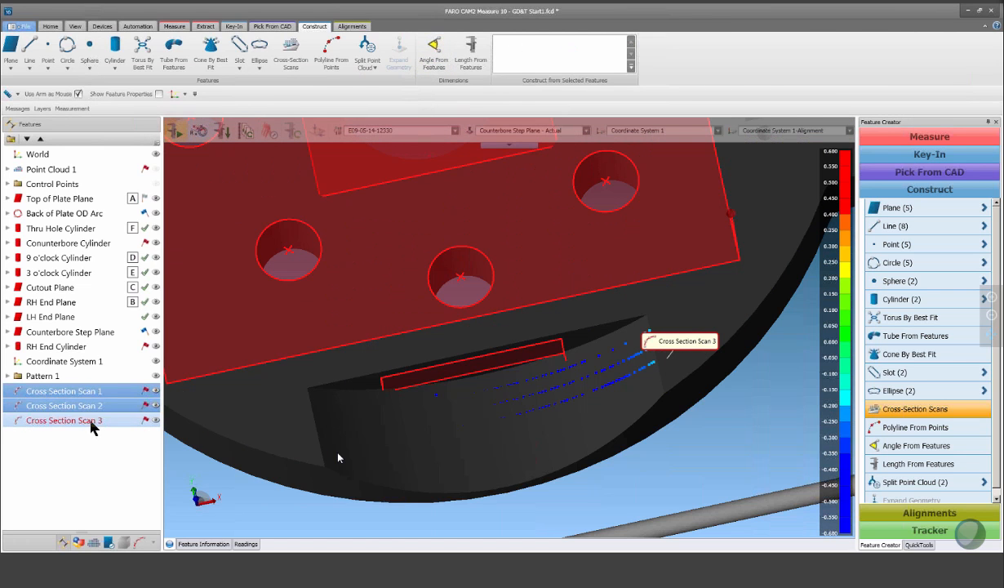
{"action": "left_click", "coordinate": [71, 169], "text": "ctrl"}
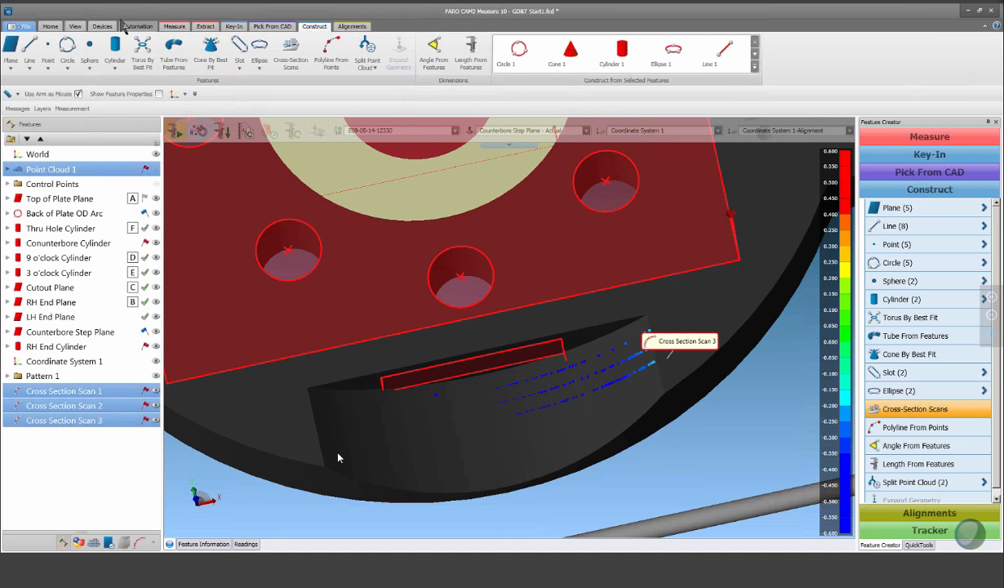
{"action": "left_click", "coordinate": [50, 26]}
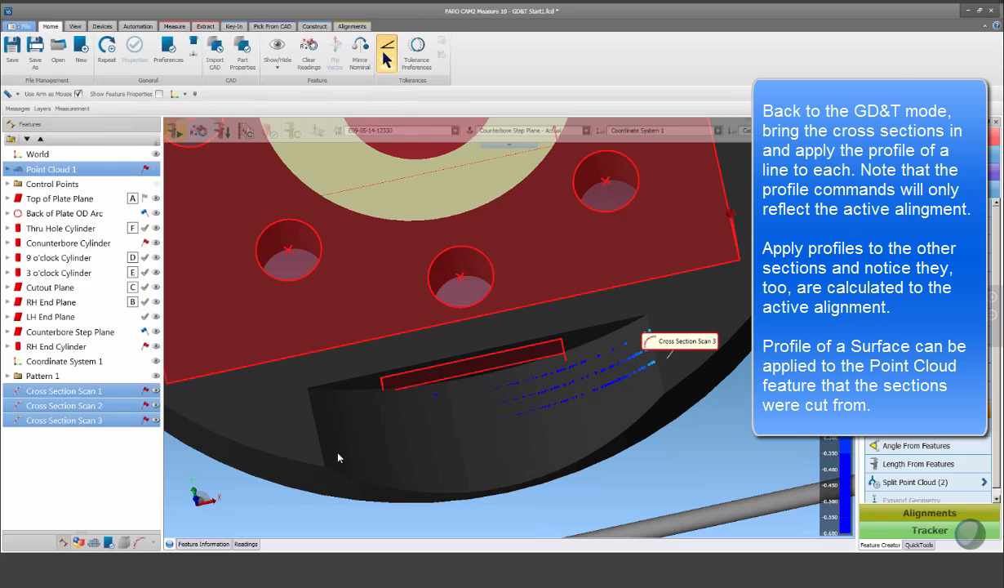
{"action": "left_click", "coordinate": [387, 54]}
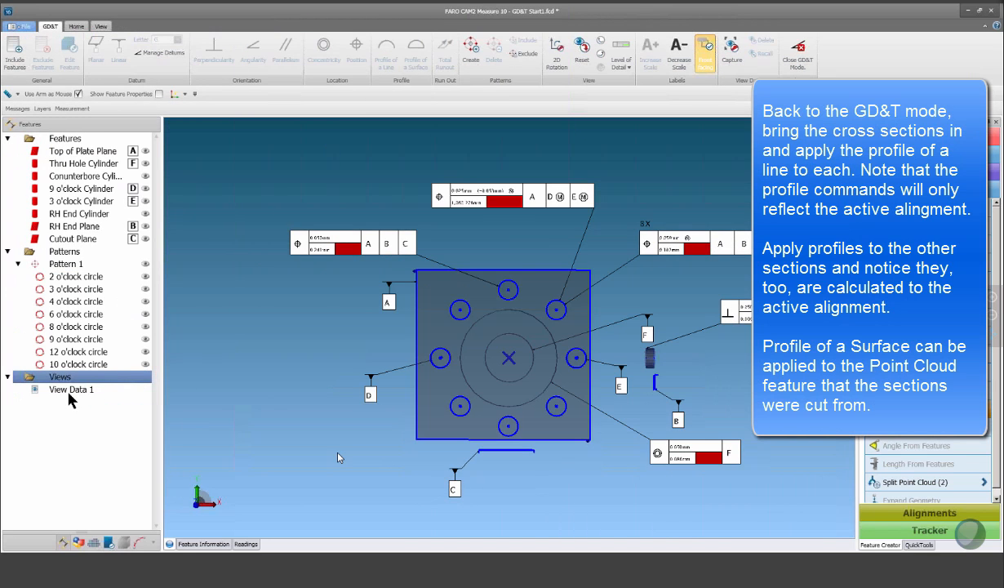
{"action": "left_click", "coordinate": [13, 51]}
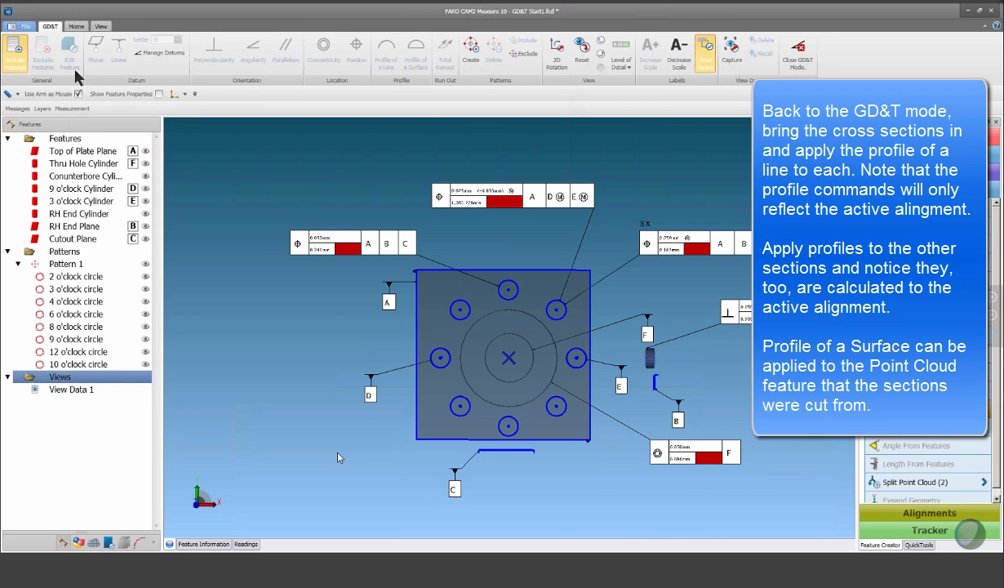
{"action": "left_click", "coordinate": [254, 204]}
{"action": "left_click", "coordinate": [248, 224], "text": "shift"}
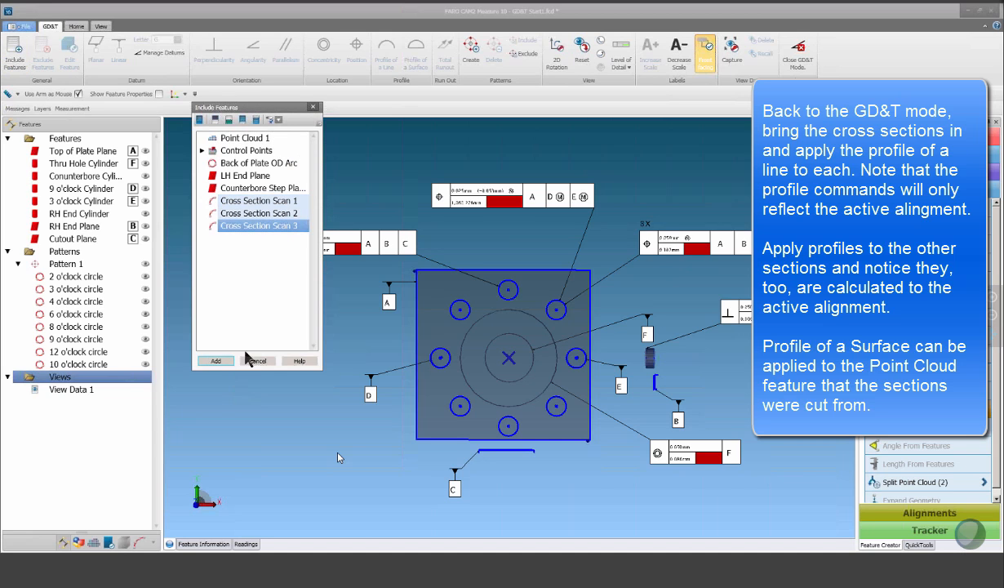
{"action": "left_click", "coordinate": [215, 360]}
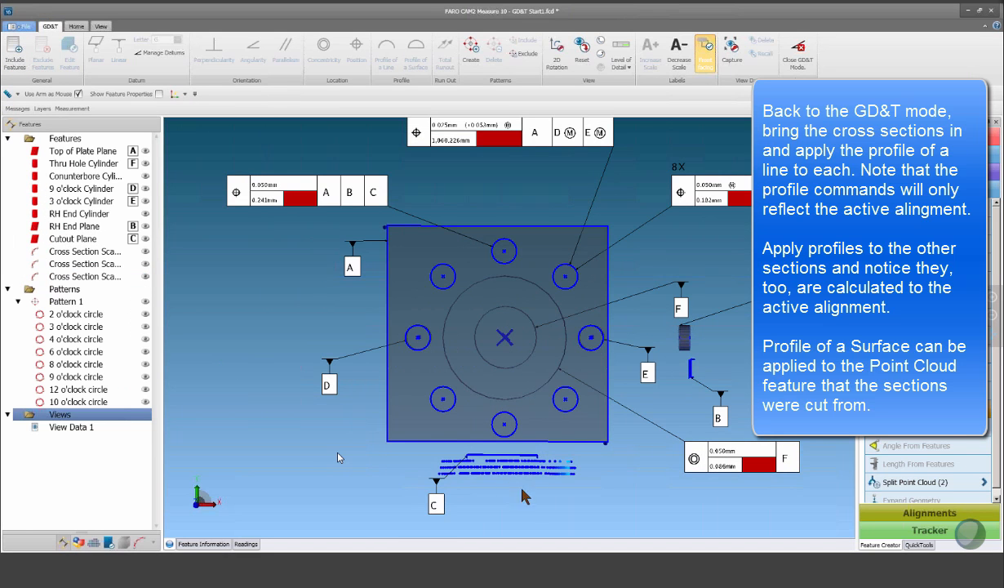
Apply a 0.050 mm profile of a line tolerance to Cross Section Scan 1 without any datum reference
{"action": "left_click_drag", "start_coordinate": [612, 488], "coordinate": [657, 398]}
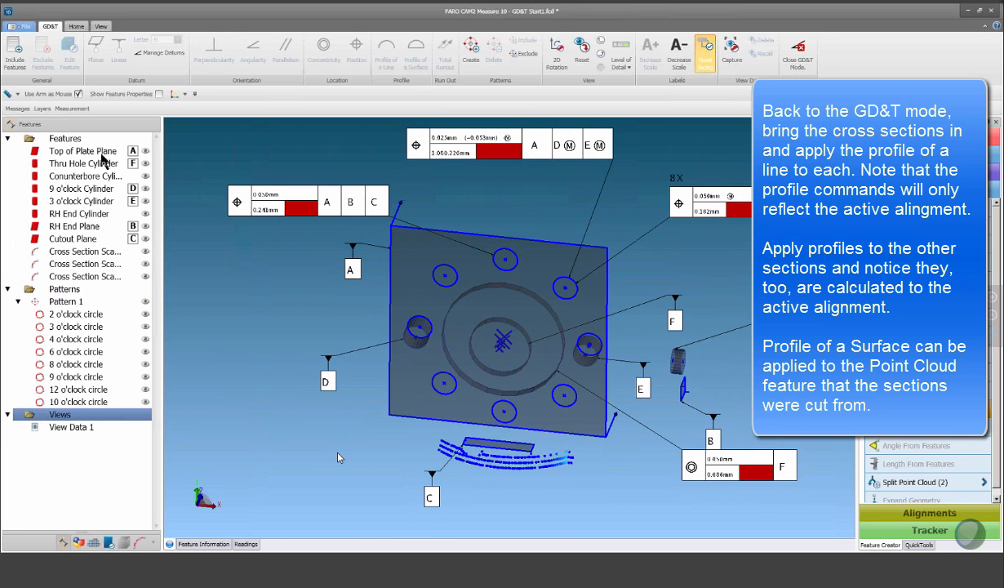
{"action": "left_click", "coordinate": [77, 252]}
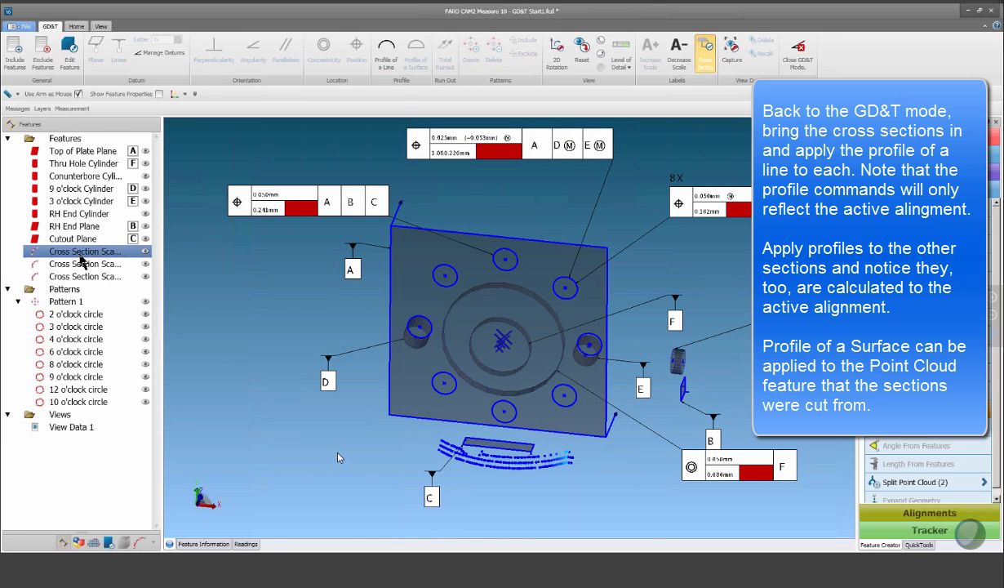
{"action": "left_click", "coordinate": [82, 277], "text": "shift"}
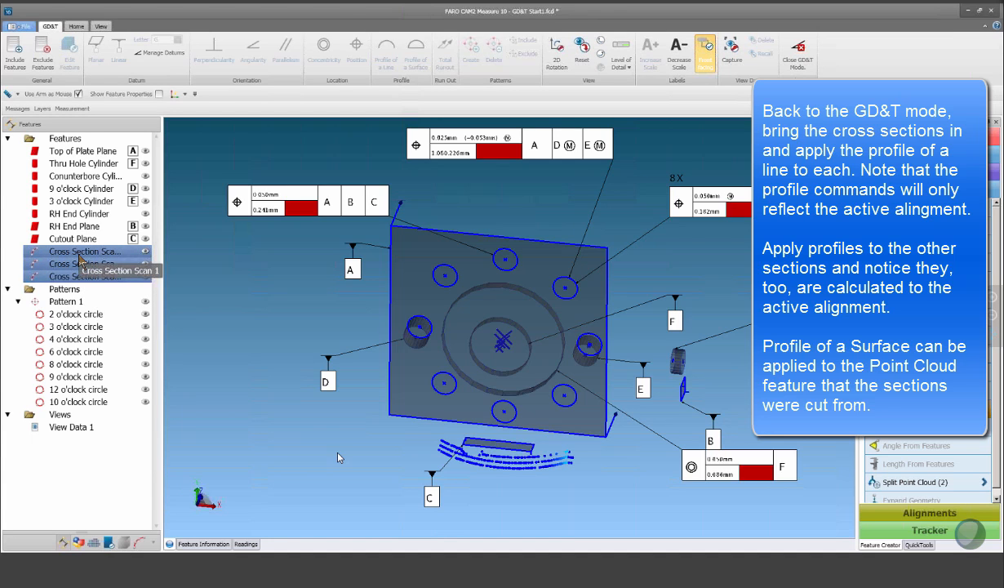
{"action": "left_click", "coordinate": [80, 256]}
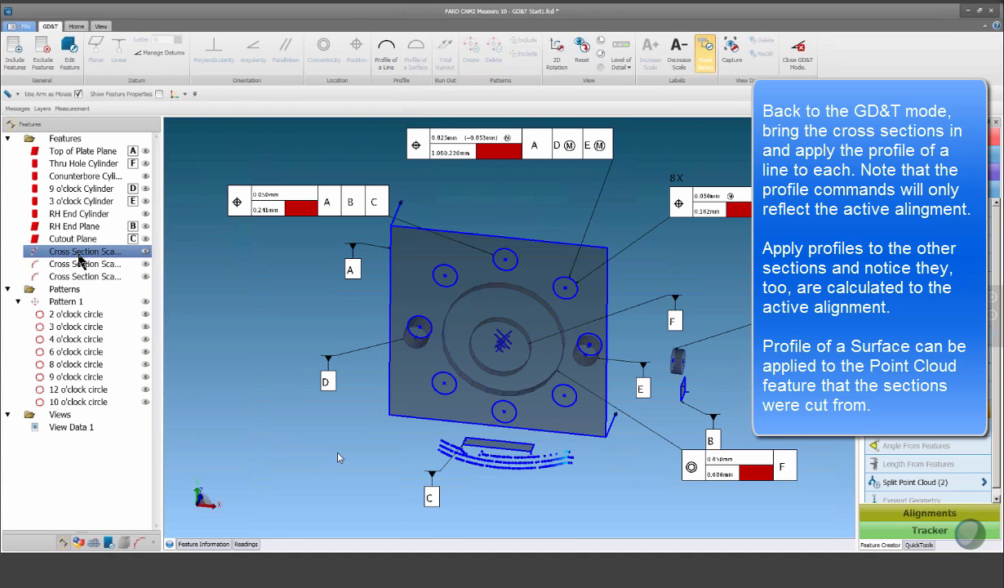
{"action": "left_click", "coordinate": [387, 61]}
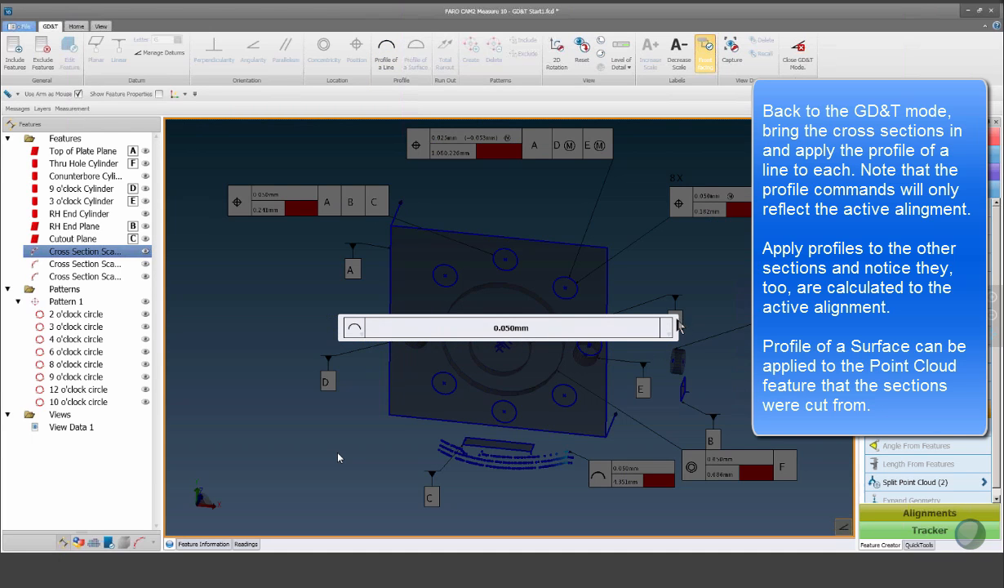
{"action": "left_click", "coordinate": [668, 328]}
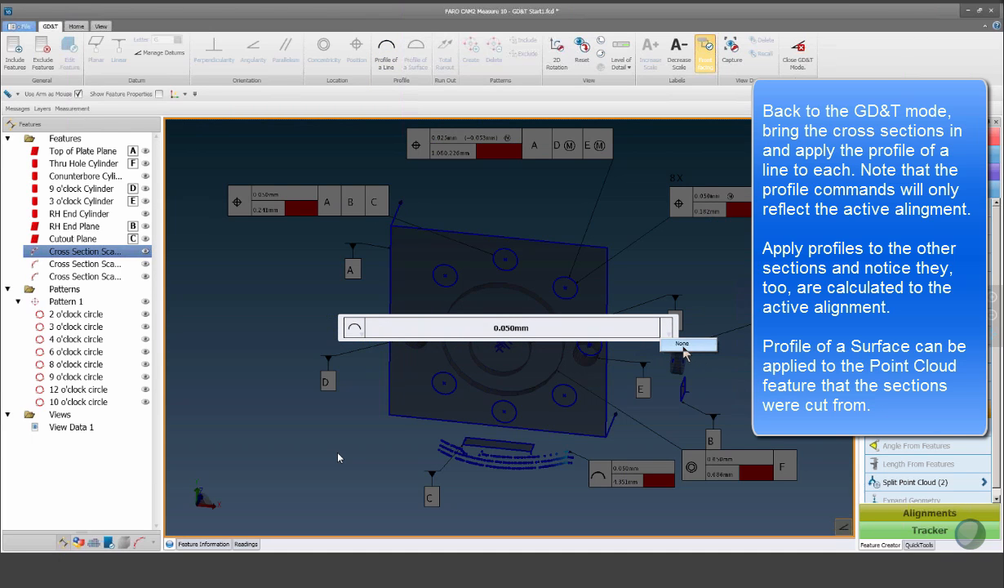
{"action": "left_click", "coordinate": [630, 281]}
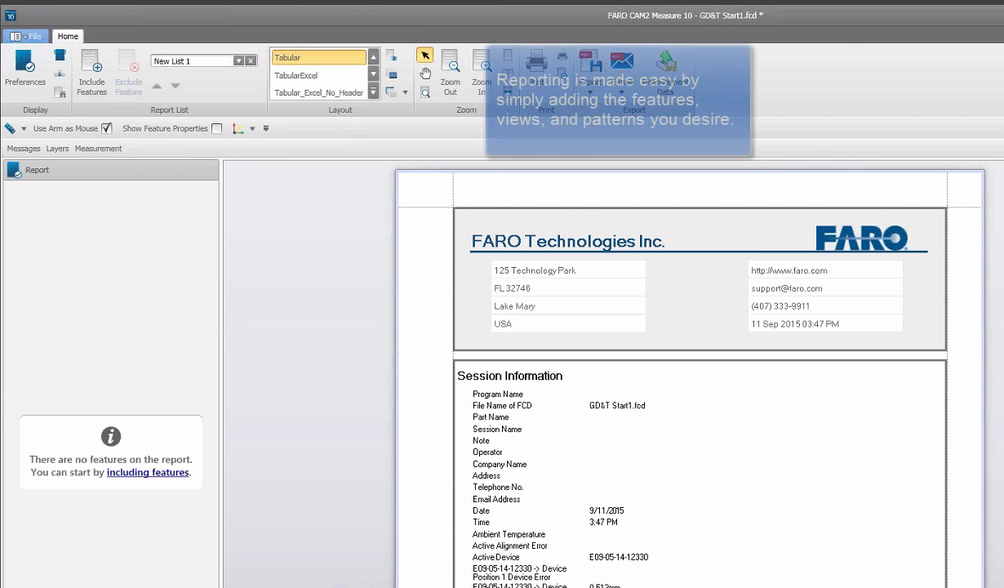
Add the Top of Plate, RH End and Counterbore Step planes, all cylinders, Pattern 1, Cross Section Scans 1–3 and View Data 1–2 to the report
{"action": "left_click", "coordinate": [149, 473]}
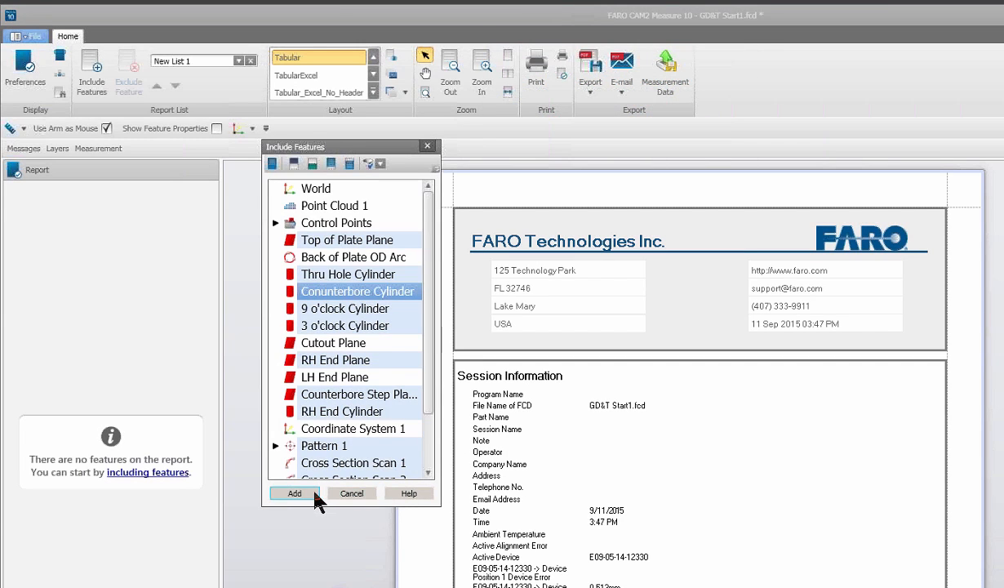
{"action": "left_click", "coordinate": [315, 493]}
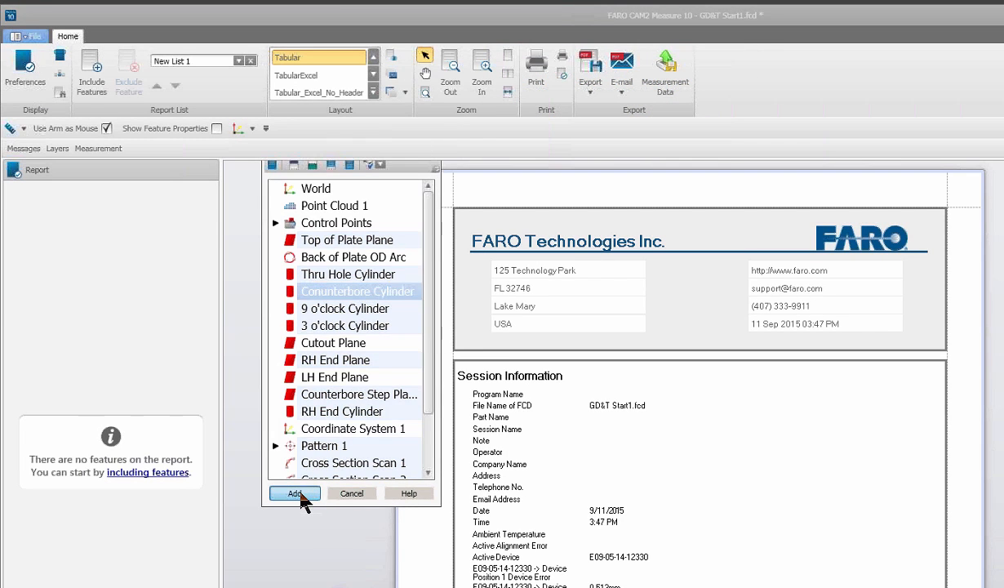
{"action": "scroll", "coordinate": [687, 373], "scroll_direction": "down", "scroll_amount": 3}
{"action": "scroll", "coordinate": [687, 373], "scroll_direction": "up", "scroll_amount": 10}
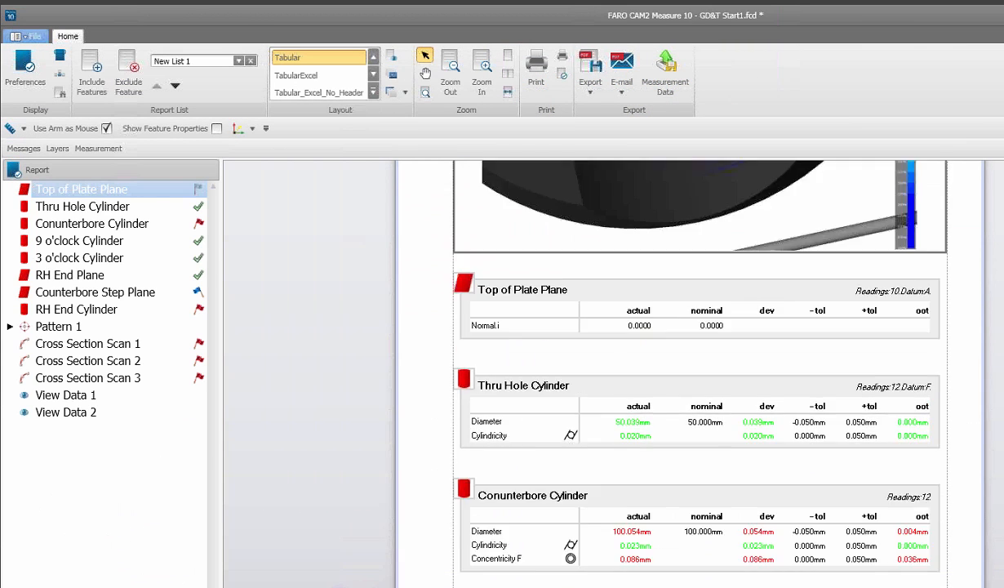
{"action": "scroll", "coordinate": [687, 373], "scroll_direction": "down", "scroll_amount": 5}
{"action": "scroll", "coordinate": [822, 414], "scroll_direction": "up", "scroll_amount": 2}
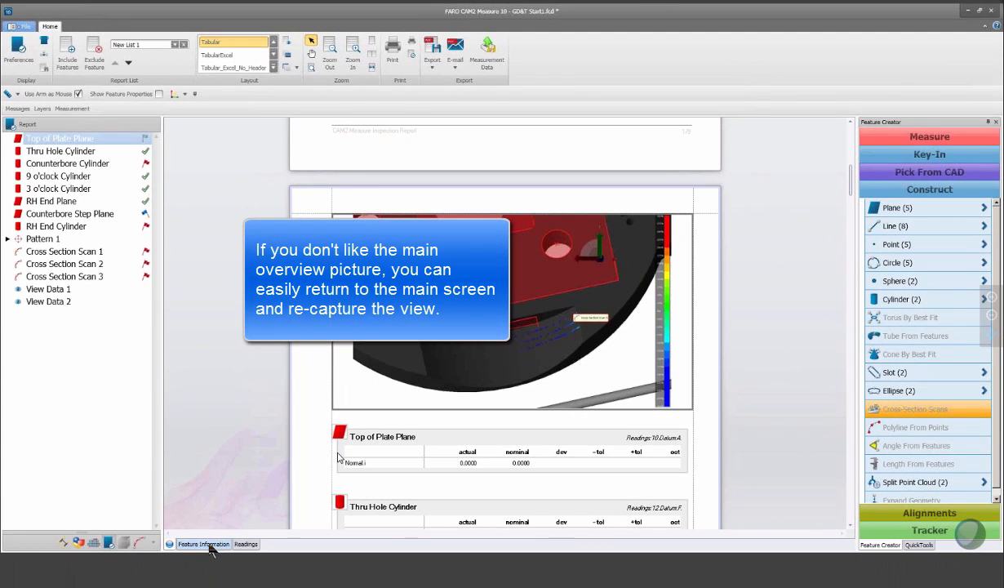
Return from the report to the main feature screen and show the whole plate in an isometric view facing the cross-sections
{"action": "left_click", "coordinate": [206, 544]}
{"action": "left_click", "coordinate": [169, 544]}
{"action": "left_click", "coordinate": [65, 543]}
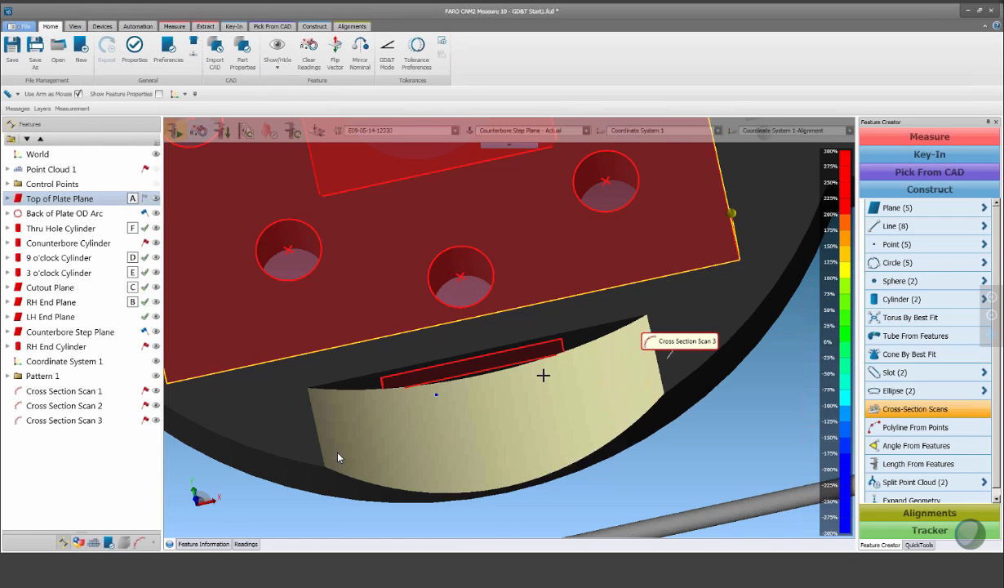
{"action": "key", "text": "i"}
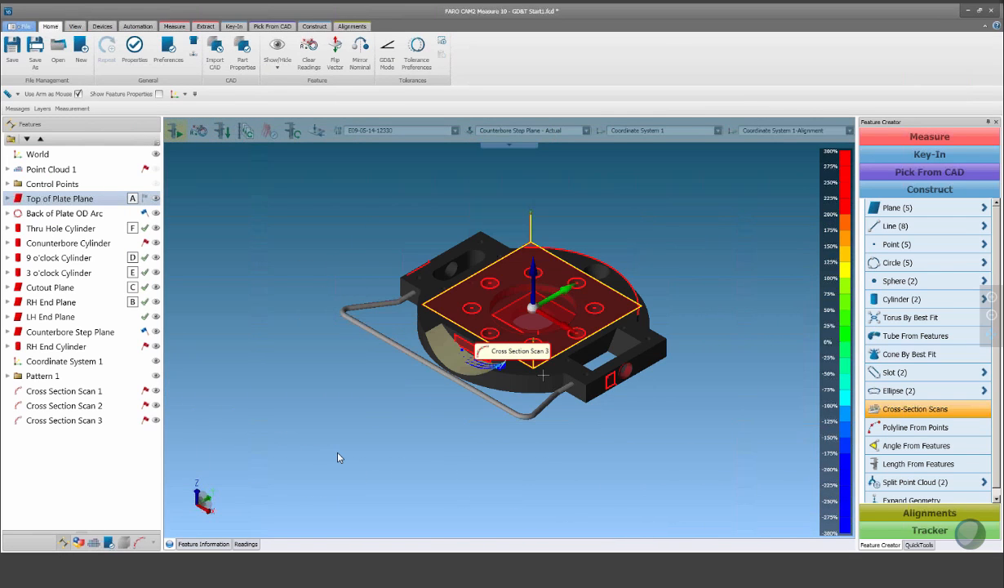
{"action": "key", "text": "i"}
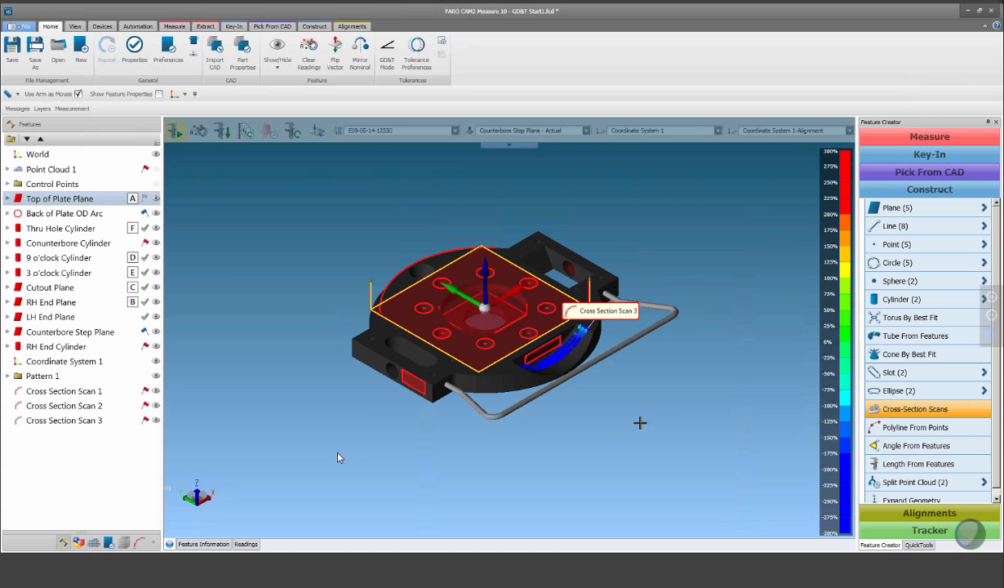
Hide the label of Cross Section Scan 3
{"action": "left_click_drag", "start_coordinate": [604, 310], "coordinate": [654, 364]}
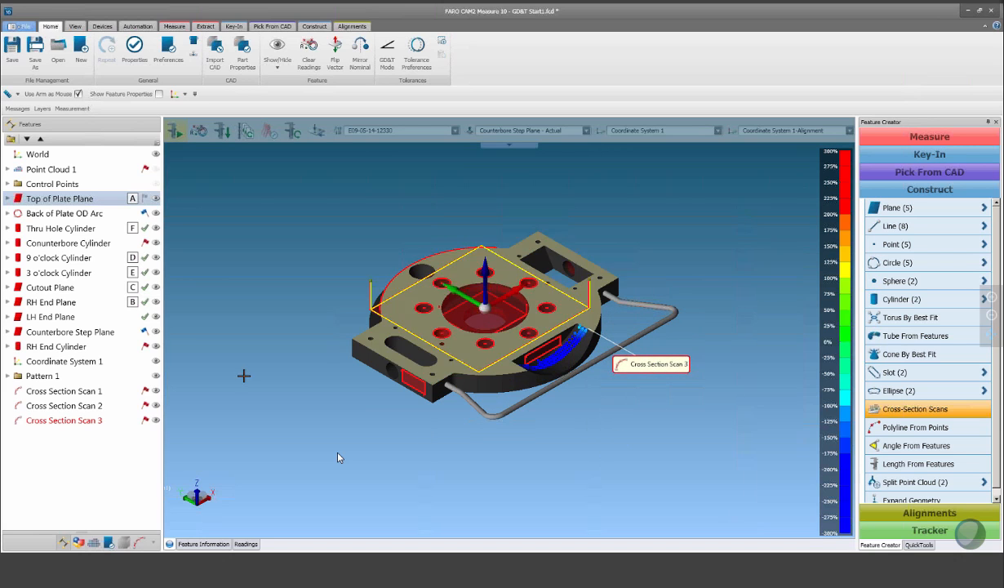
{"action": "left_click", "coordinate": [54, 420]}
{"action": "right_click", "coordinate": [54, 420]}
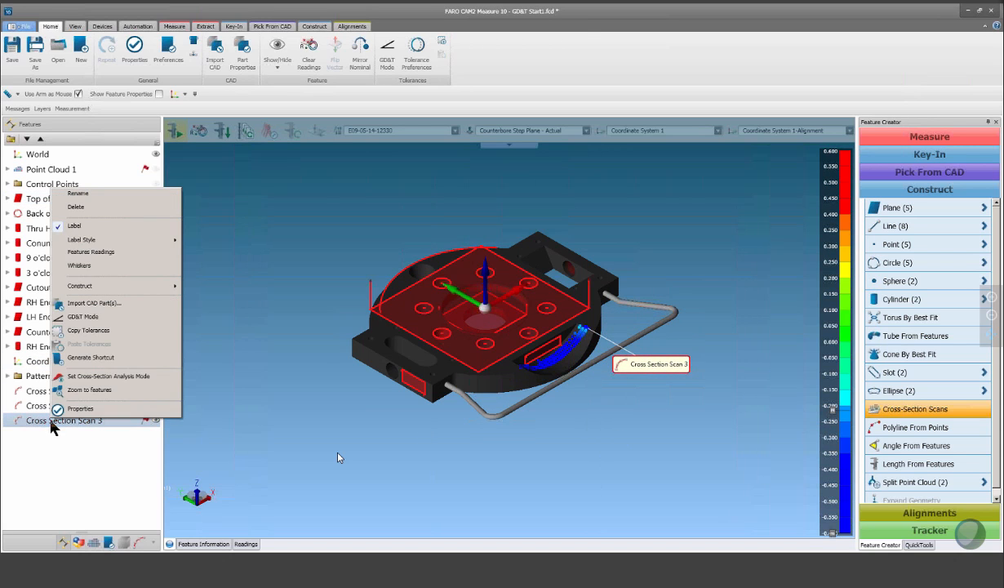
{"action": "left_click", "coordinate": [64, 227]}
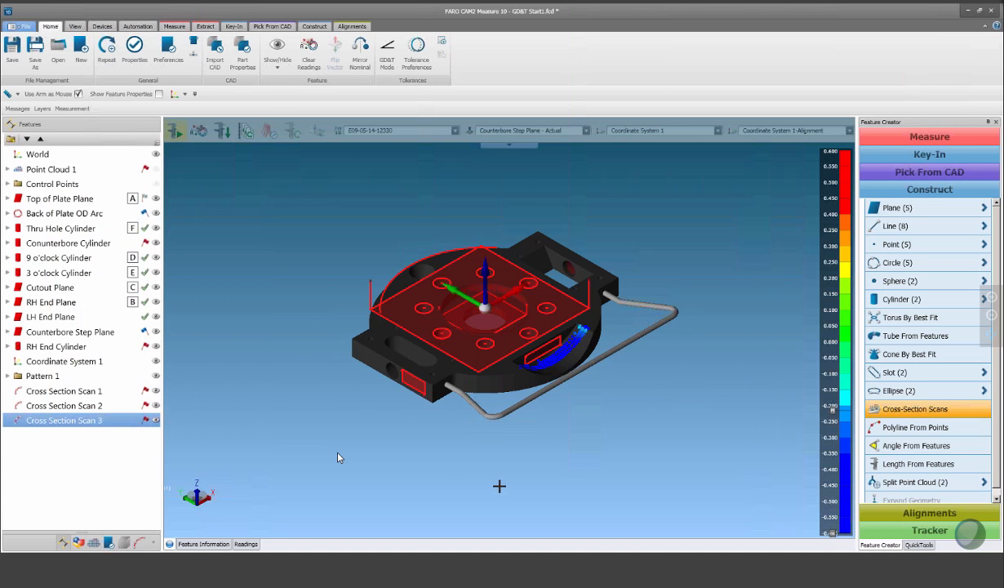
Enlarge the plate in the 3D view and open the report at its overview picture and first feature tables
{"action": "scroll", "coordinate": [610, 469], "scroll_direction": "up", "scroll_amount": 3}
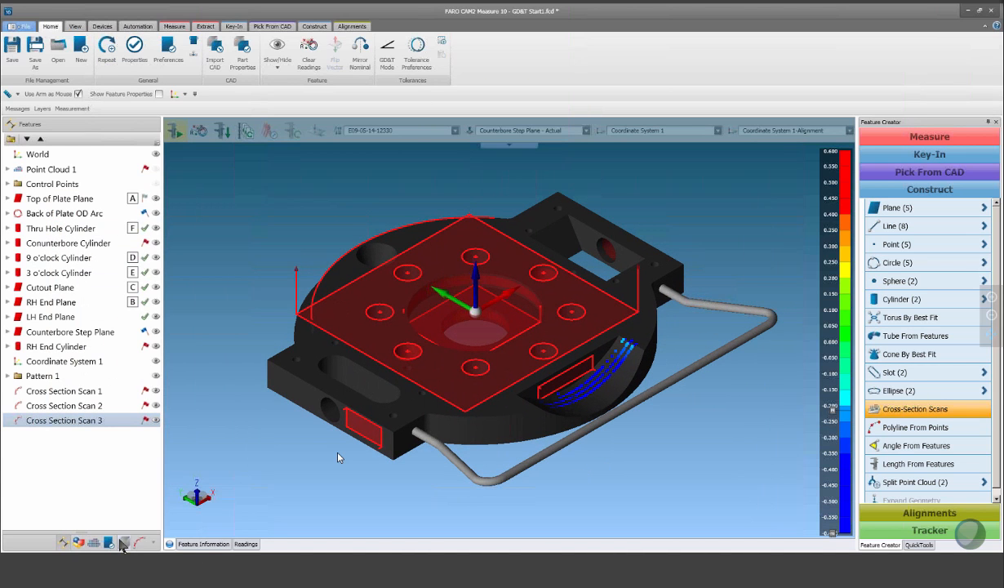
{"action": "left_click", "coordinate": [110, 543]}
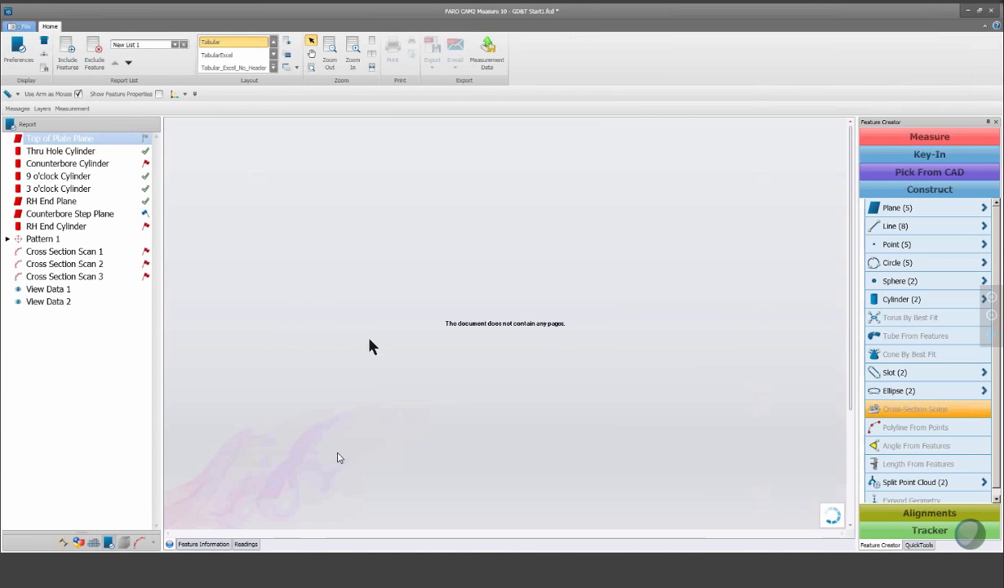
{"action": "scroll", "coordinate": [849, 179], "scroll_direction": "down", "scroll_amount": 10}
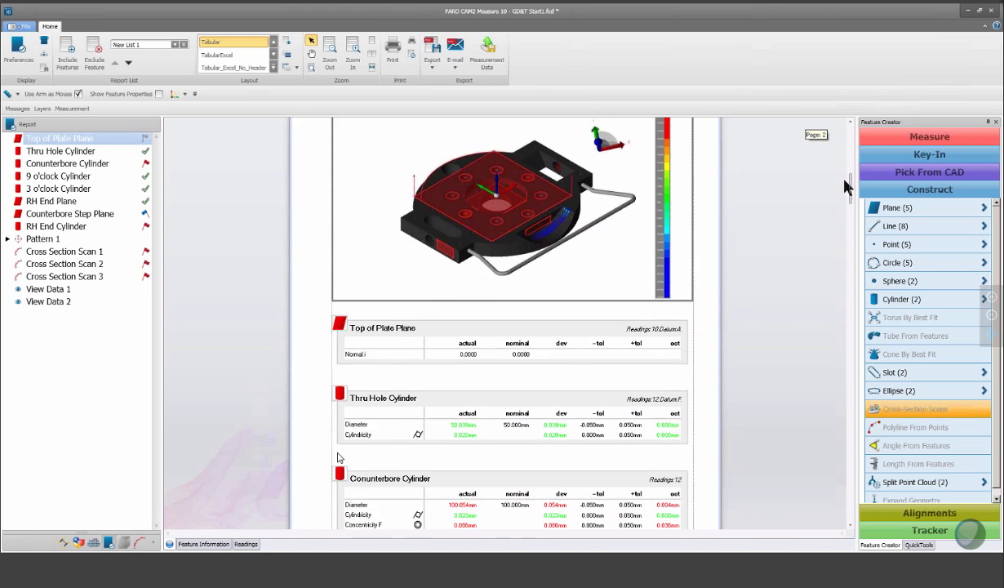
{"action": "scroll", "coordinate": [387, 291], "scroll_direction": "down", "scroll_amount": 3}
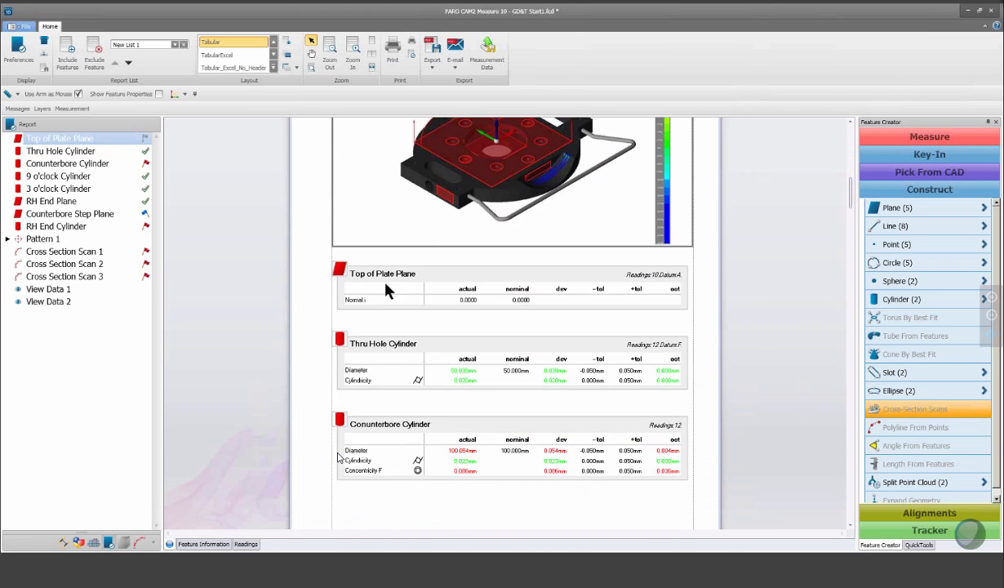
In the feature information for Top of Plate Plane, report Flatness instead of Normal.i and return to the report preview
{"action": "left_click", "coordinate": [193, 544]}
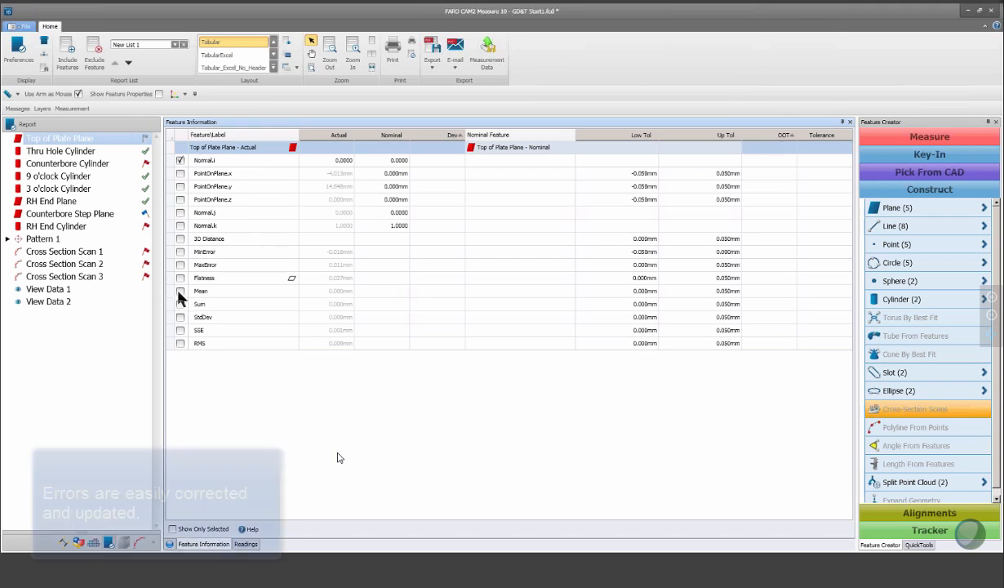
{"action": "left_click", "coordinate": [180, 161]}
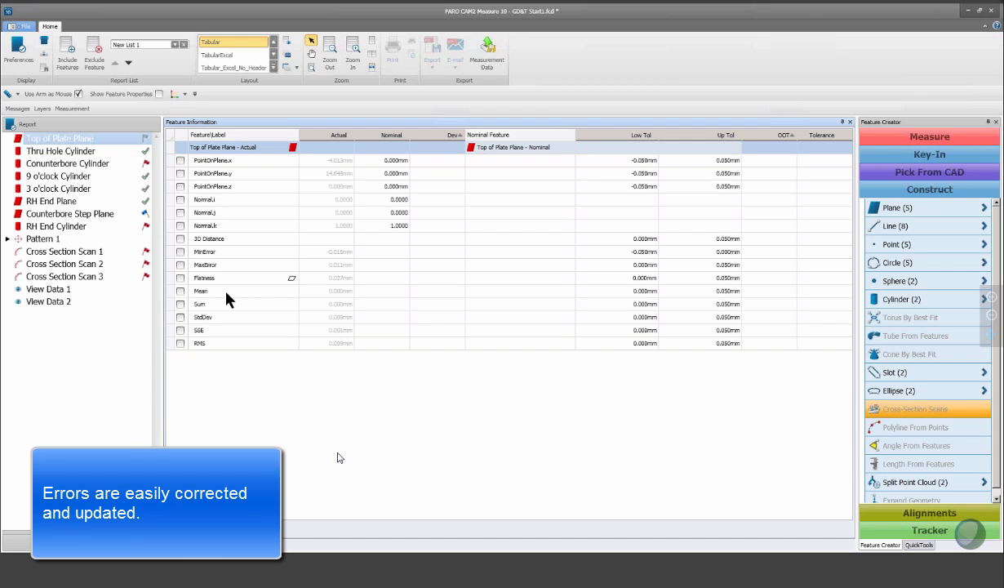
{"action": "left_click", "coordinate": [180, 277]}
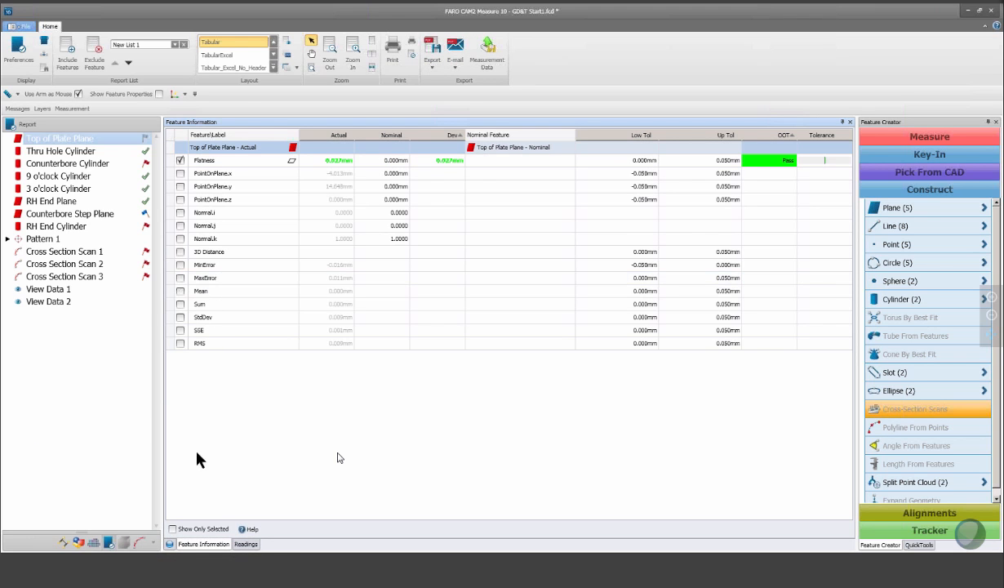
{"action": "left_click", "coordinate": [170, 544]}
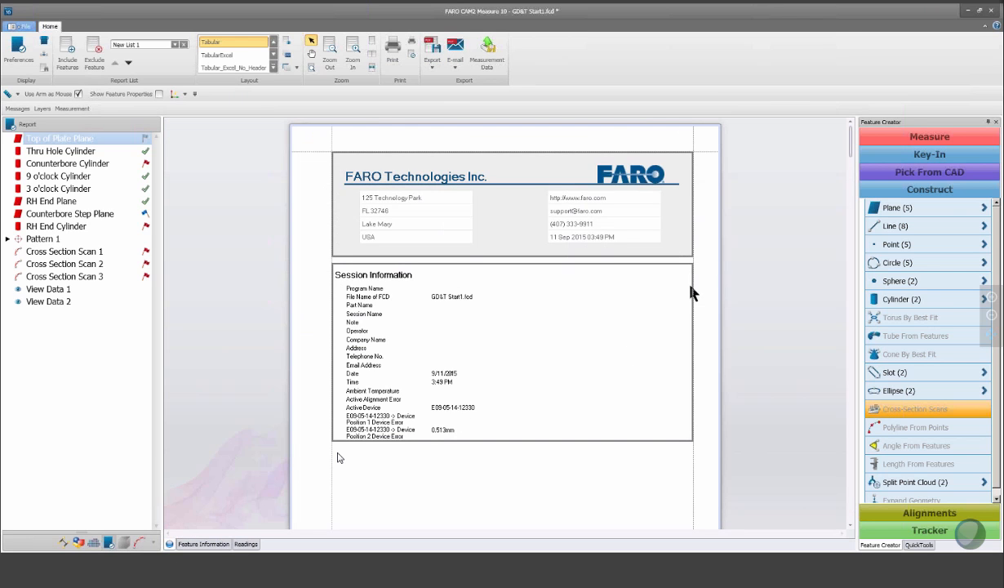
Reorder the report list by moving View Data 2 directly above Cross Section Scan 1 and View Data 1 to the very beginning
{"action": "left_click_drag", "start_coordinate": [851, 137], "coordinate": [851, 184]}
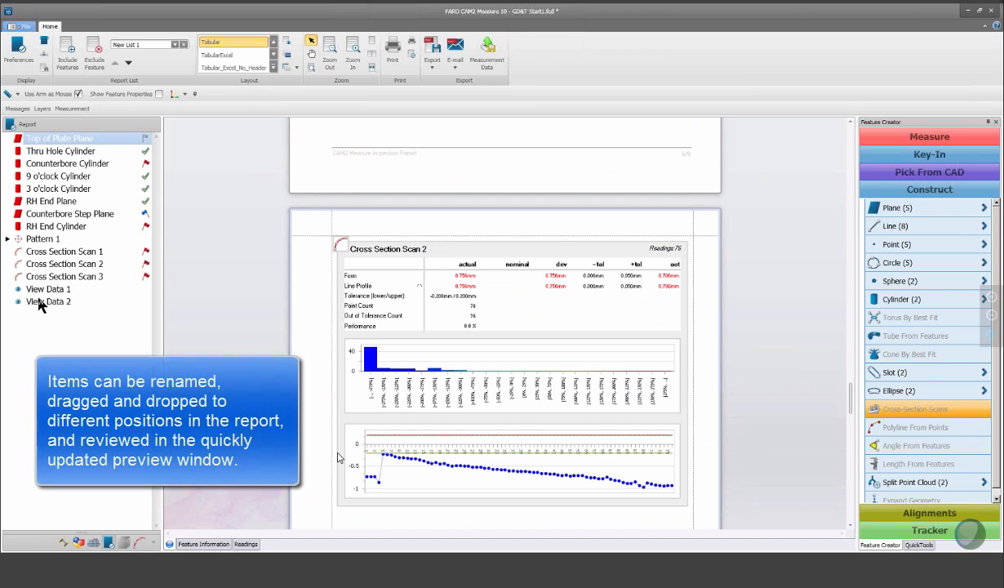
{"action": "left_click_drag", "start_coordinate": [53, 301], "coordinate": [57, 249]}
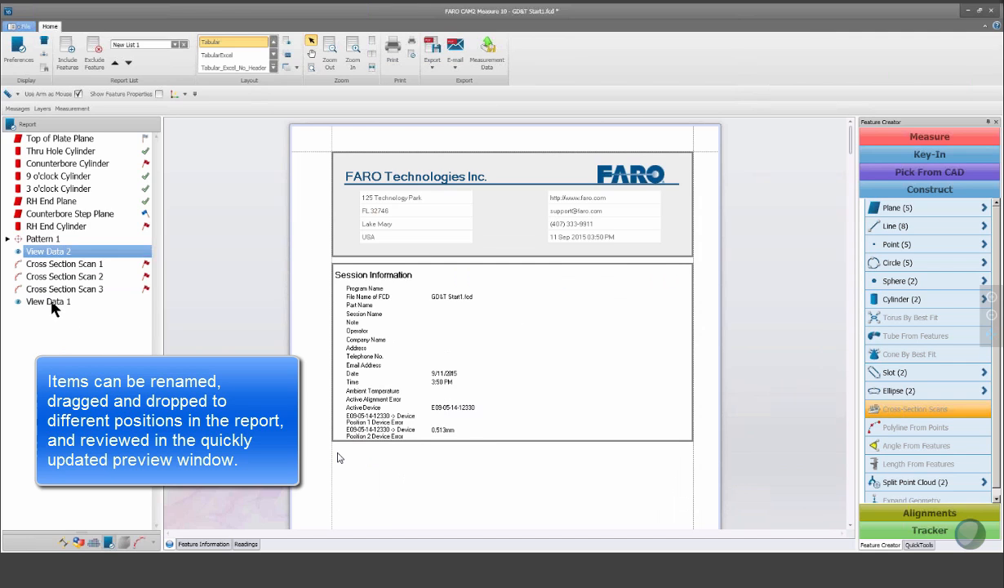
{"action": "left_click_drag", "start_coordinate": [51, 302], "coordinate": [58, 119]}
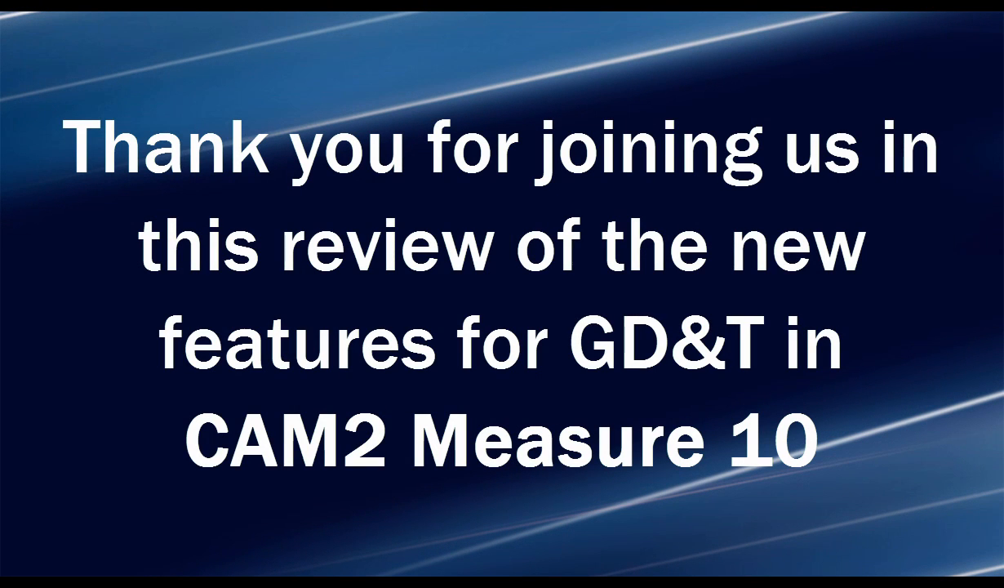